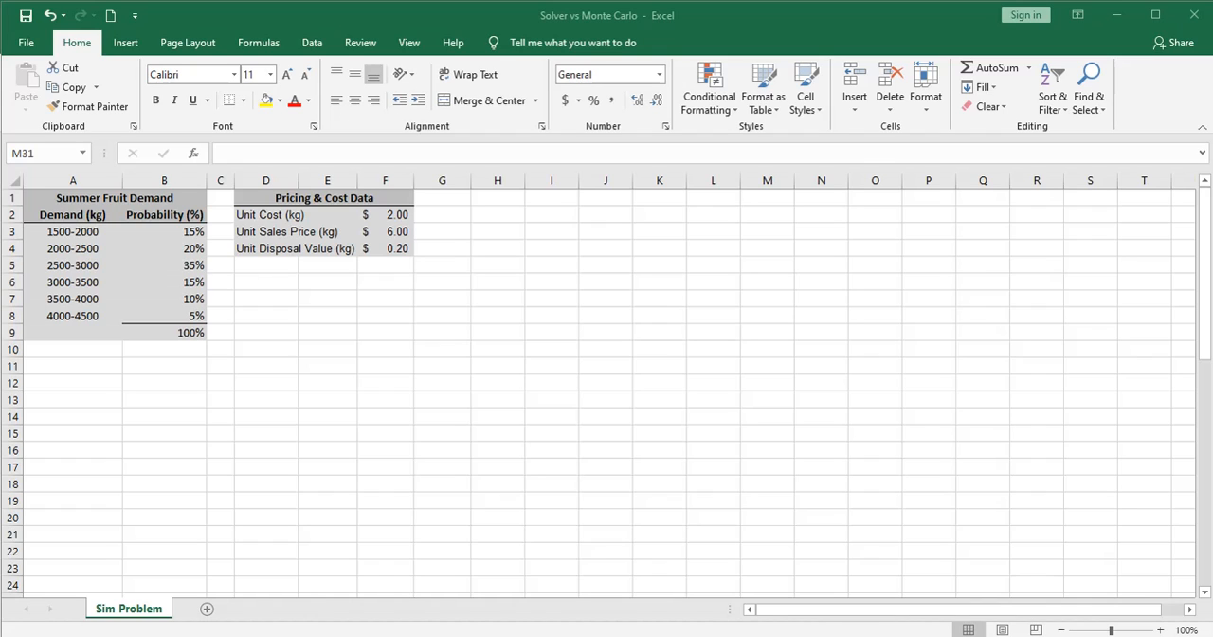
Examine the demand ranges with their probabilities and the unit cost, sales price and disposal value figures
key(alt+Tab)
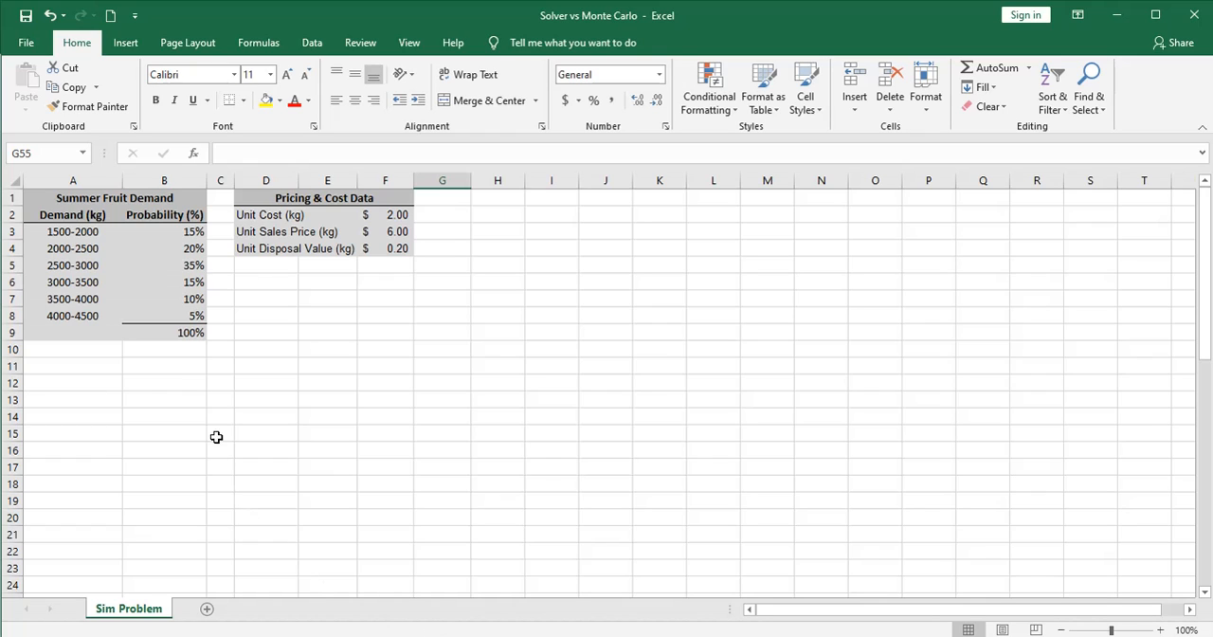
click(171, 232)
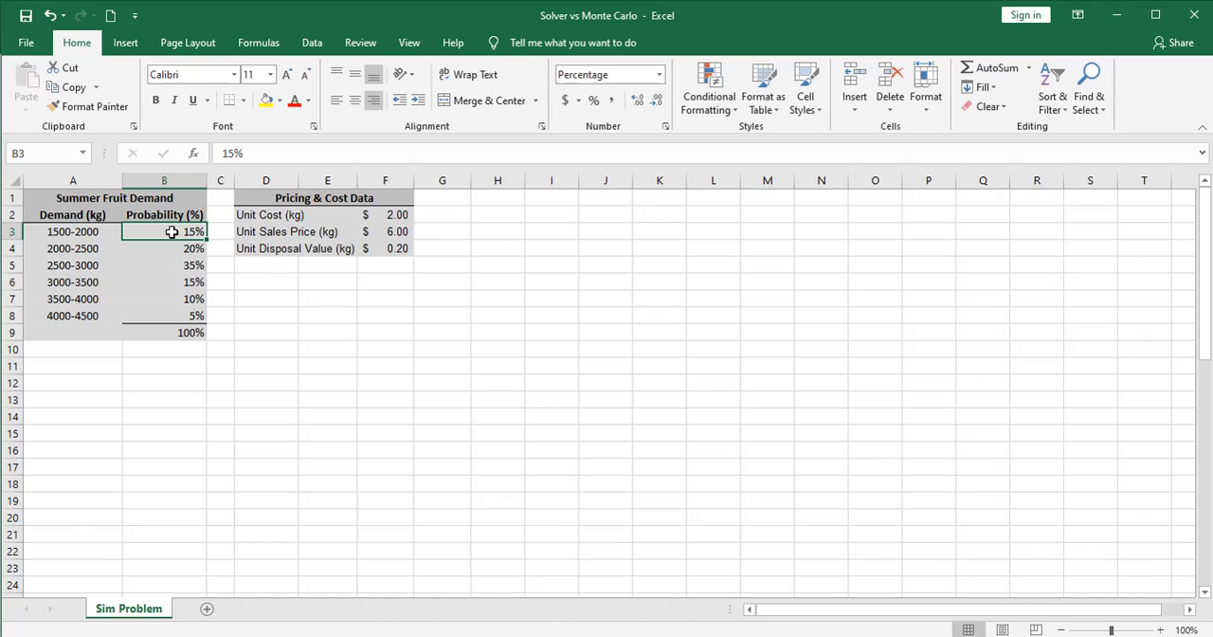
click(27, 234)
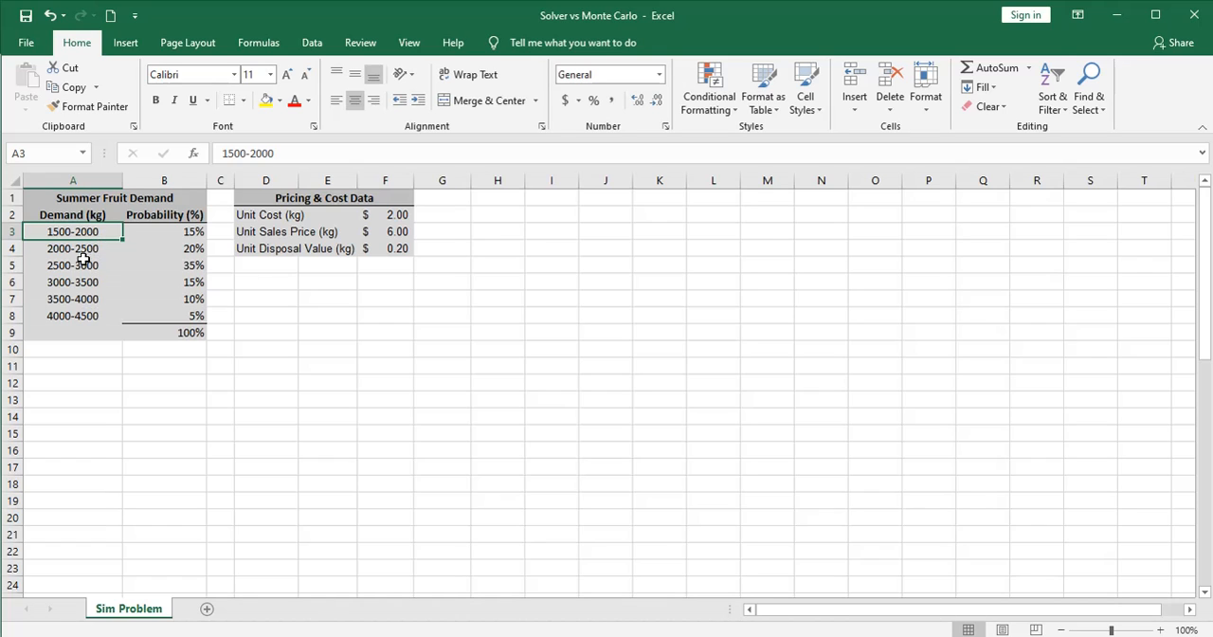
click(30, 249)
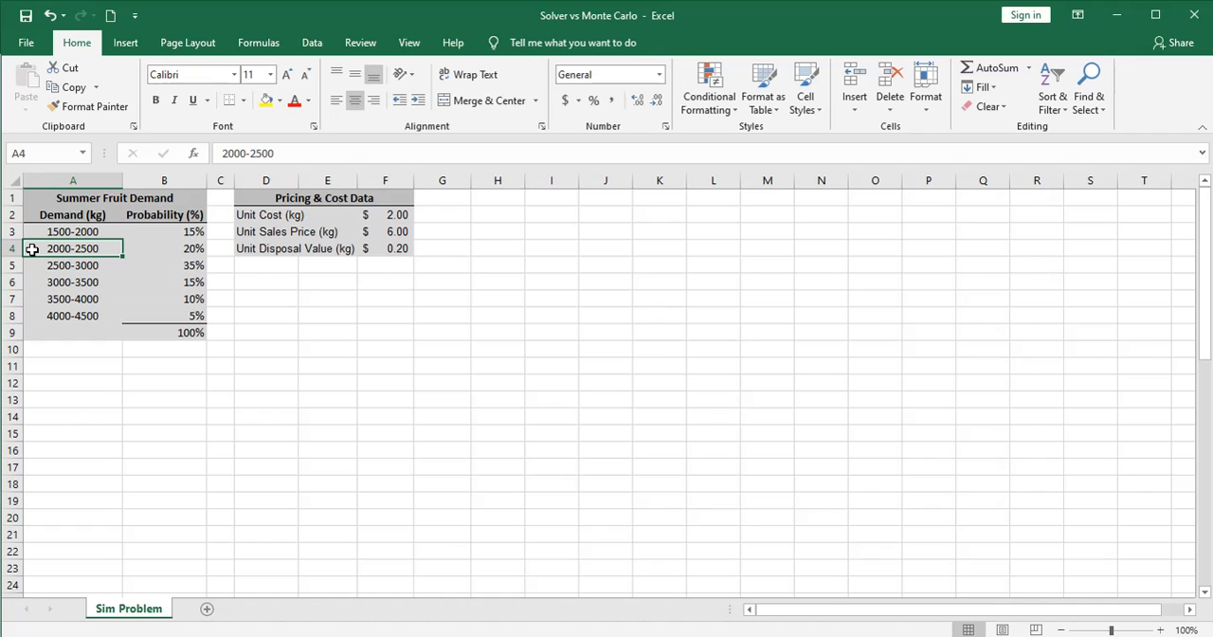
click(166, 248)
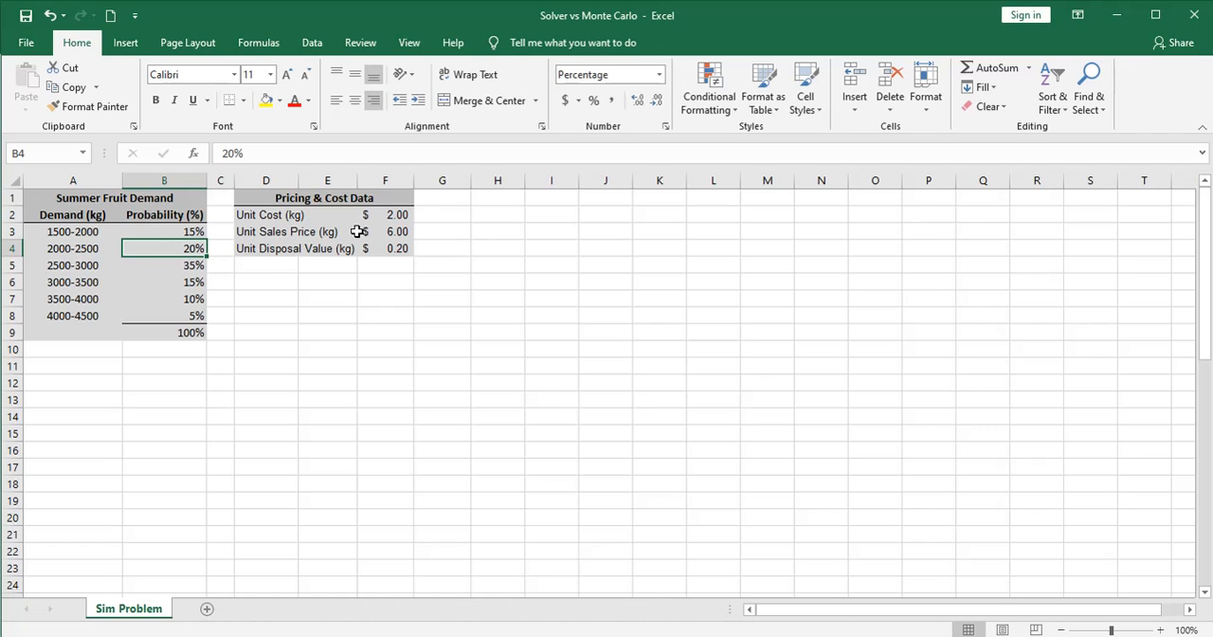
click(422, 215)
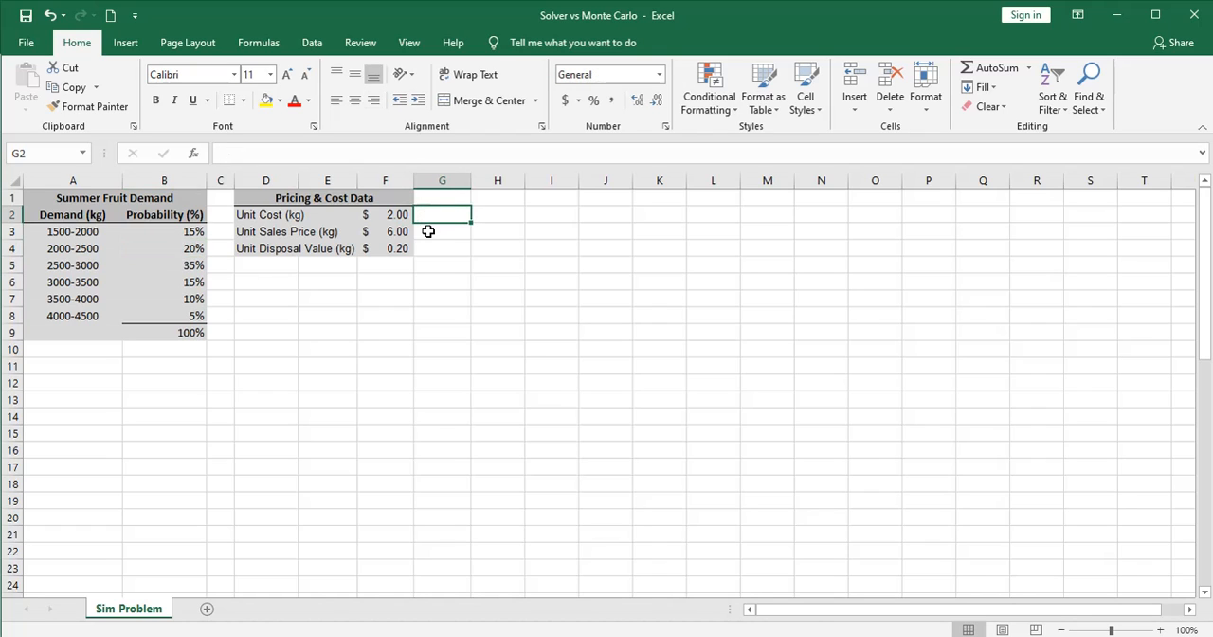
click(429, 231)
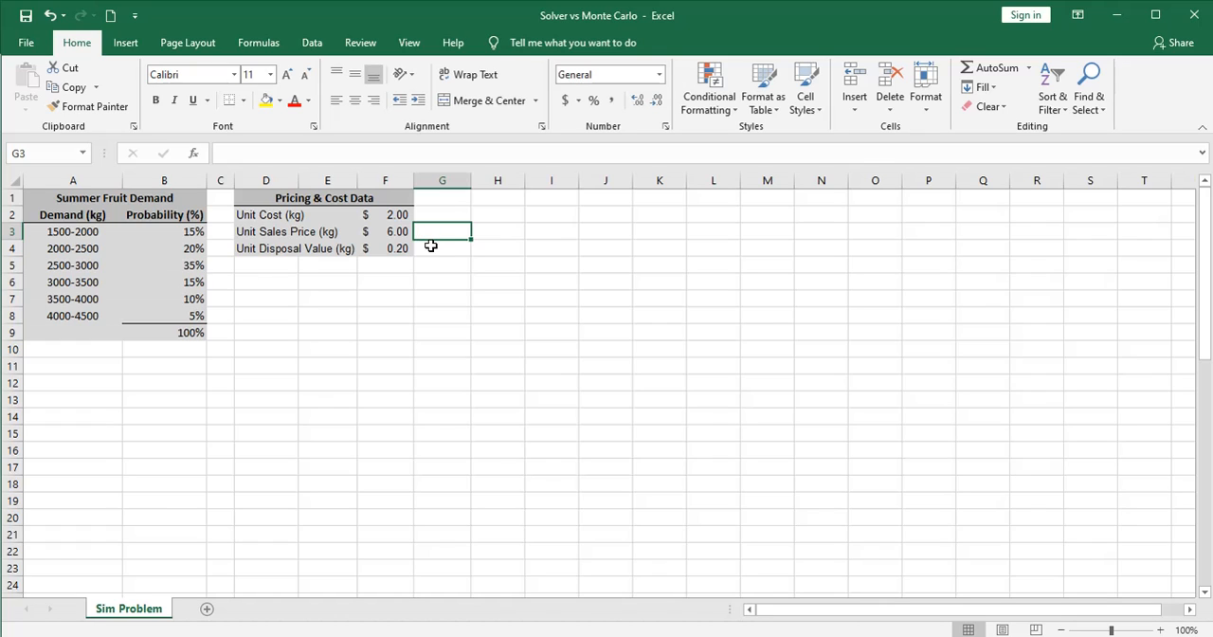
click(431, 246)
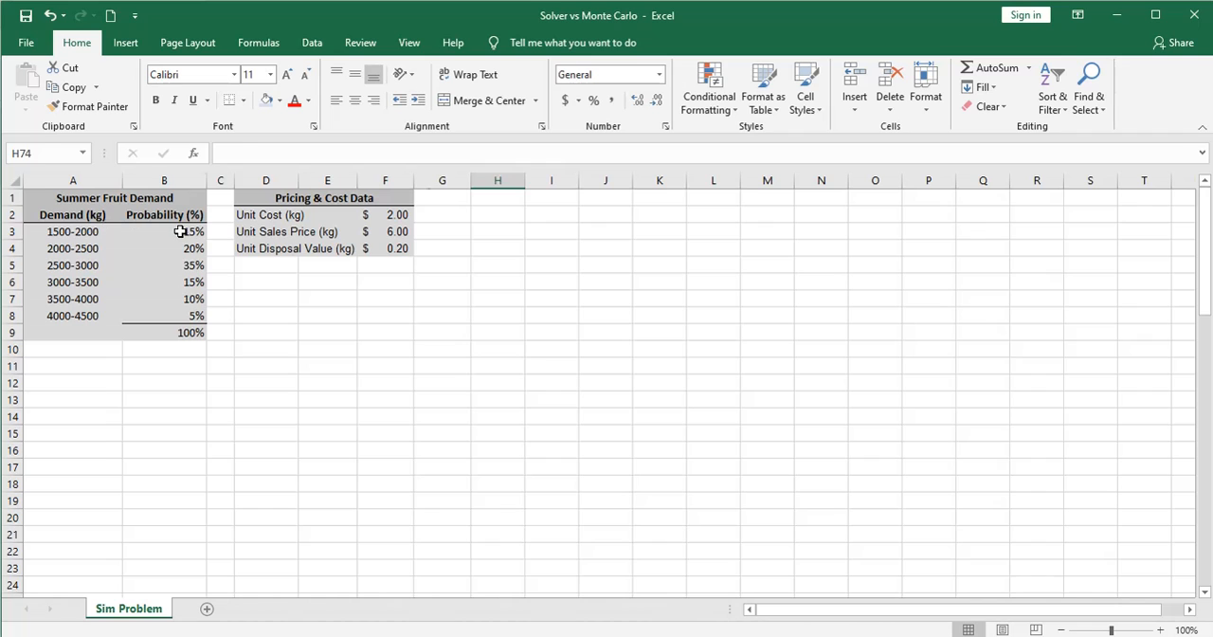
Insert a clustered column chart of the demand probabilities in B3:B8 to view their distribution, and delete it
drag(181, 231, 180, 314)
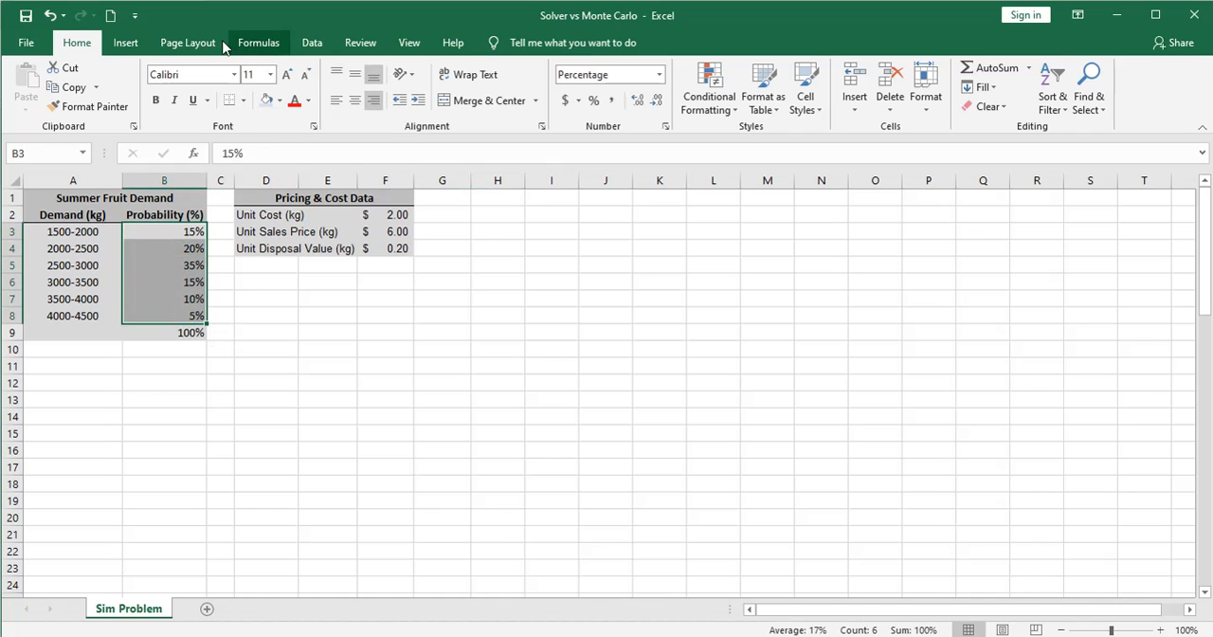
click(130, 44)
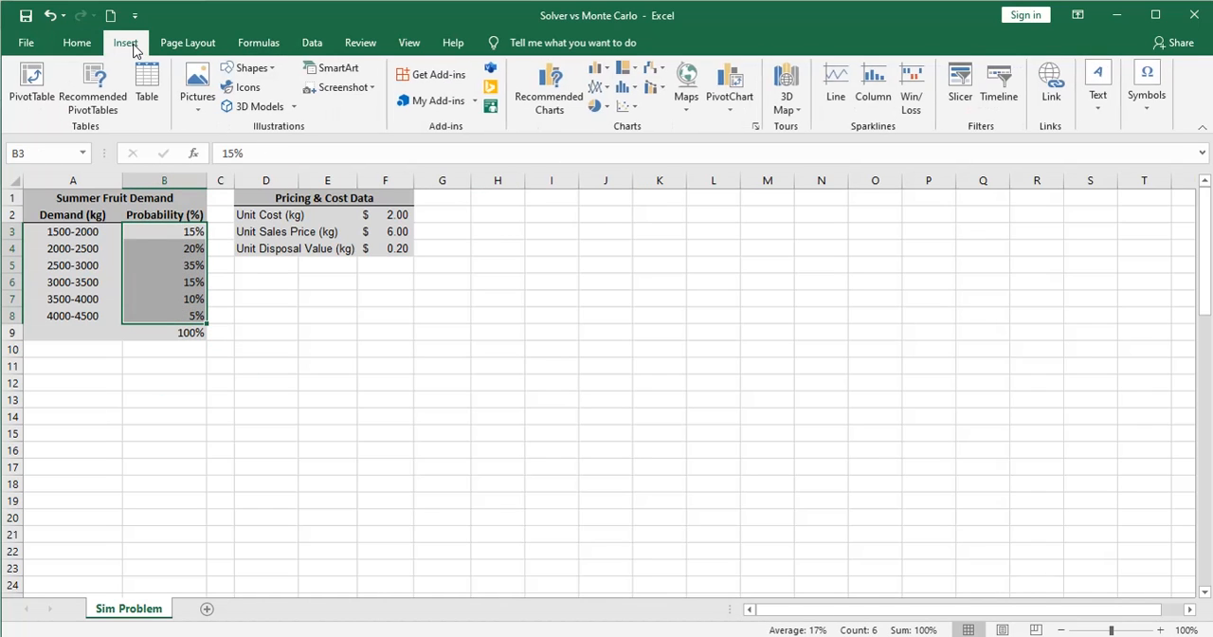
click(600, 68)
click(611, 119)
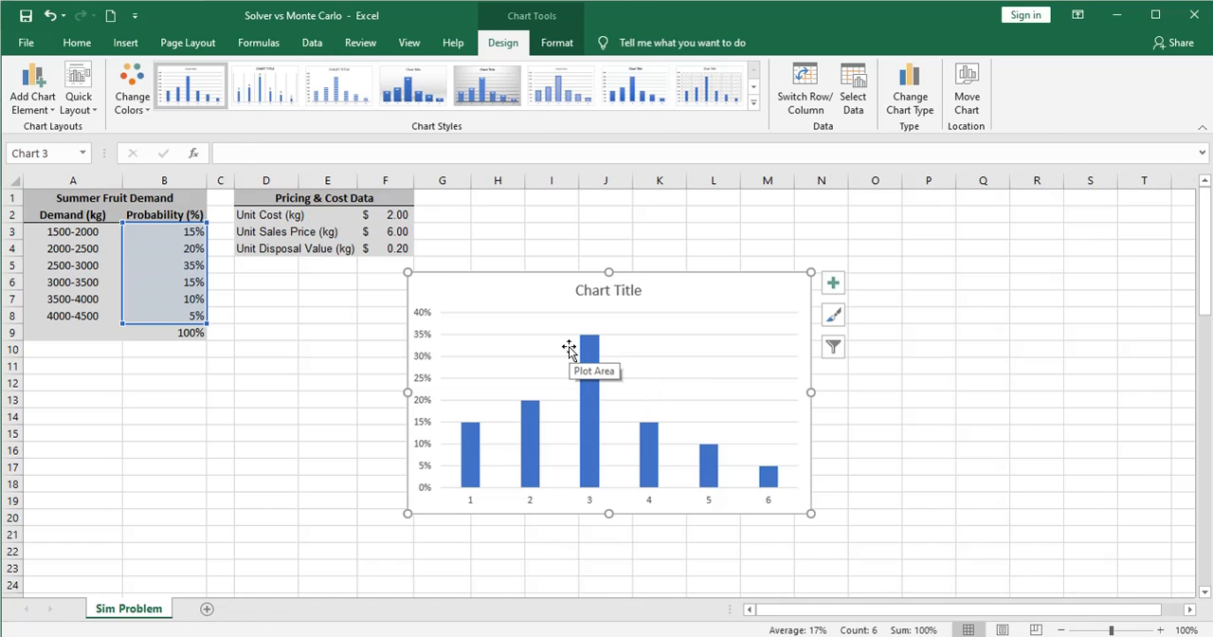
key(Delete)
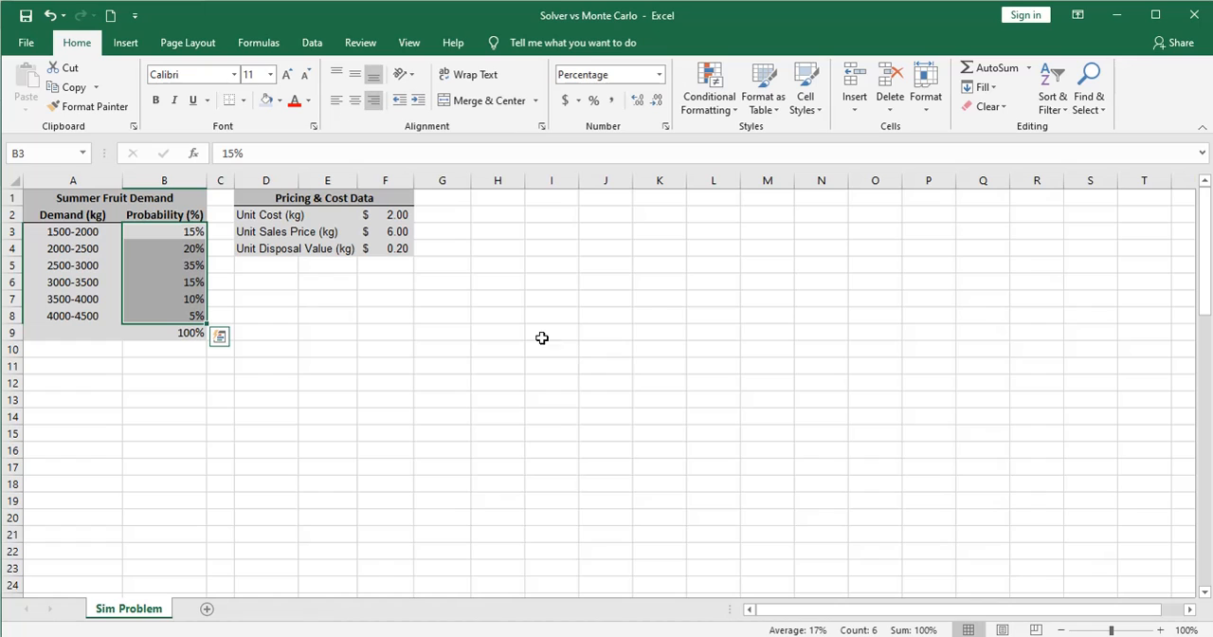
click(370, 280)
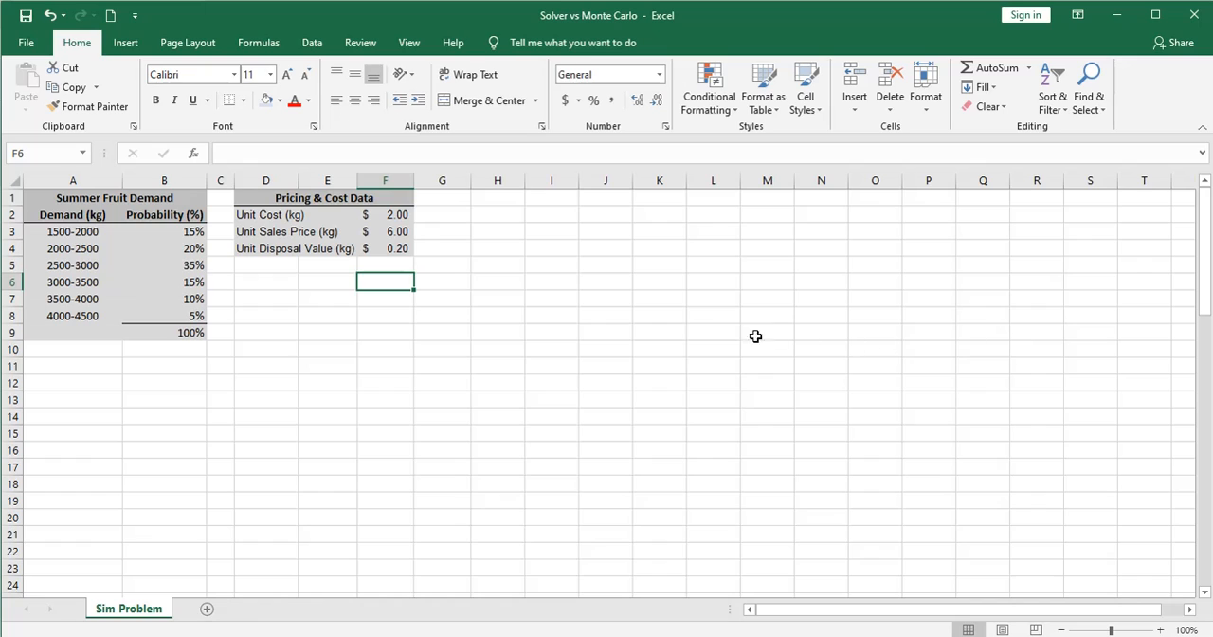
click(425, 215)
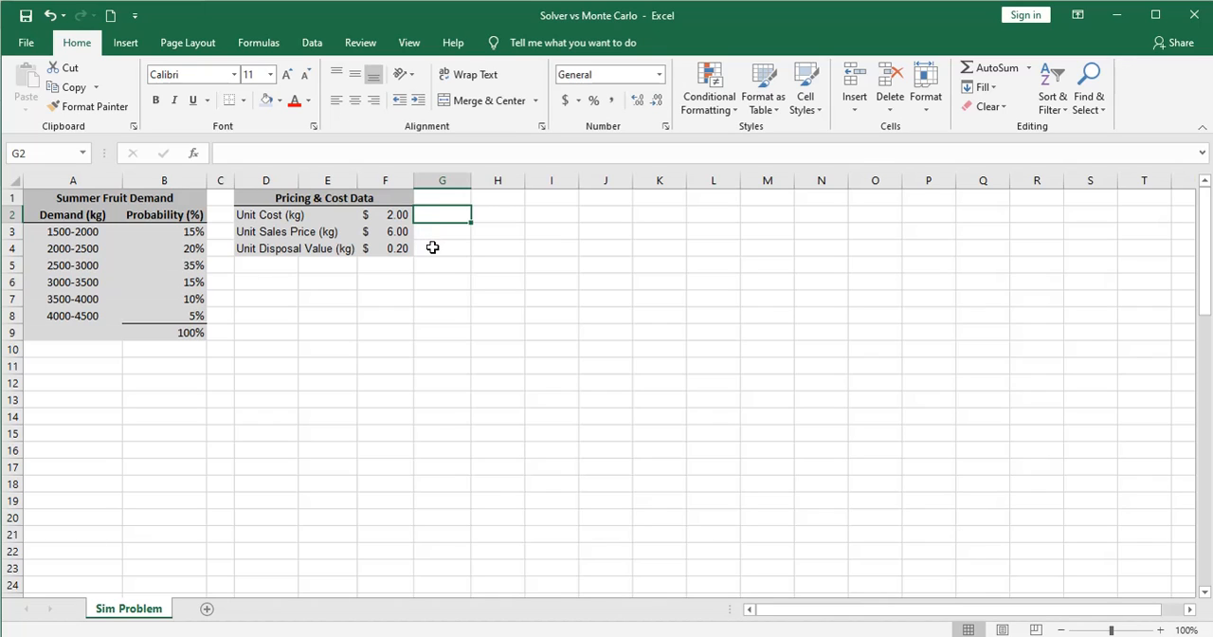
click(432, 247)
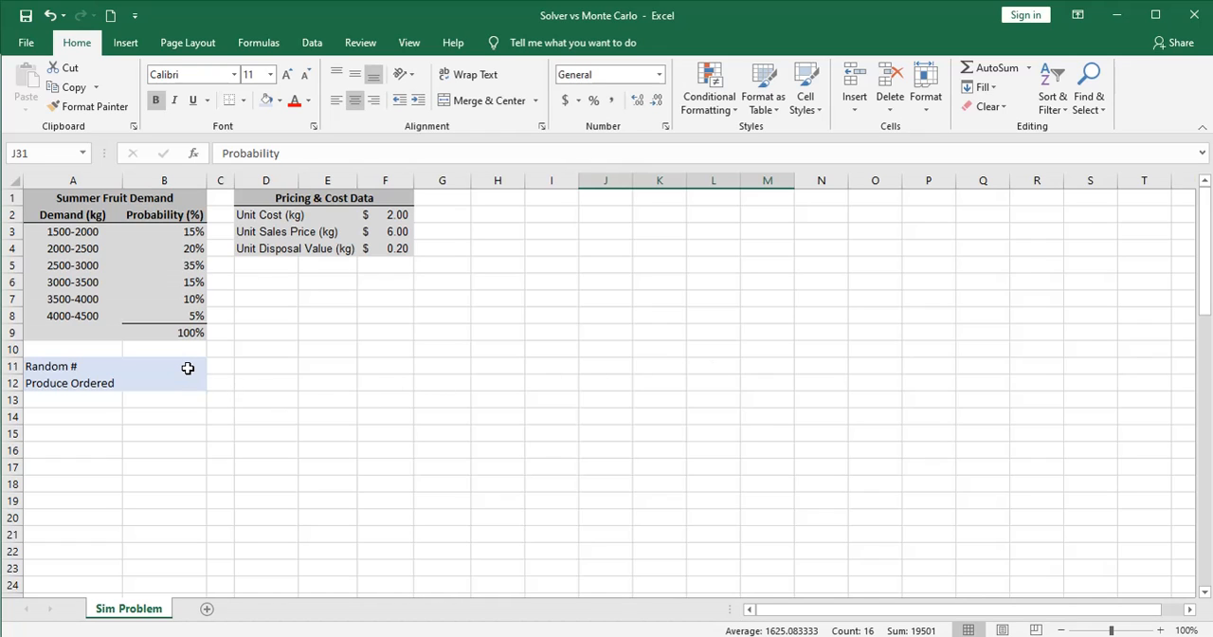
Enter =RAND() in the Random # cell B11 and give it the comma number format
click(188, 367)
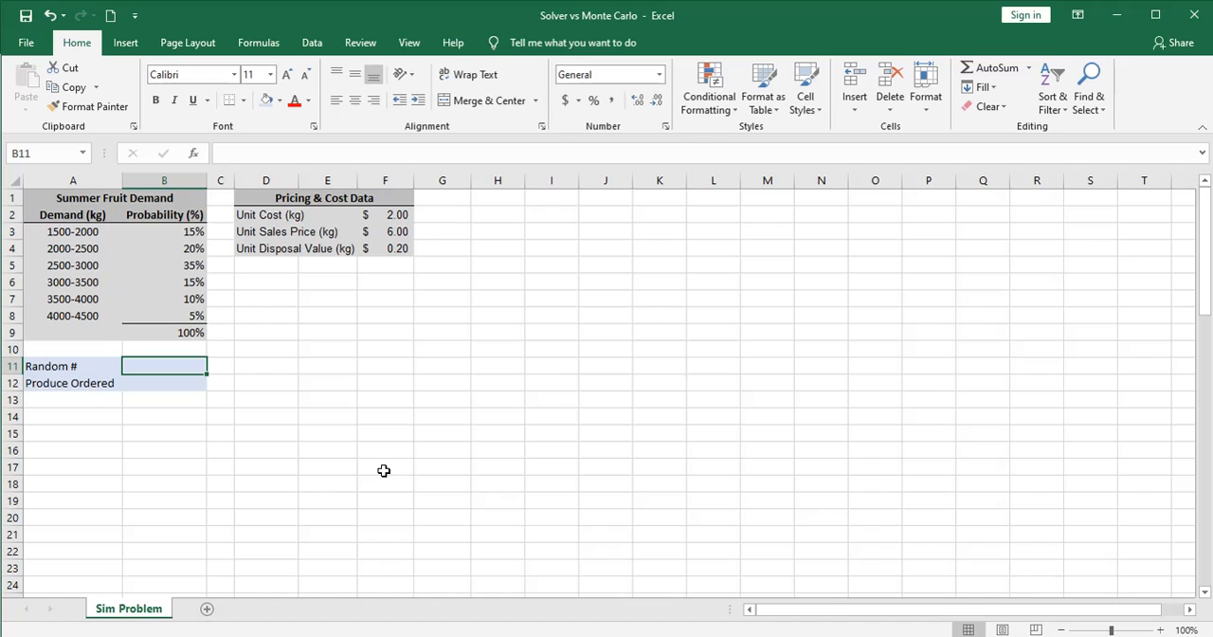
text(=ran)
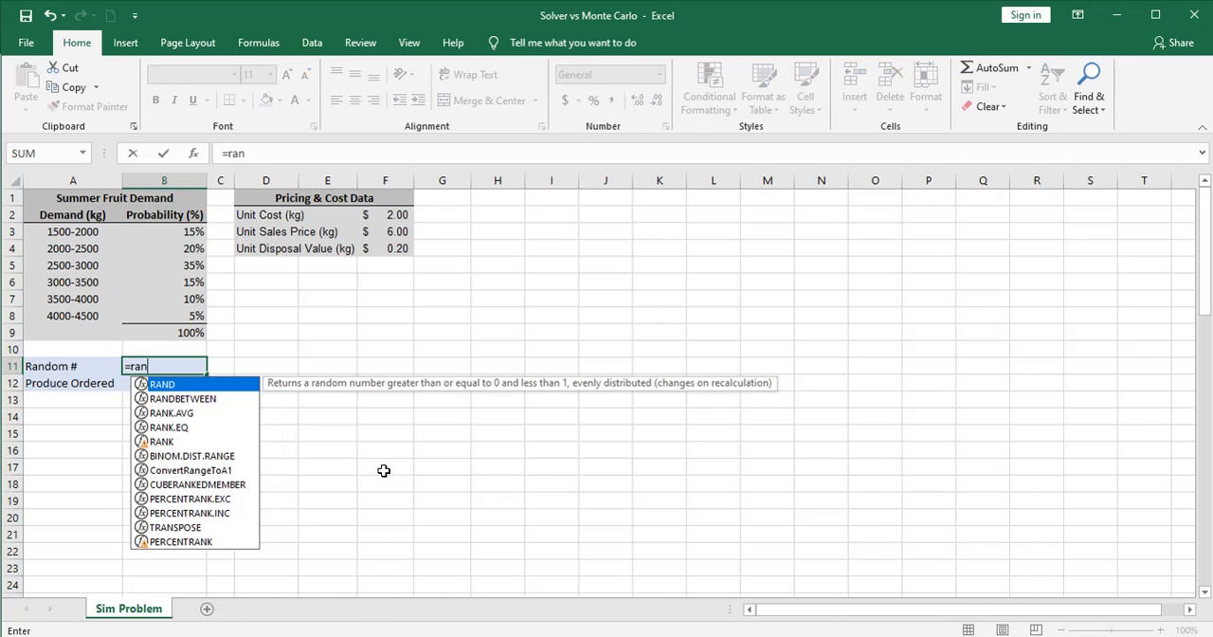
text(d()
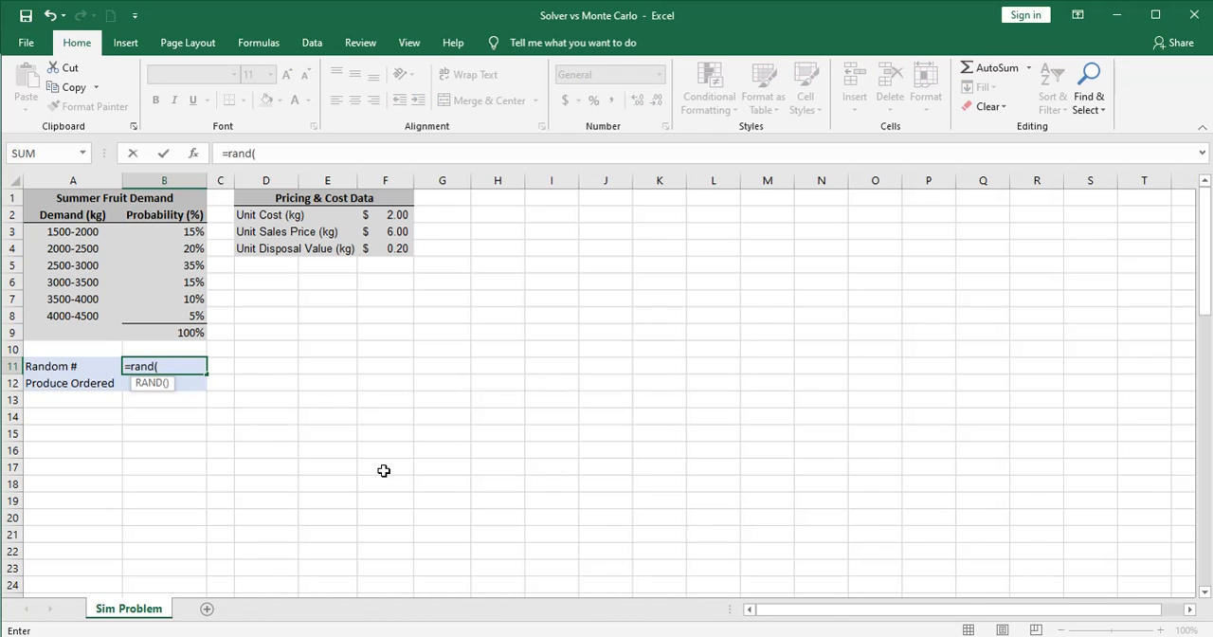
text())
key(Return)
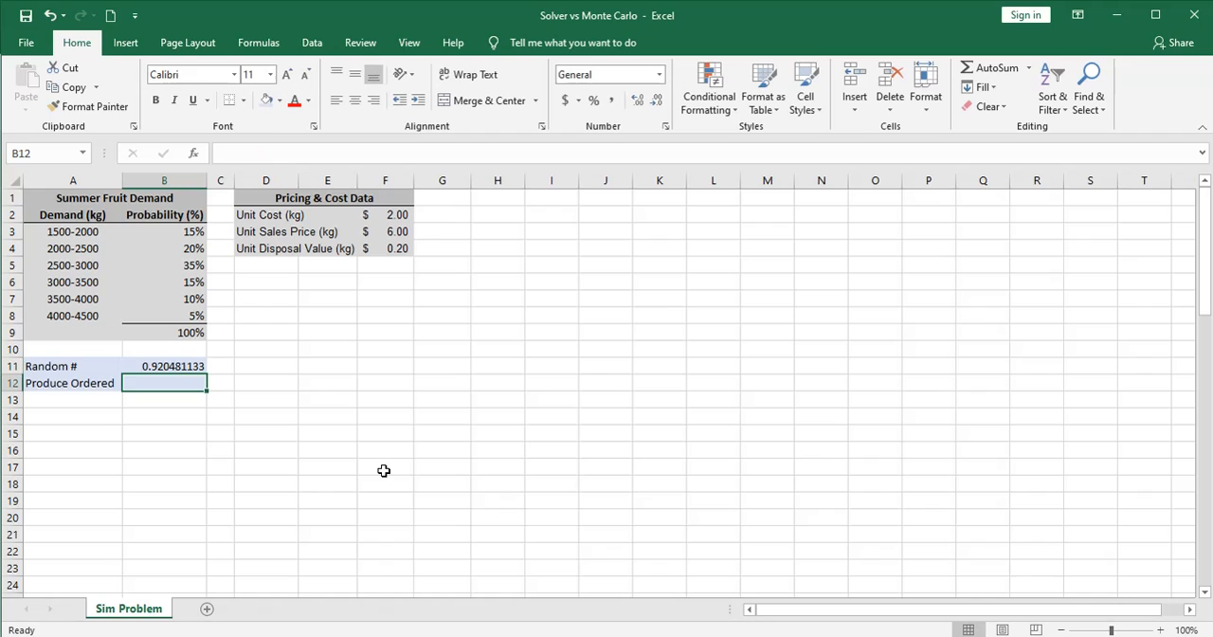
click(193, 366)
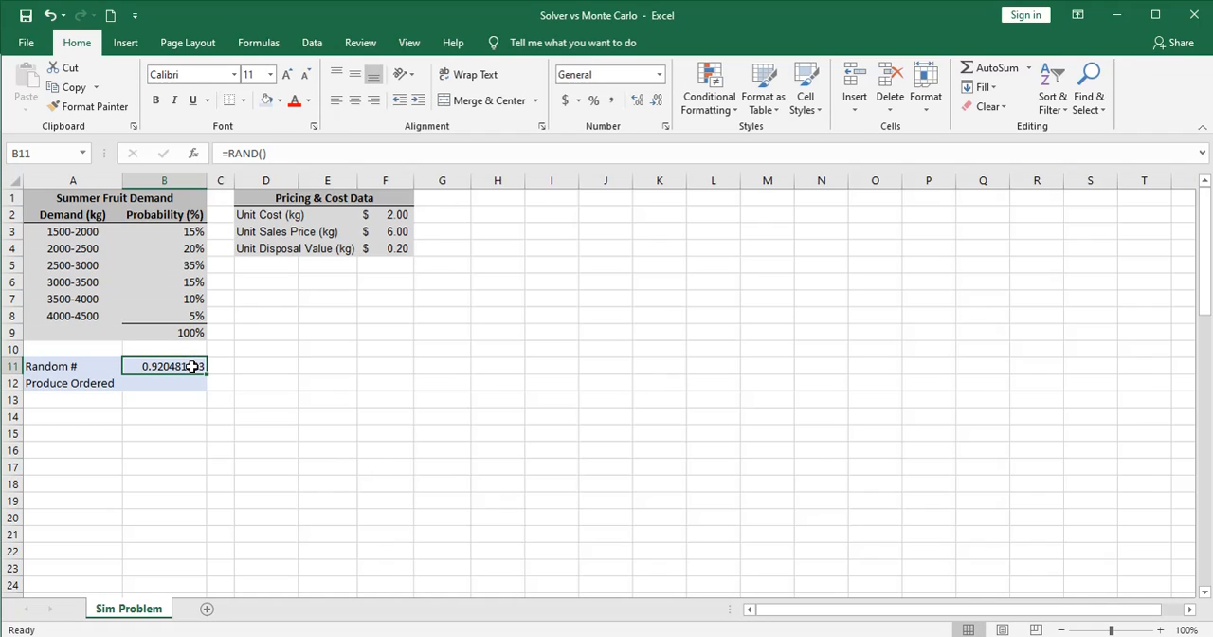
click(611, 102)
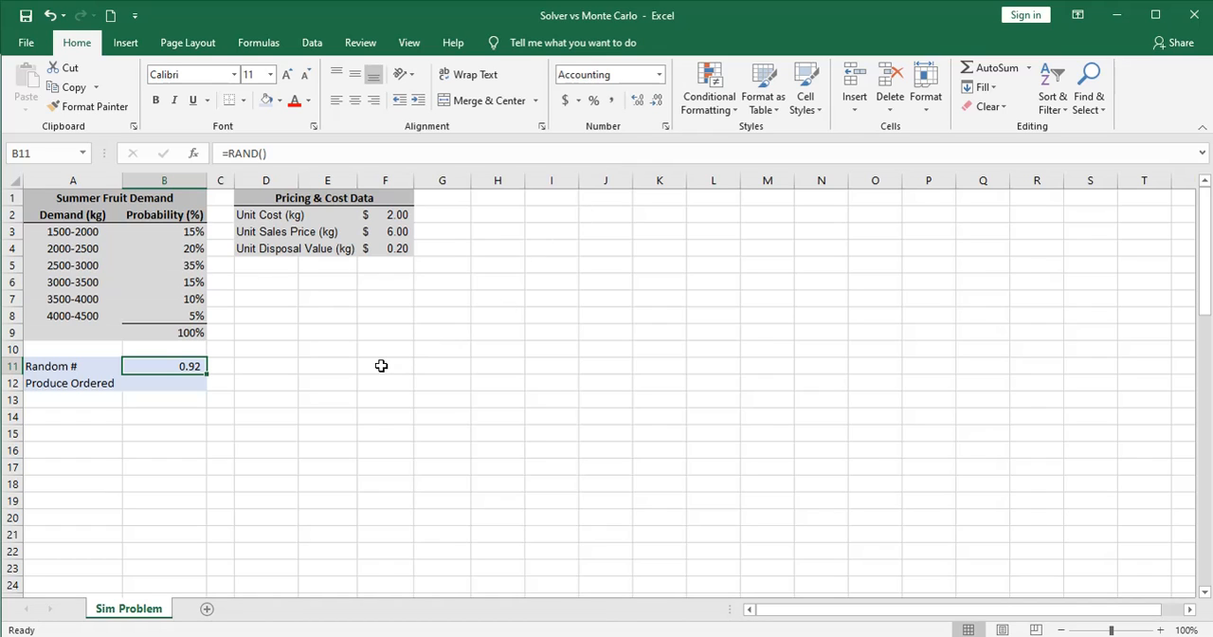
Recalculate the sheet repeatedly to watch the random number in B11 change
key(F9)
key(F9)
key(F9)
key(F9)
key(F9)
key(F9)
key(F9)
key(F9)
key(F9)
key(F9)
key(F9)
Examine the Random # and Produce Ordered cells alongside the Probability and Order Qty columns of the bin table
click(181, 386)
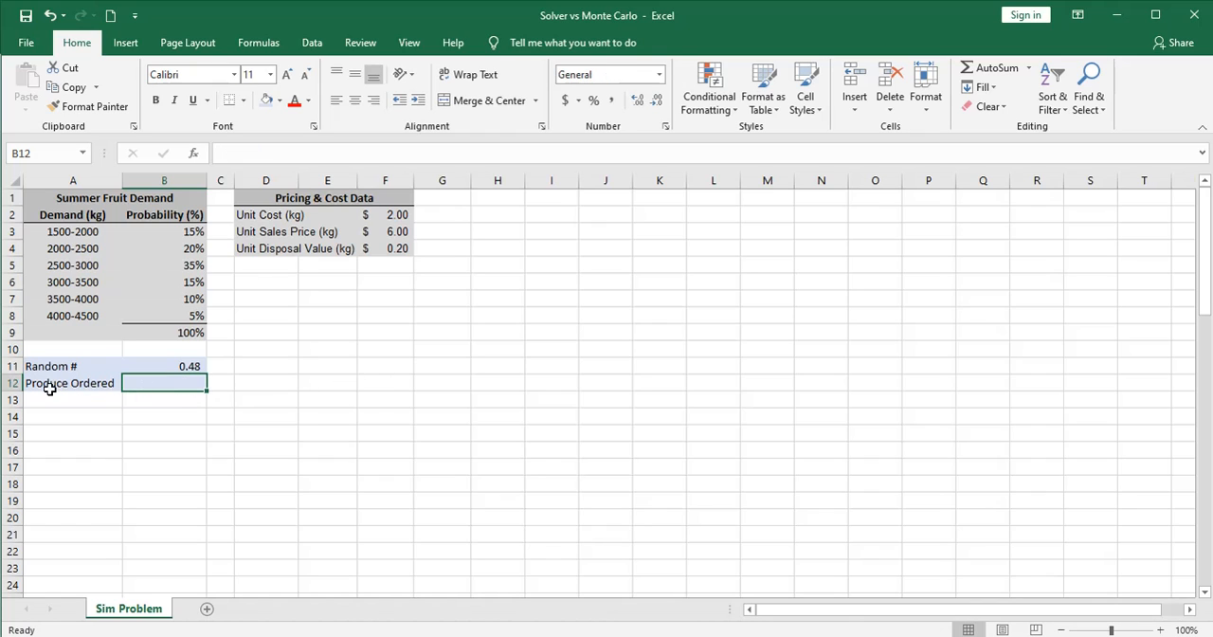
click(153, 366)
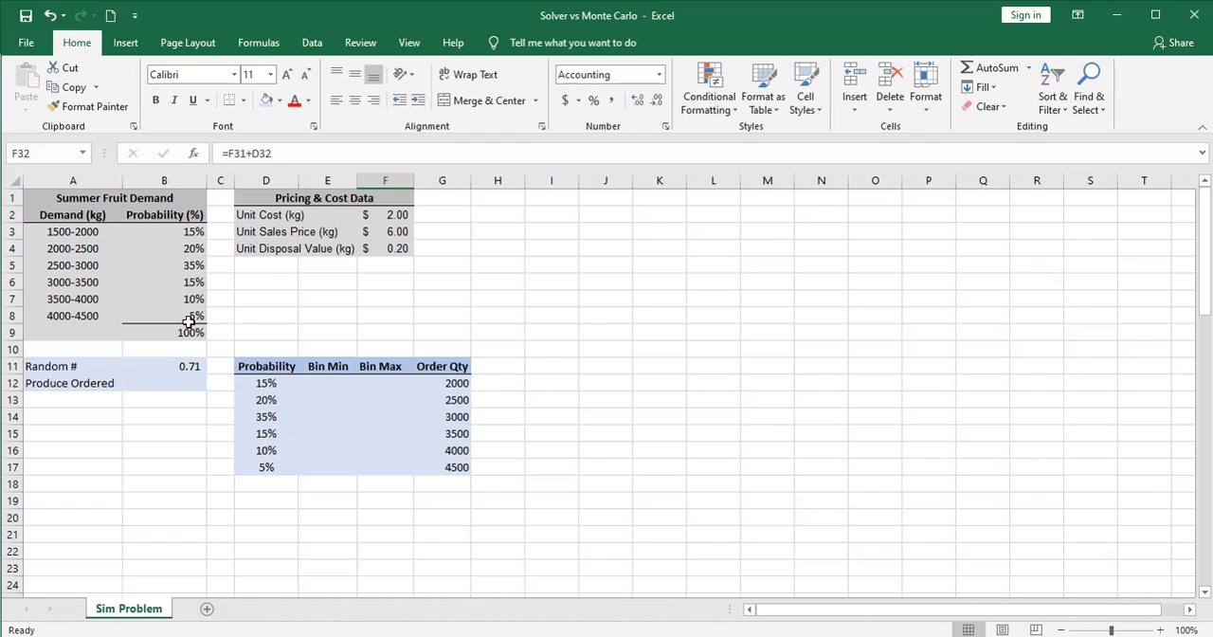
click(258, 382)
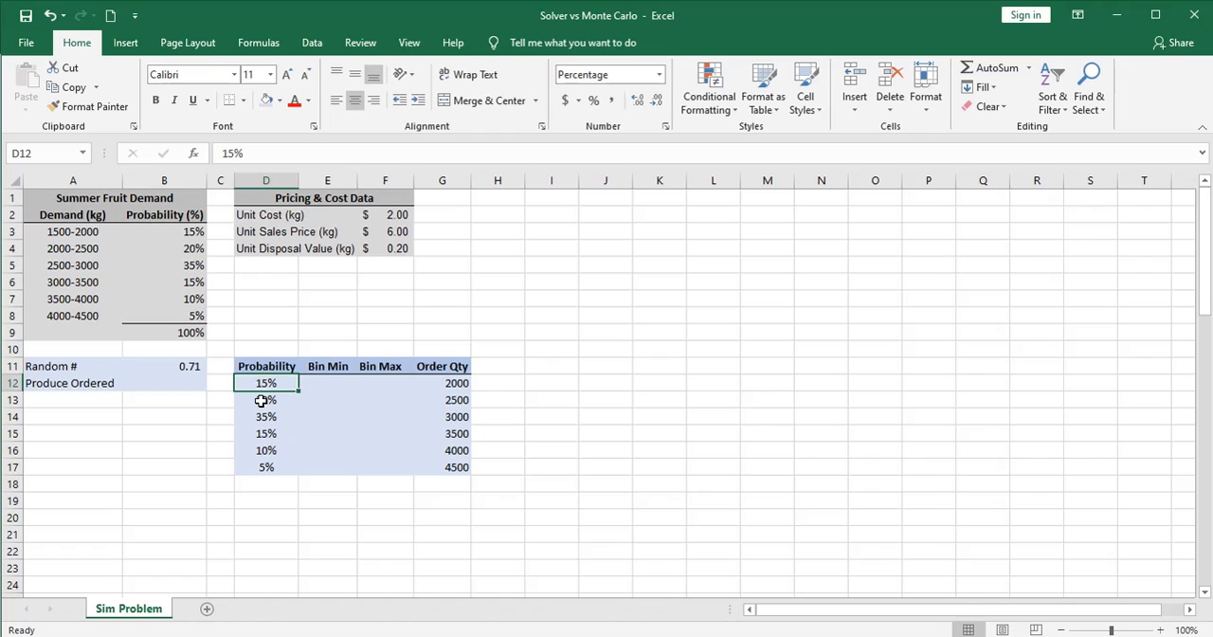
click(262, 399)
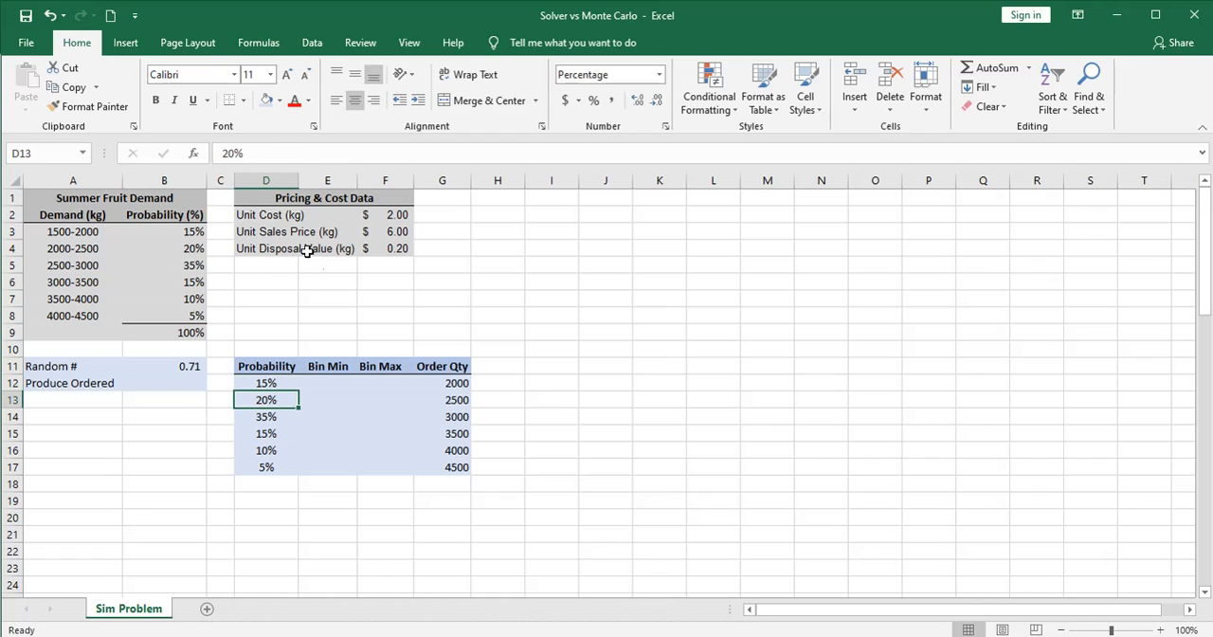
click(448, 384)
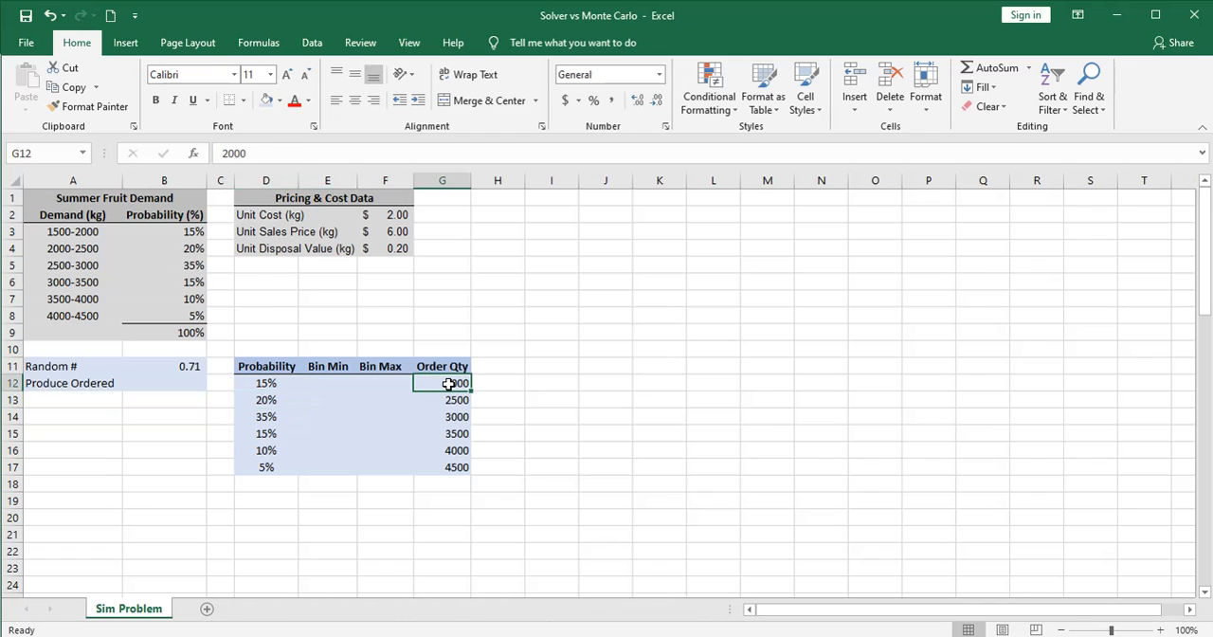
click(447, 399)
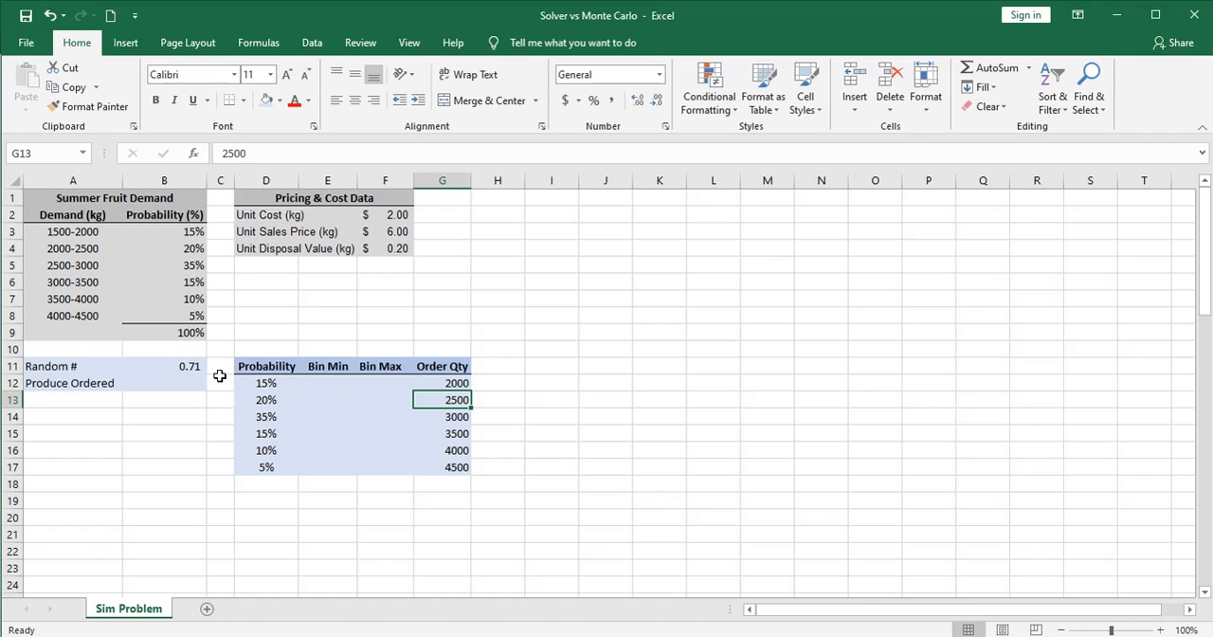
click(168, 367)
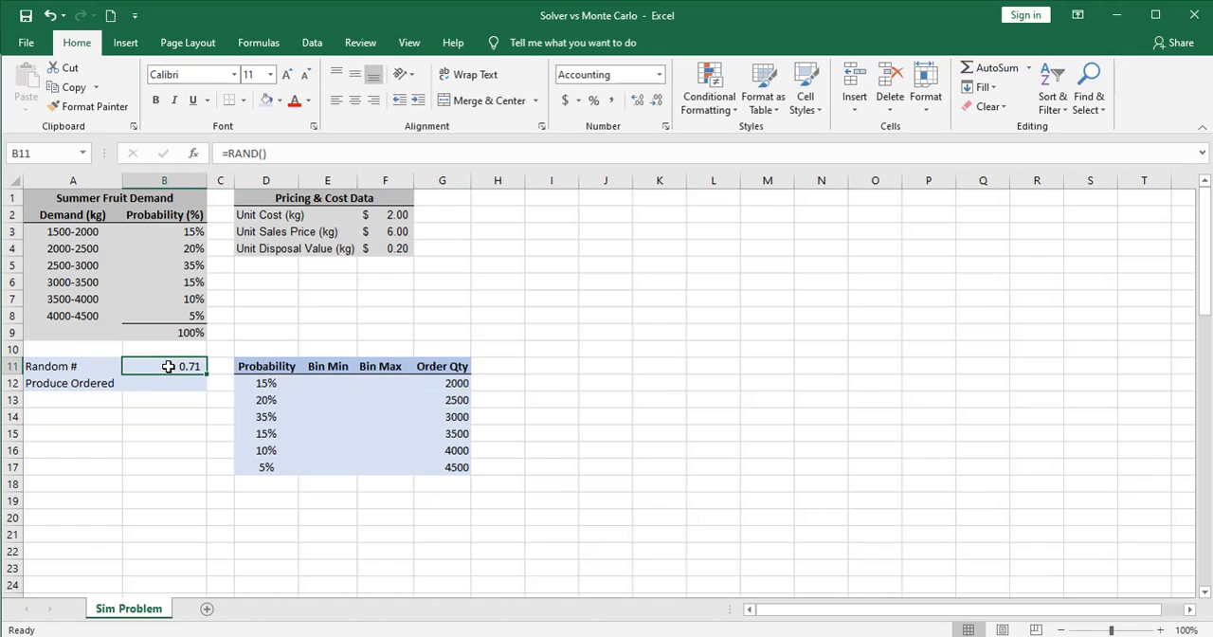
click(168, 382)
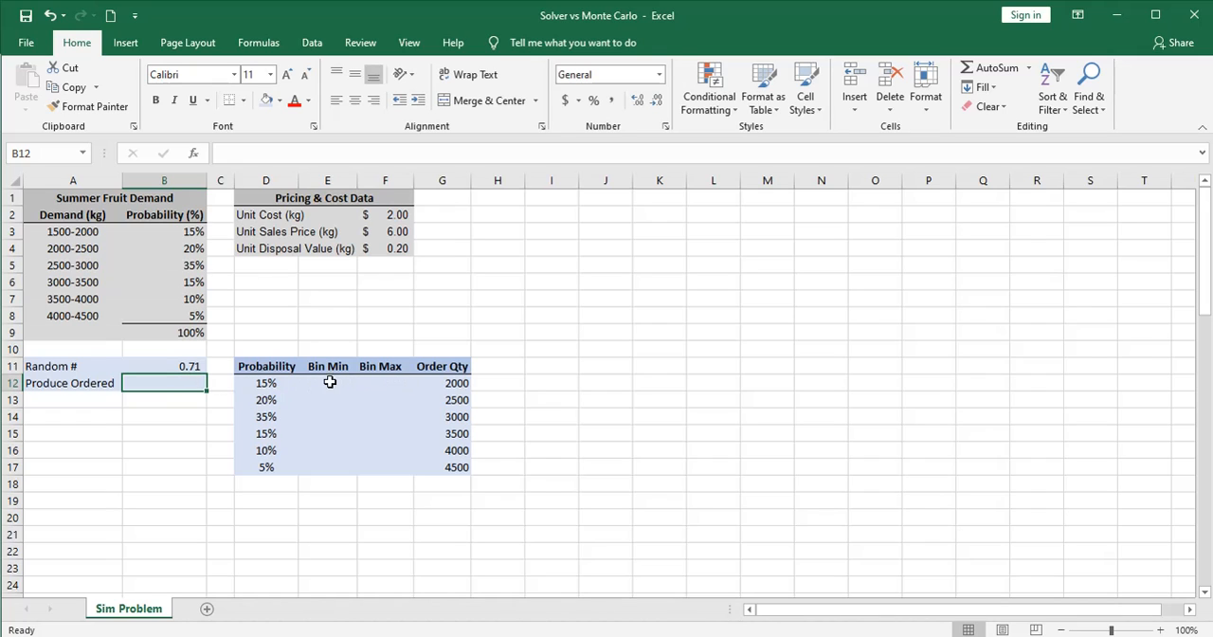
Fill the first bin row with 0 as Bin Min in E12 and =D12 as Bin Max in F12
click(328, 383)
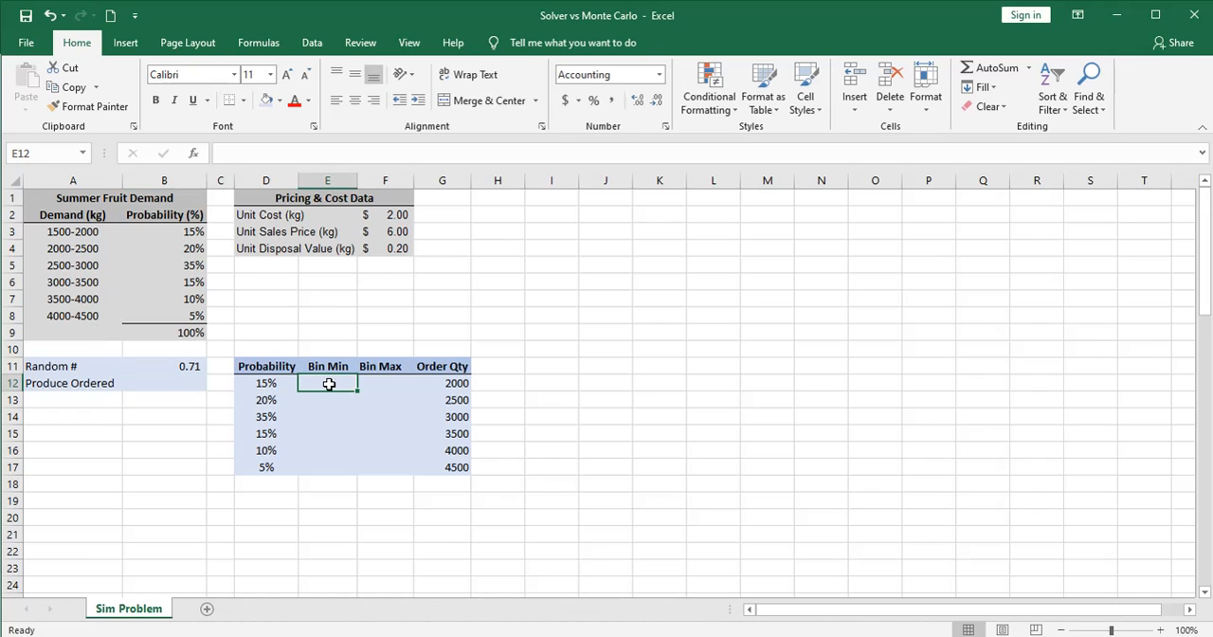
text(0)
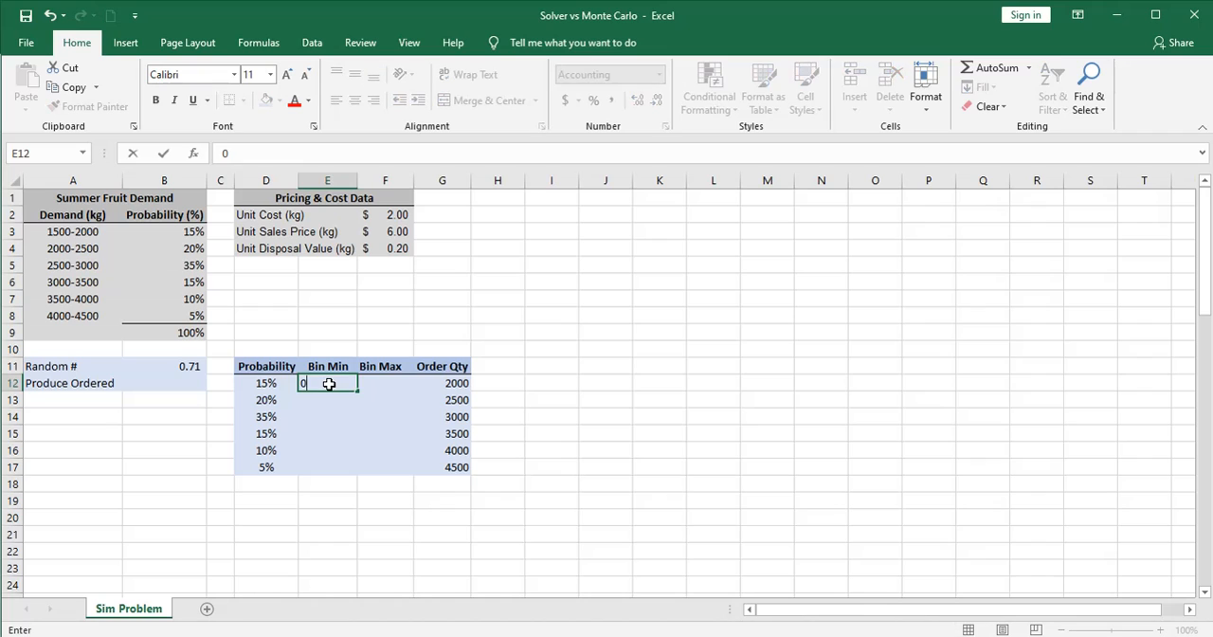
key(Tab)
text(=)
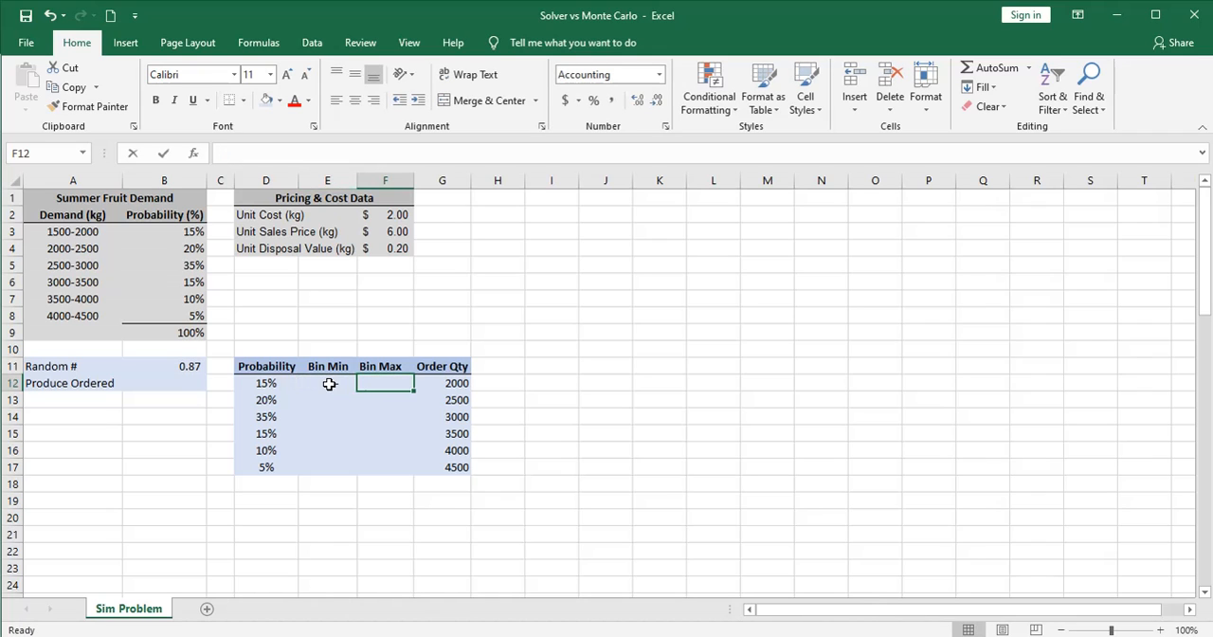
click(266, 383)
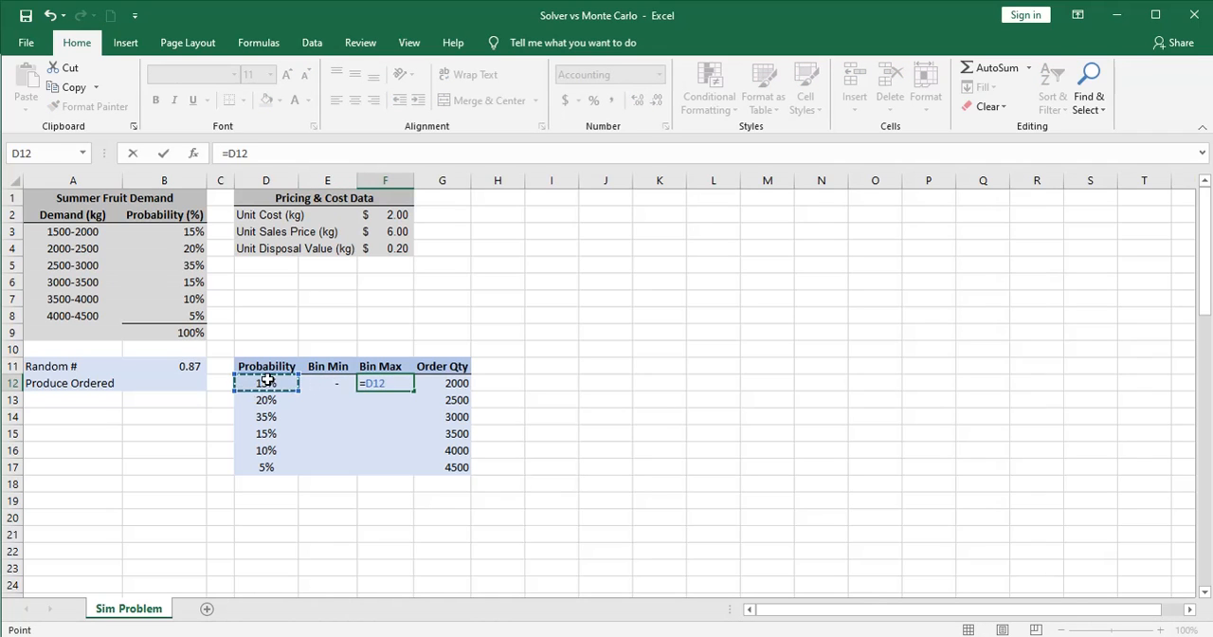
key(Return)
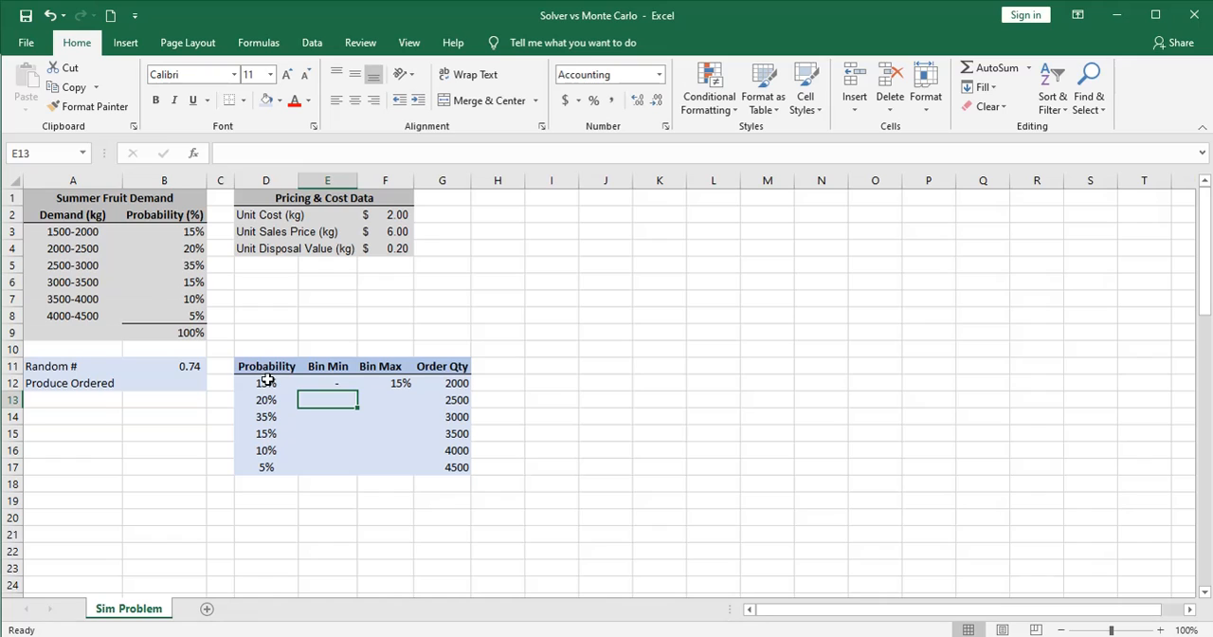
Apply the comma number format to E12:F17 and enter =F12 as the second Bin Min in E13
drag(398, 383, 349, 456)
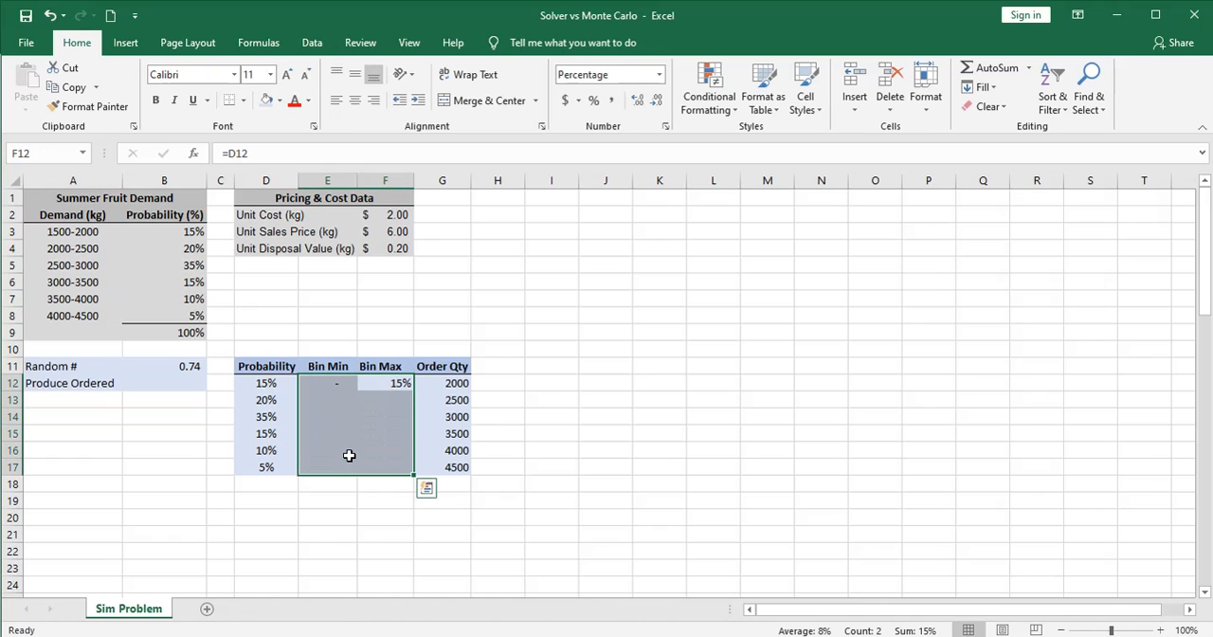
click(609, 103)
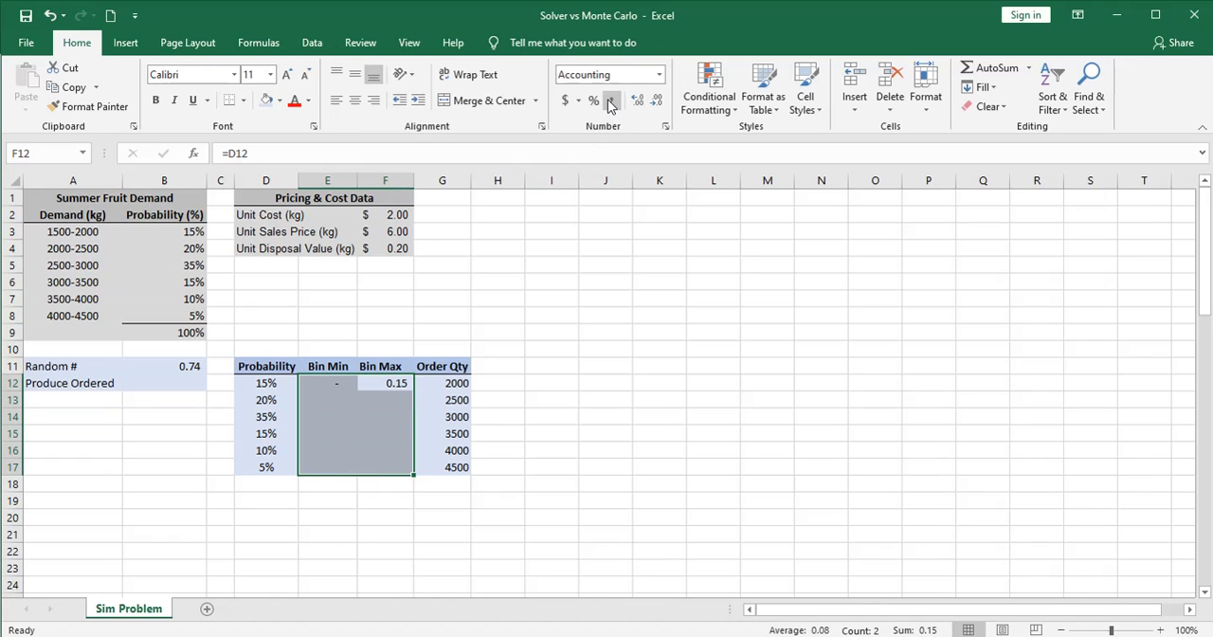
click(324, 399)
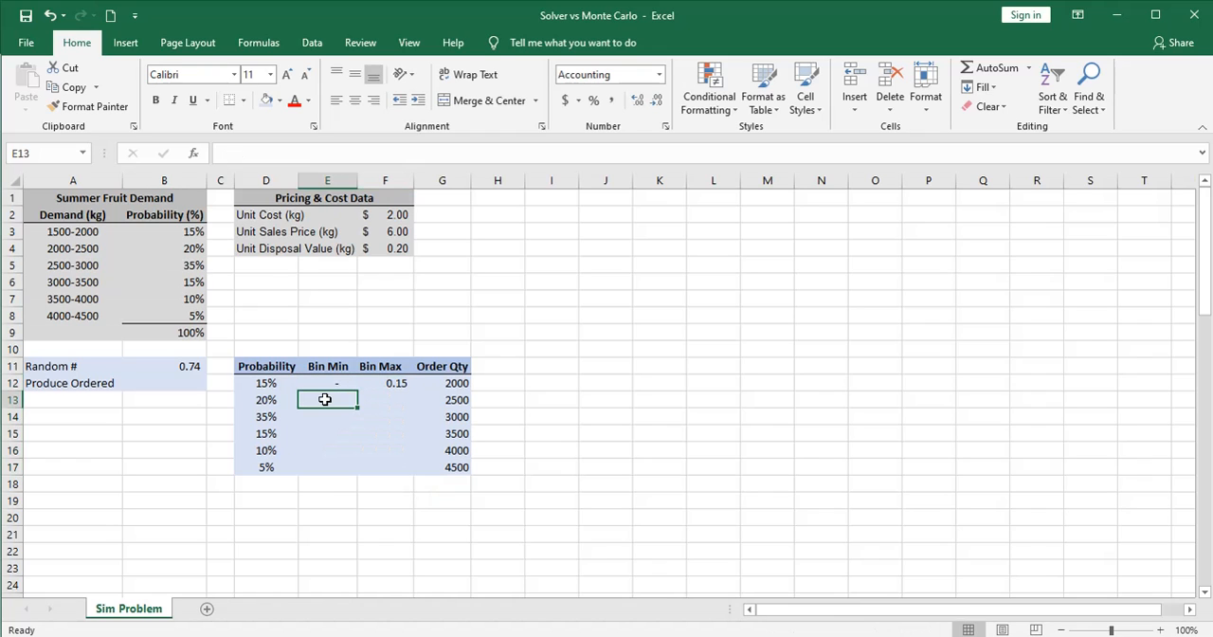
text(=)
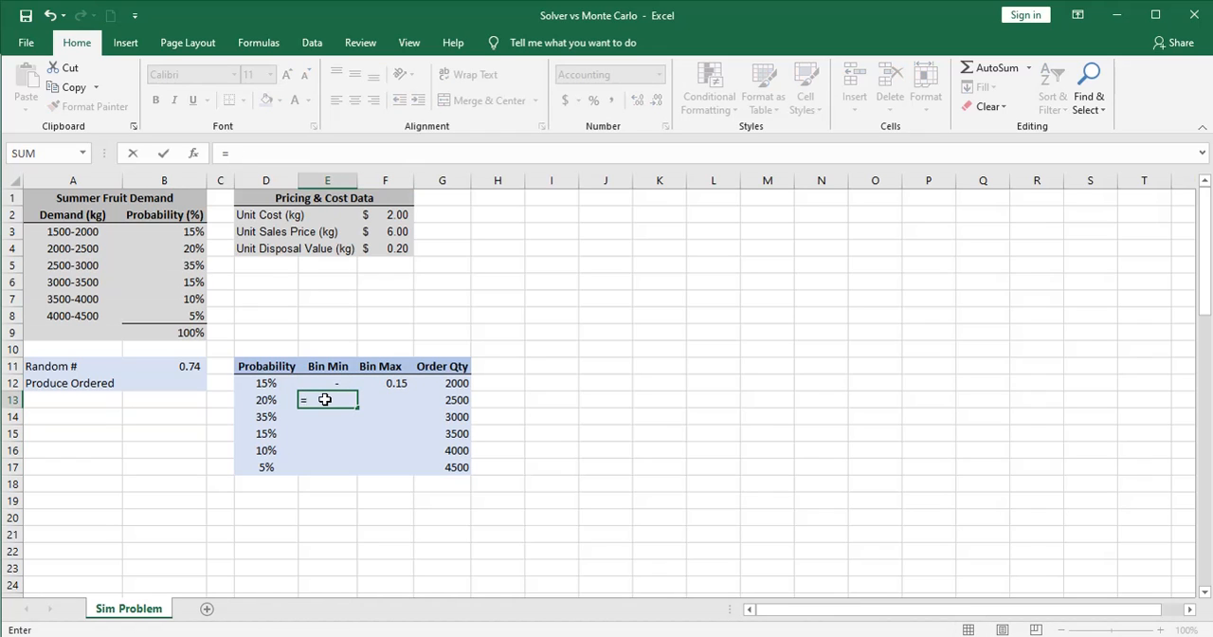
click(381, 383)
key(ctrl+Return)
key(Return)
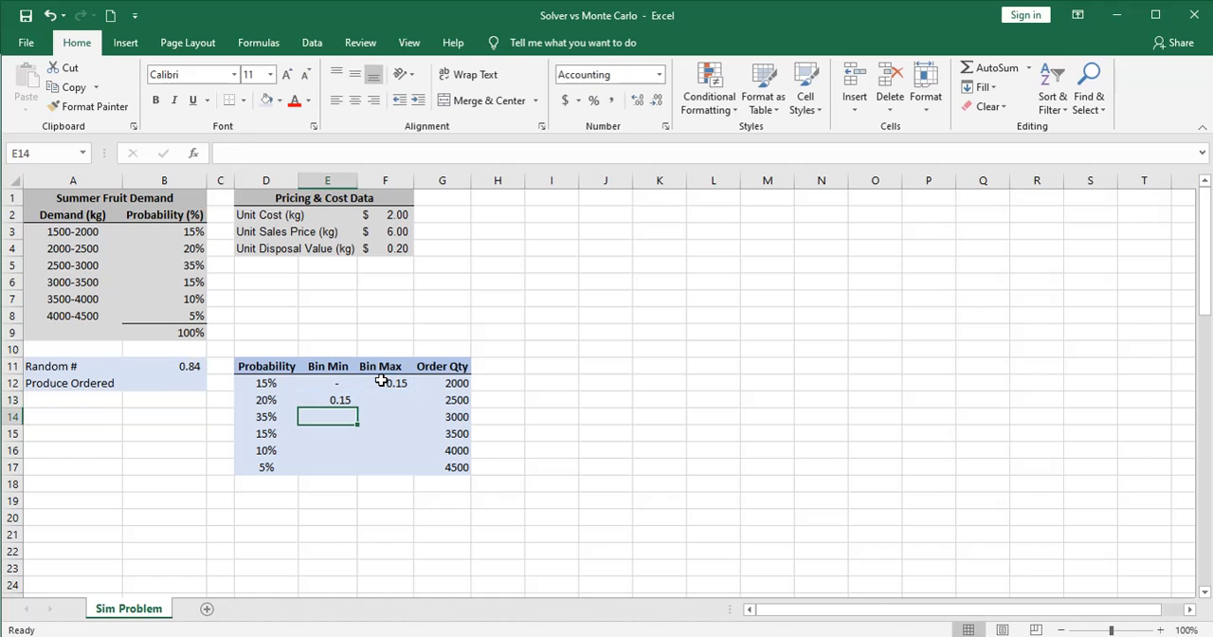
Enter =F12+D13 as Bin Max in F13 and fill E13:F13 down through row 17
click(382, 398)
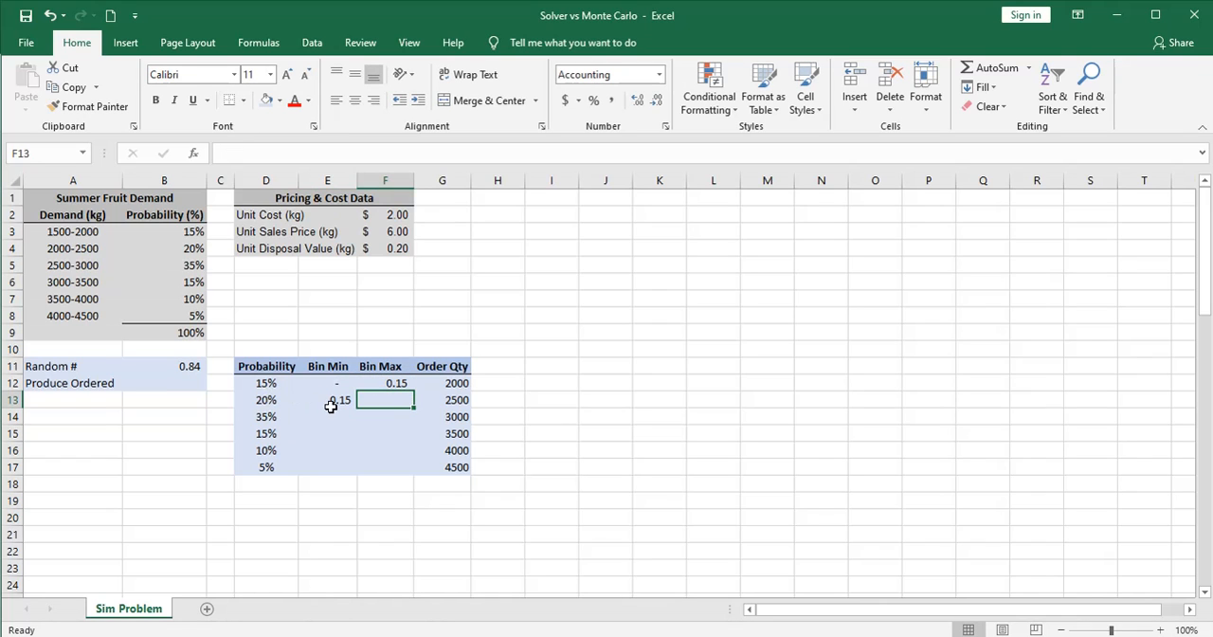
text(=)
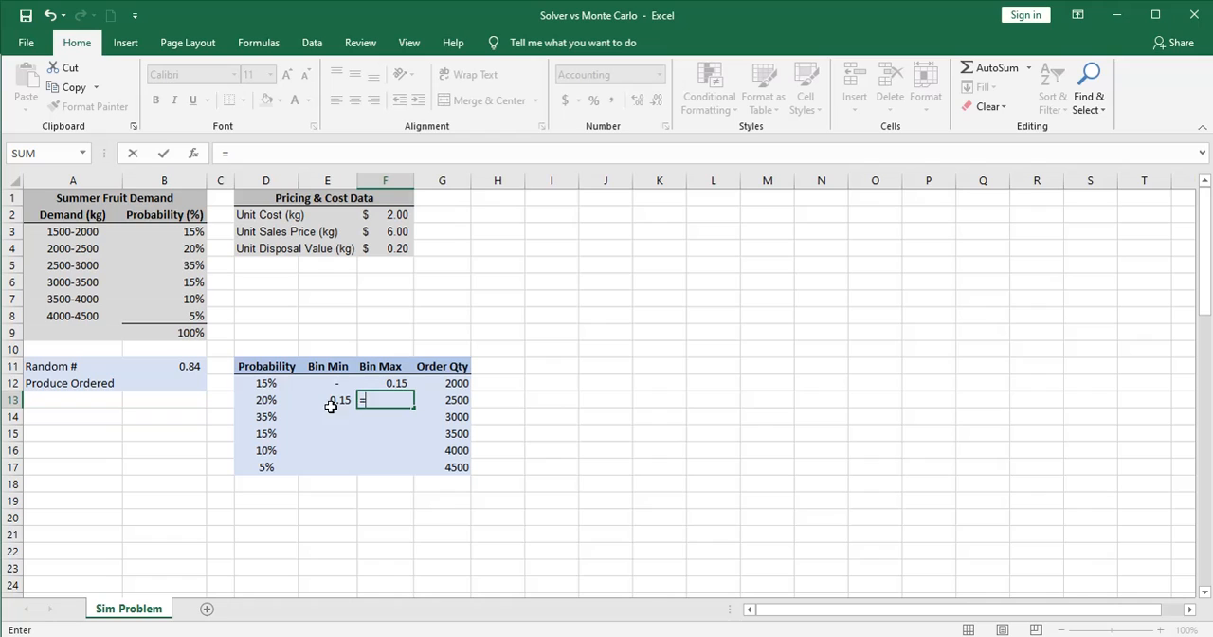
click(388, 383)
text(+)
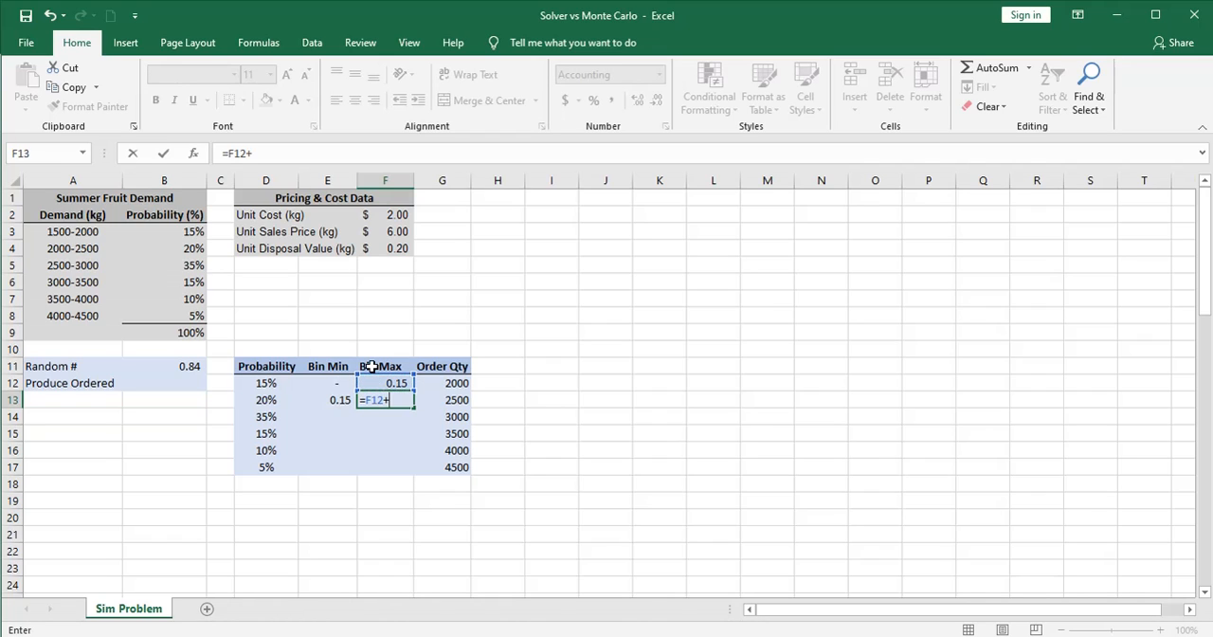
click(267, 400)
key(Return)
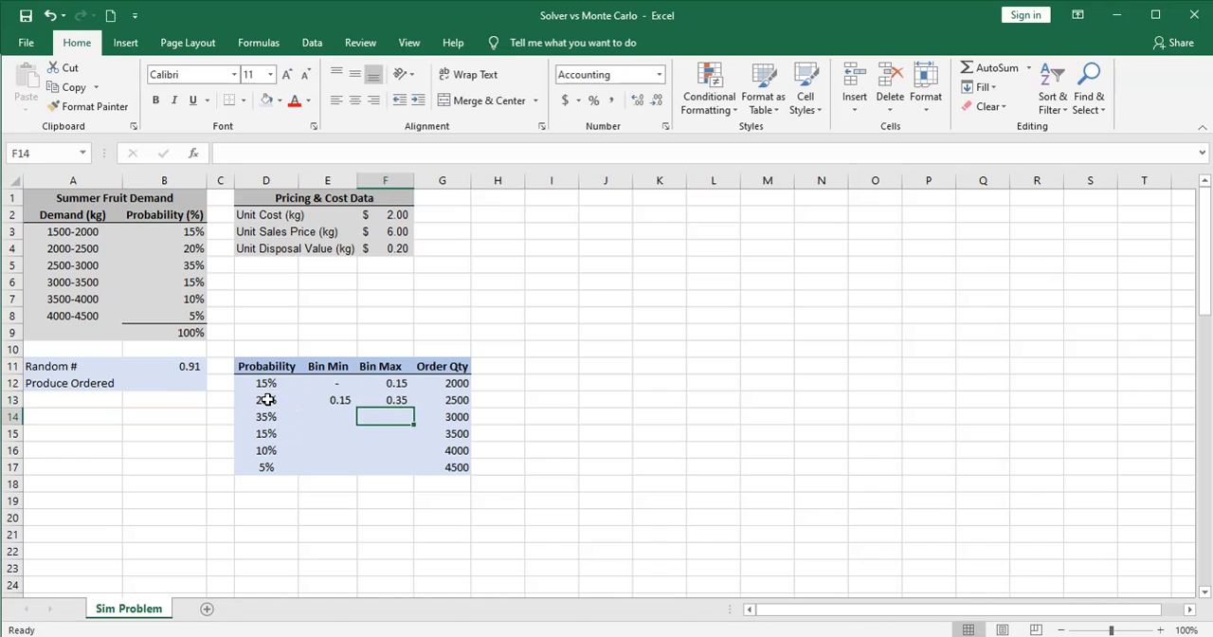
drag(323, 400, 411, 469)
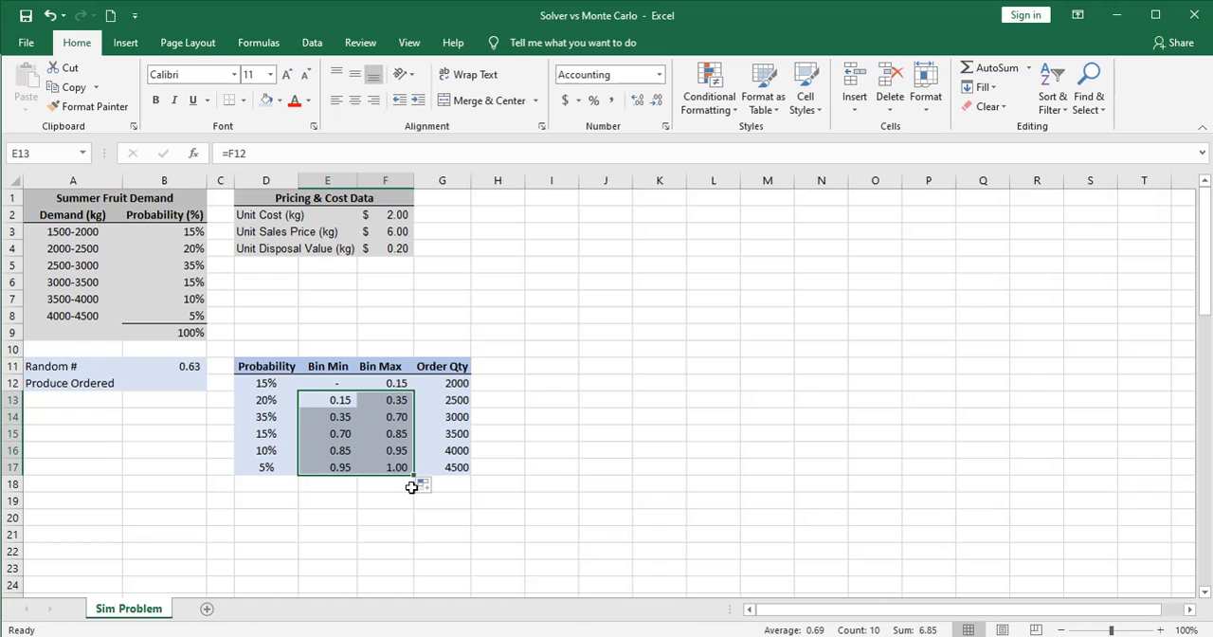
click(402, 490)
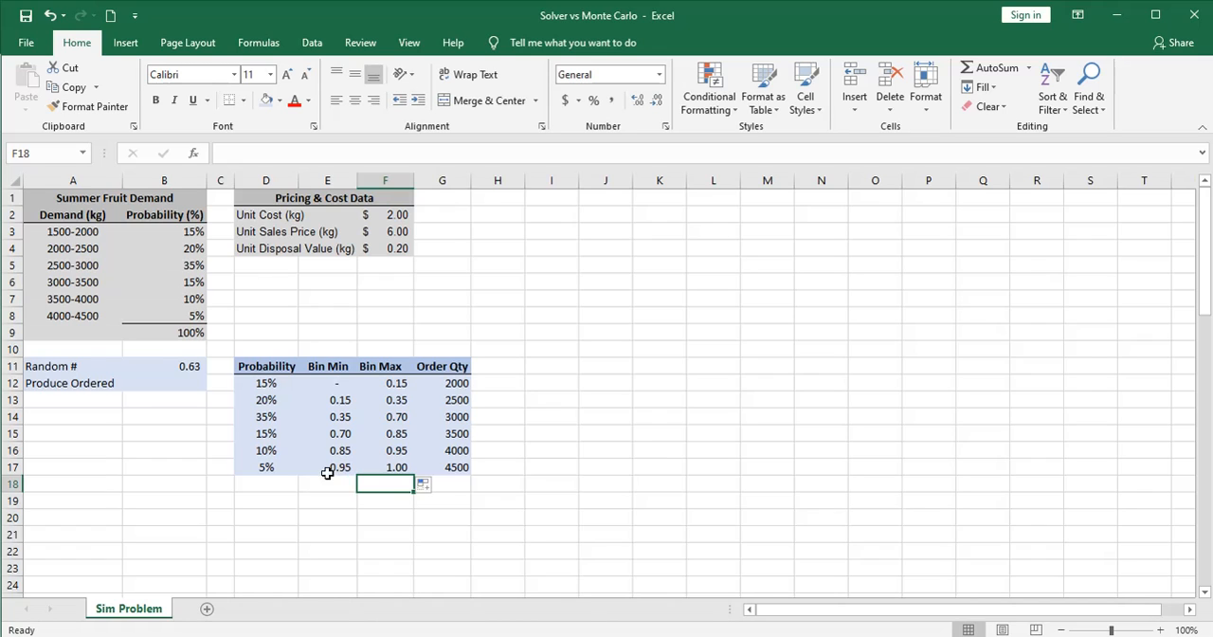
Look up the Produce Ordered quantity in B12 with =VLOOKUP(B11,E12:G17,3,TRUE)
click(164, 384)
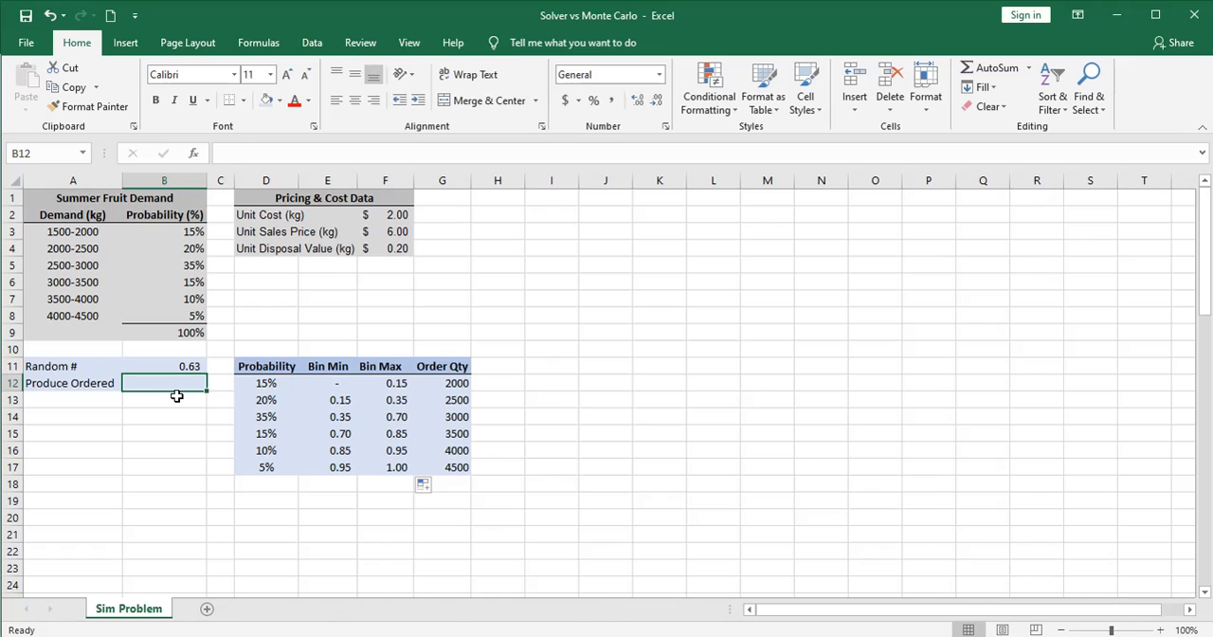
text(=vloo)
key(Tab)
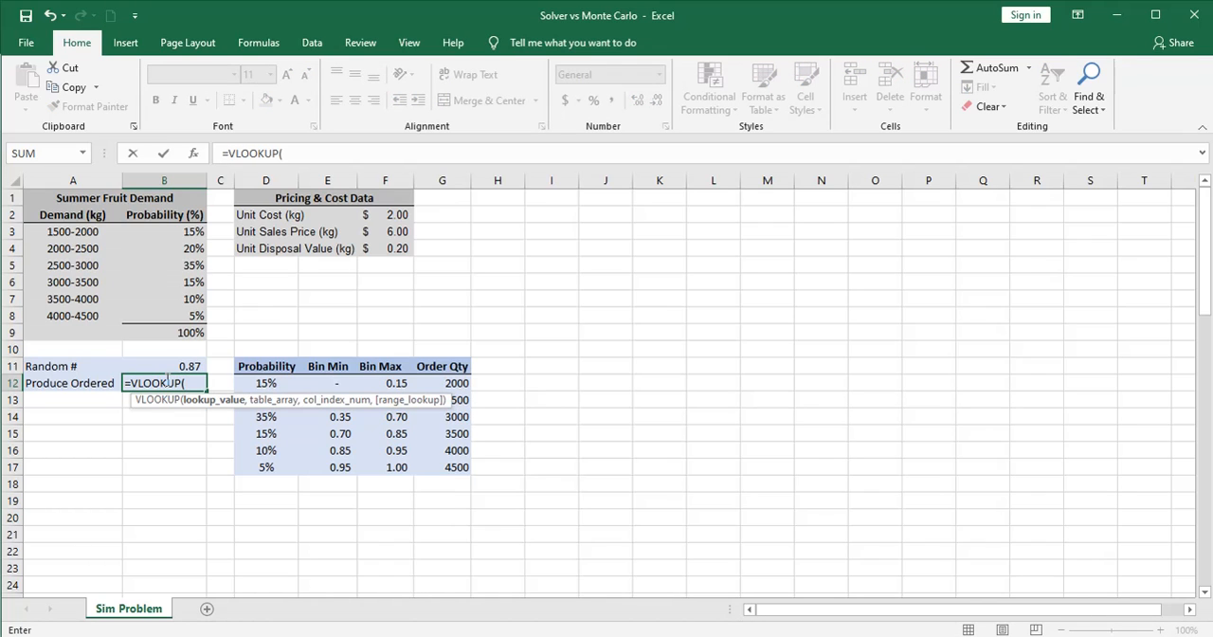
click(167, 365)
text(,)
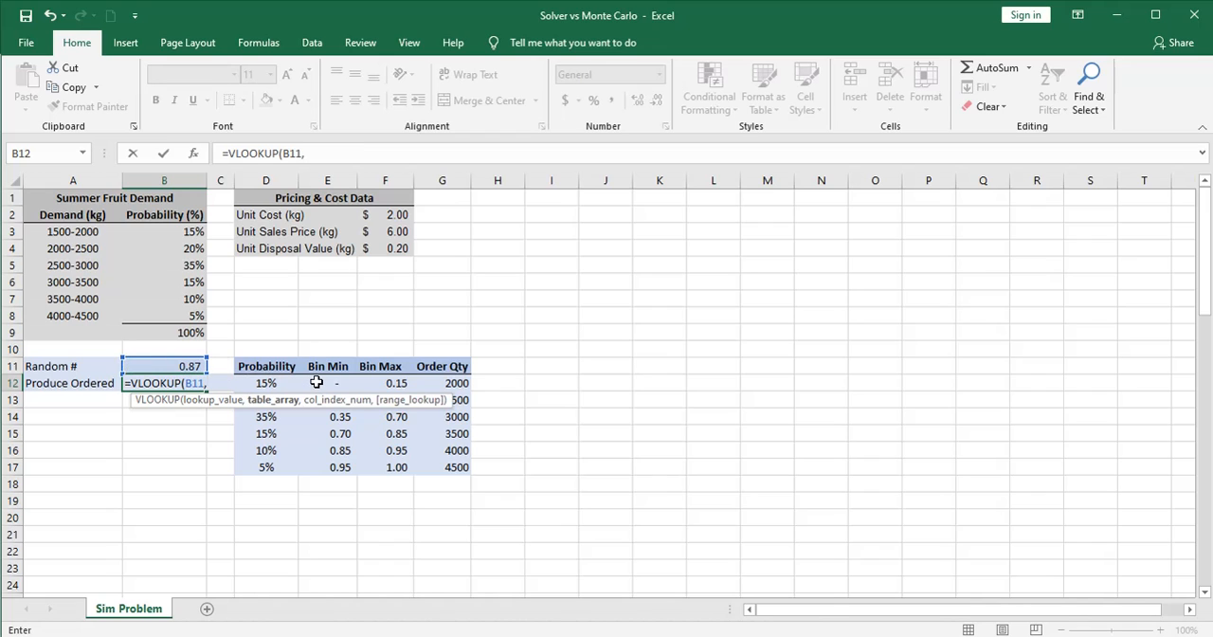
drag(316, 381, 445, 463)
text(,3)
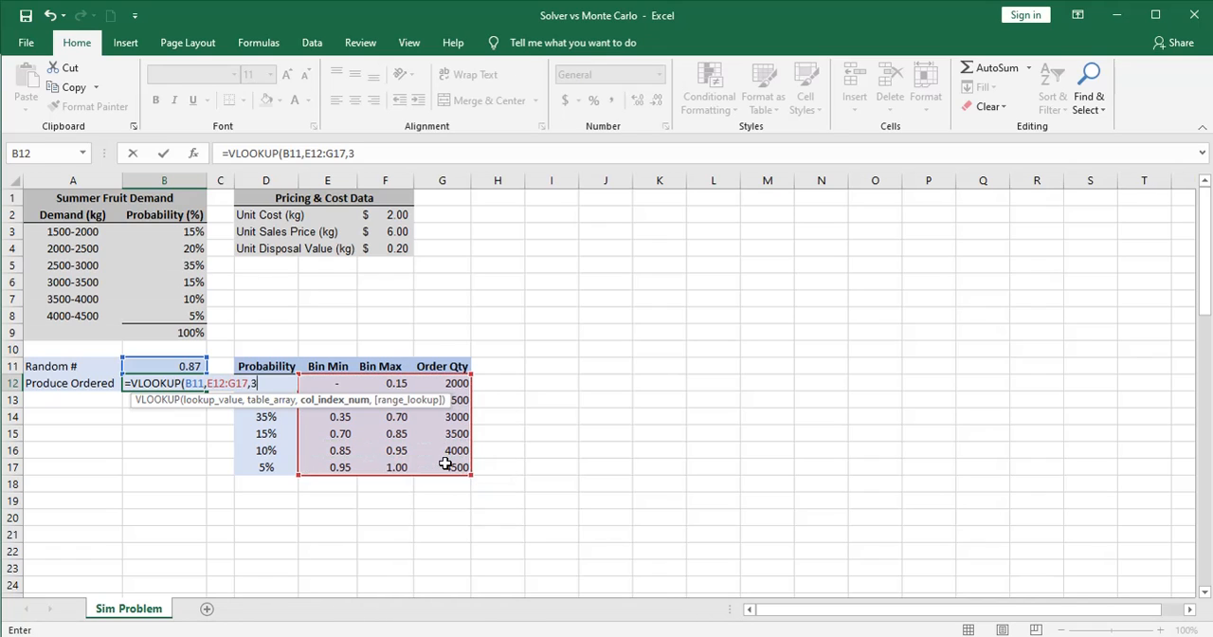
text(,t)
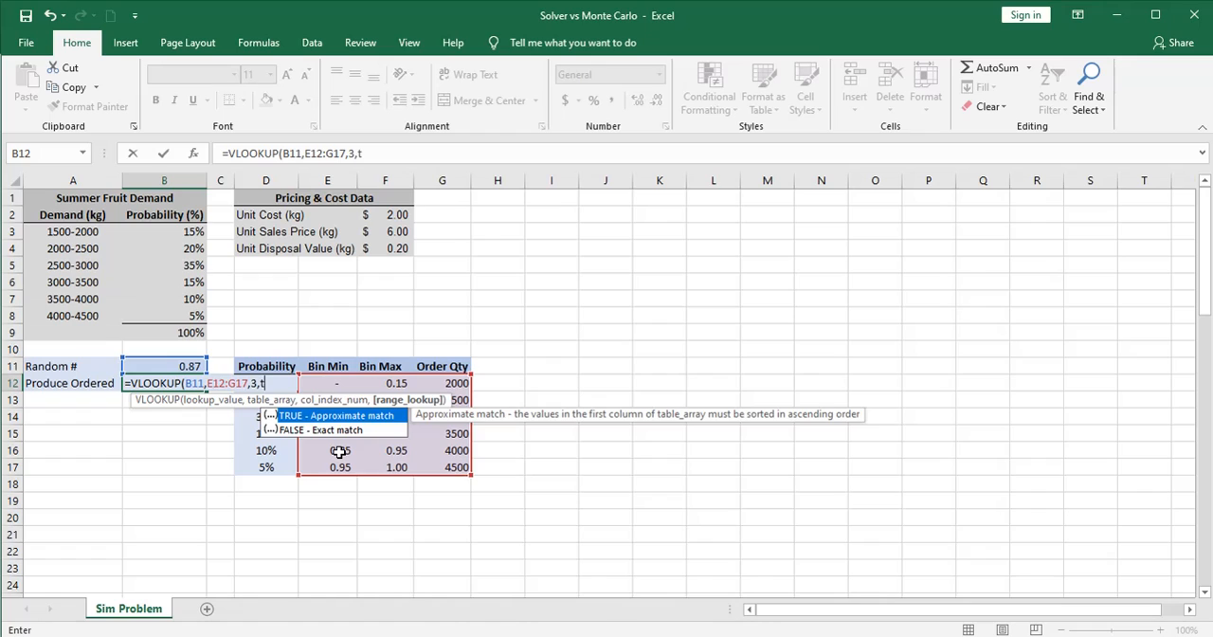
text(ue))
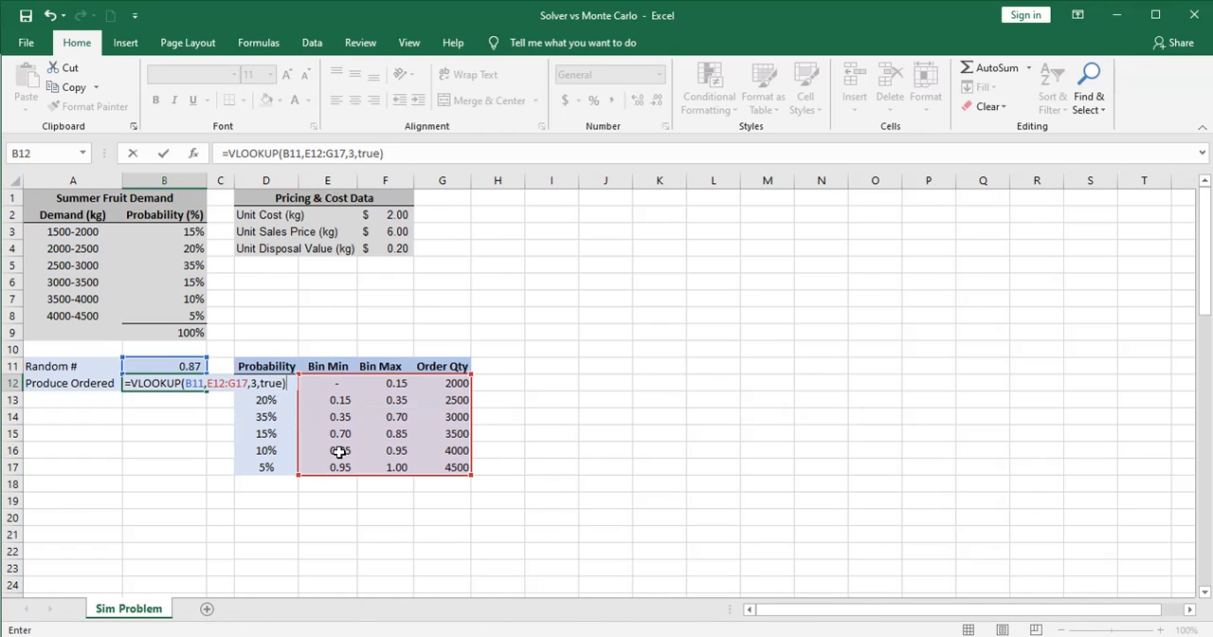
key(Return)
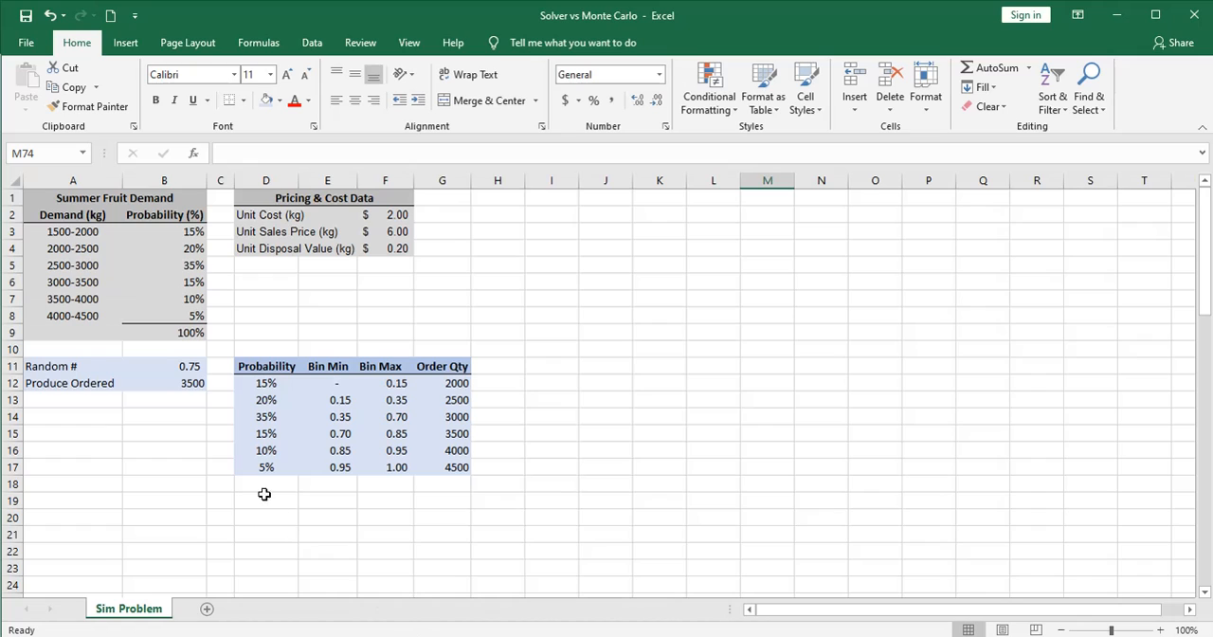
Check the formulas in B11, B12 and B14, recalculating the sheet to test the random numbers and order lookup
click(160, 366)
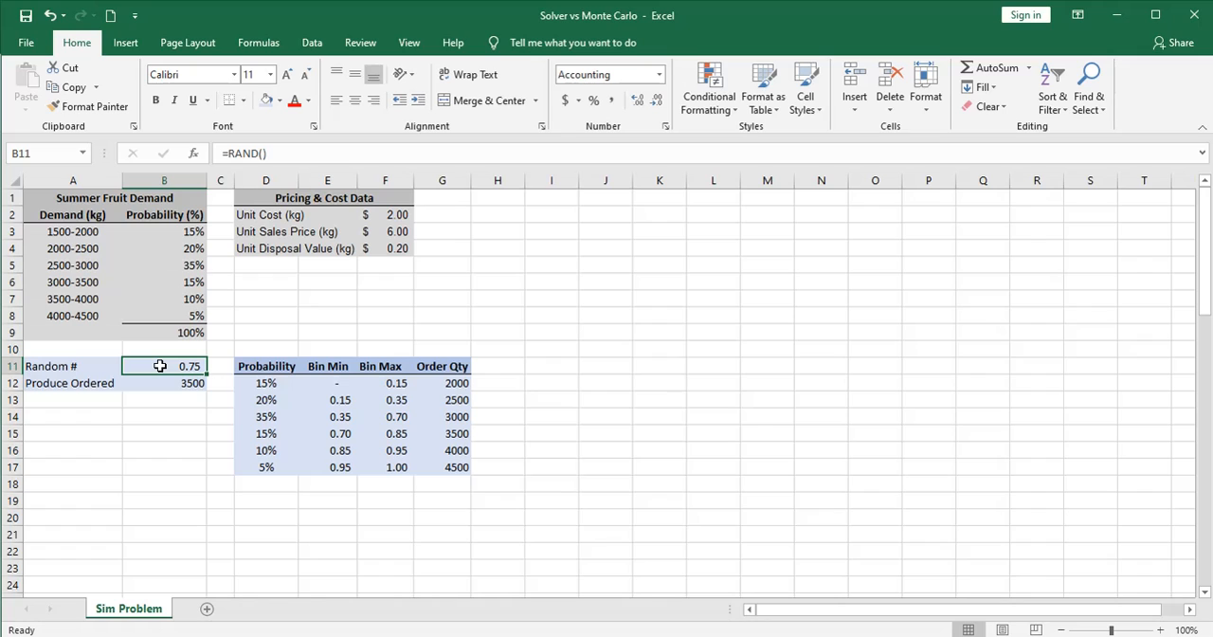
click(172, 383)
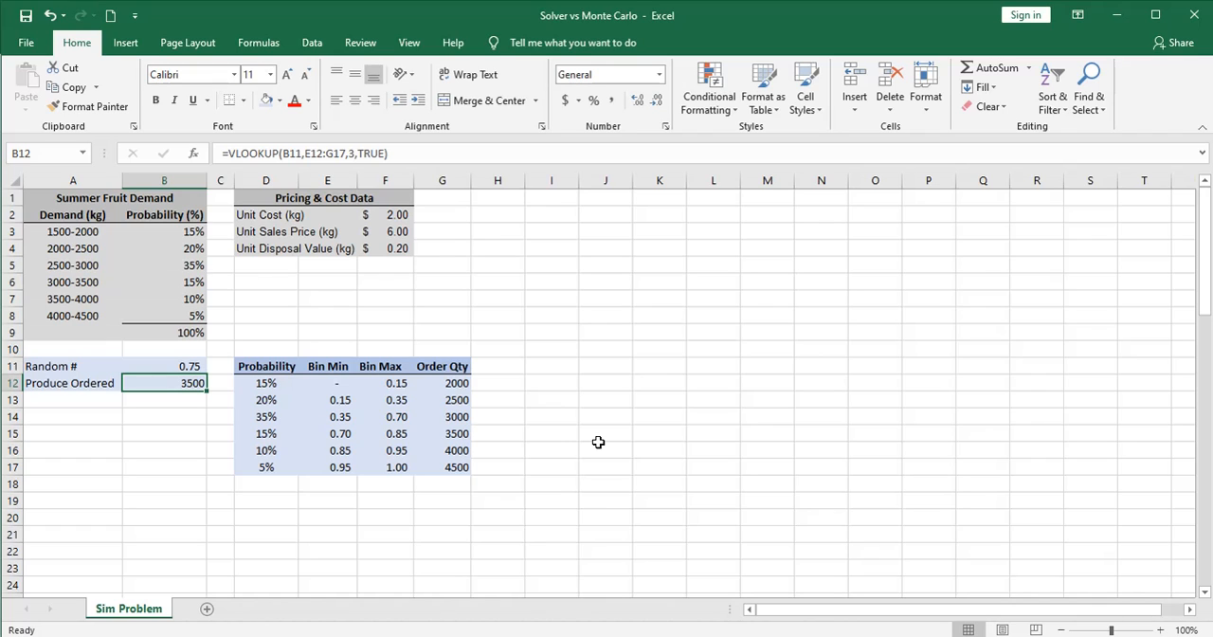
key(F9)
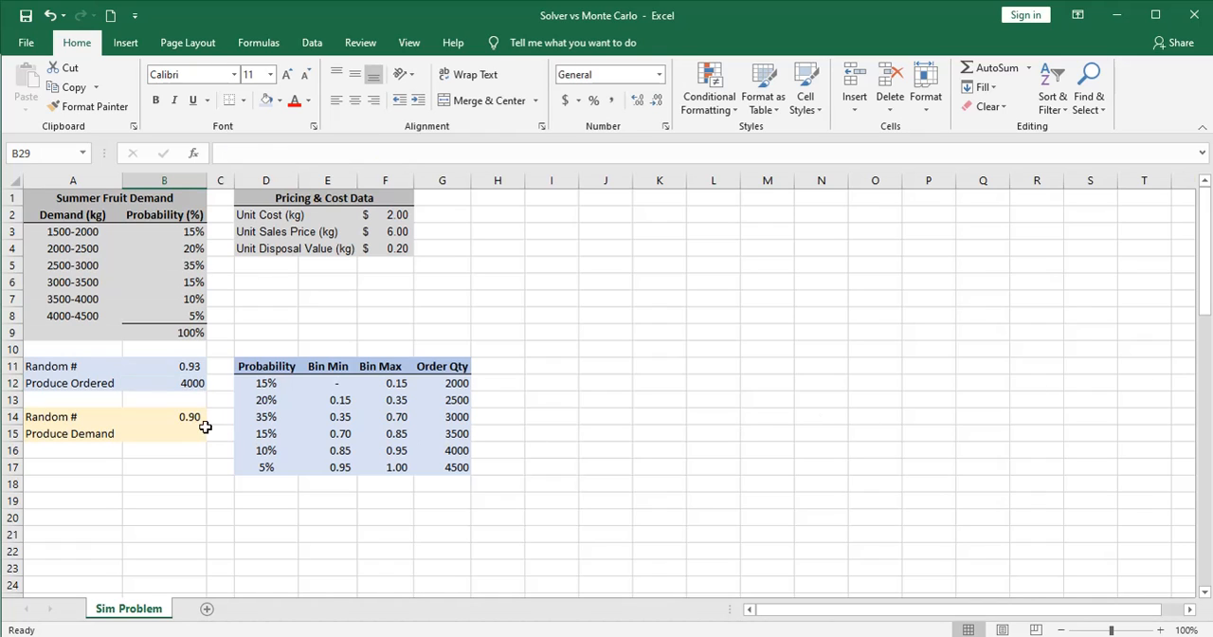
click(190, 417)
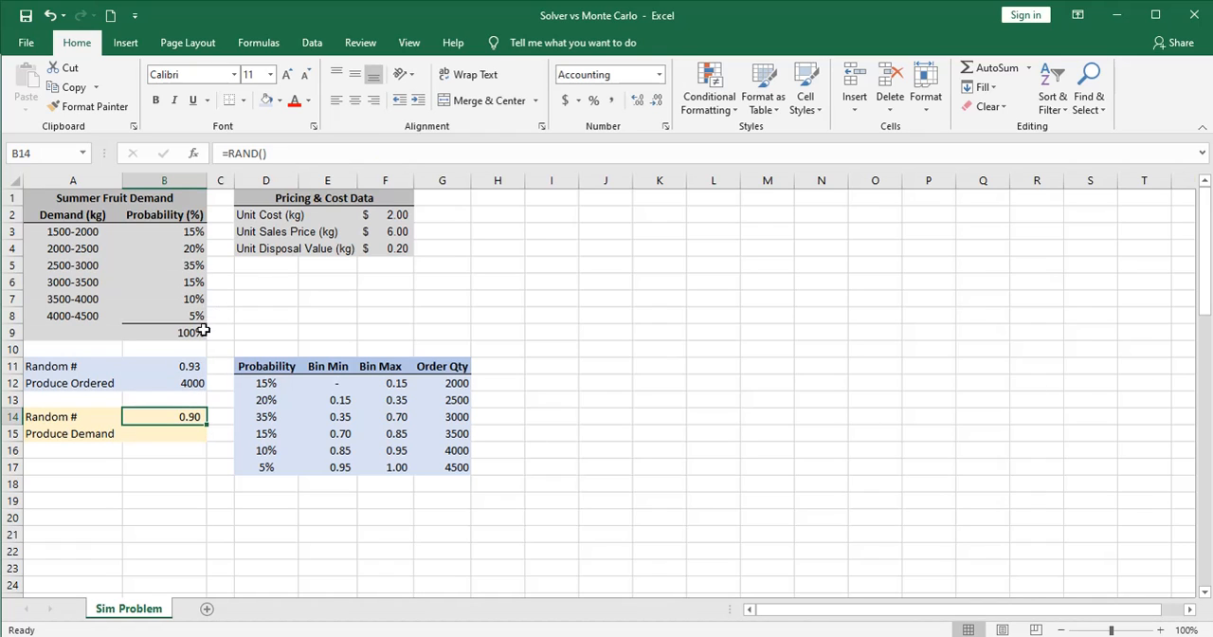
key(F9)
key(F9)
key(F9)
key(F9)
Examine the lowest and highest demand ranges in A3 and A8 as the basis for the Produce Demand cell
click(173, 431)
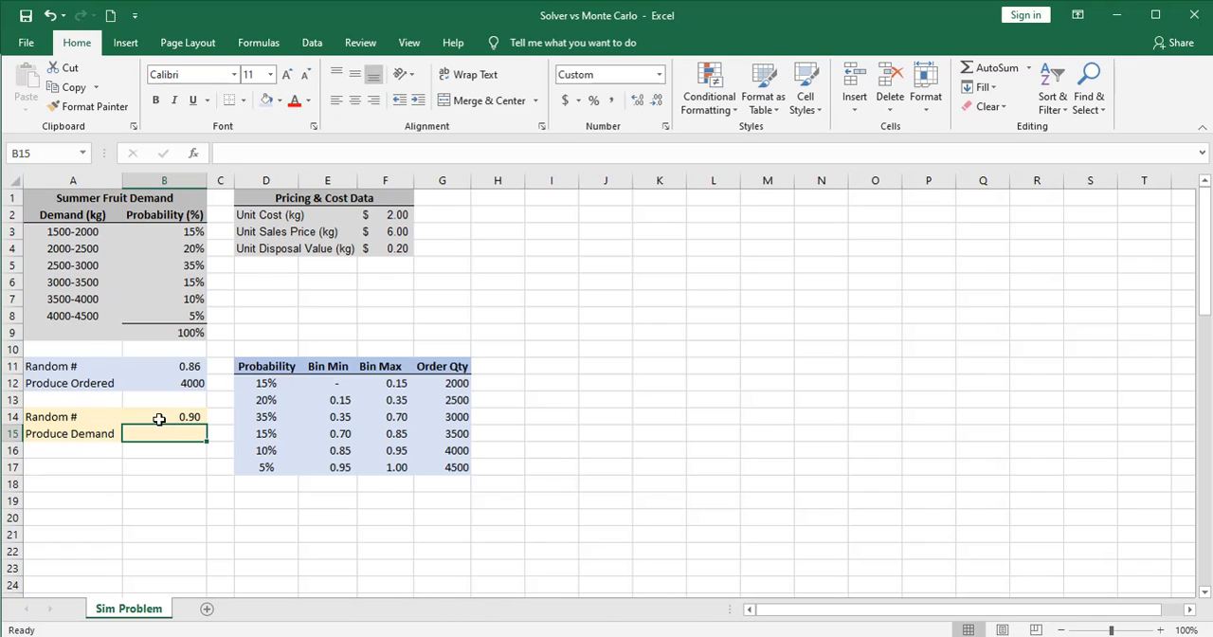
click(35, 232)
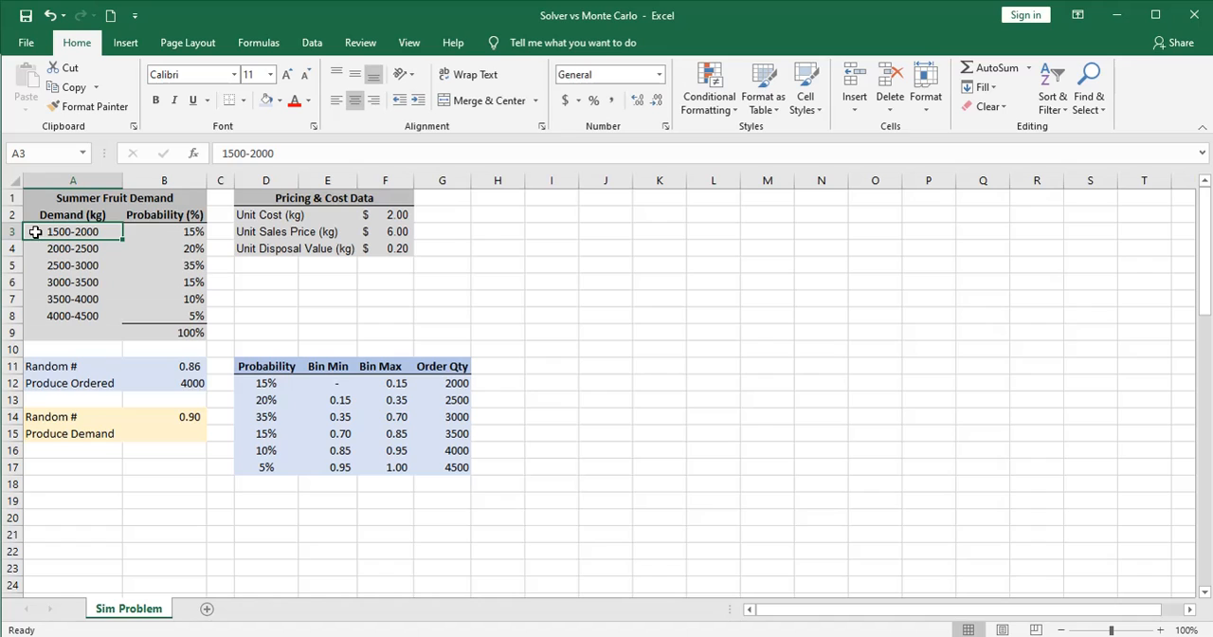
click(58, 315)
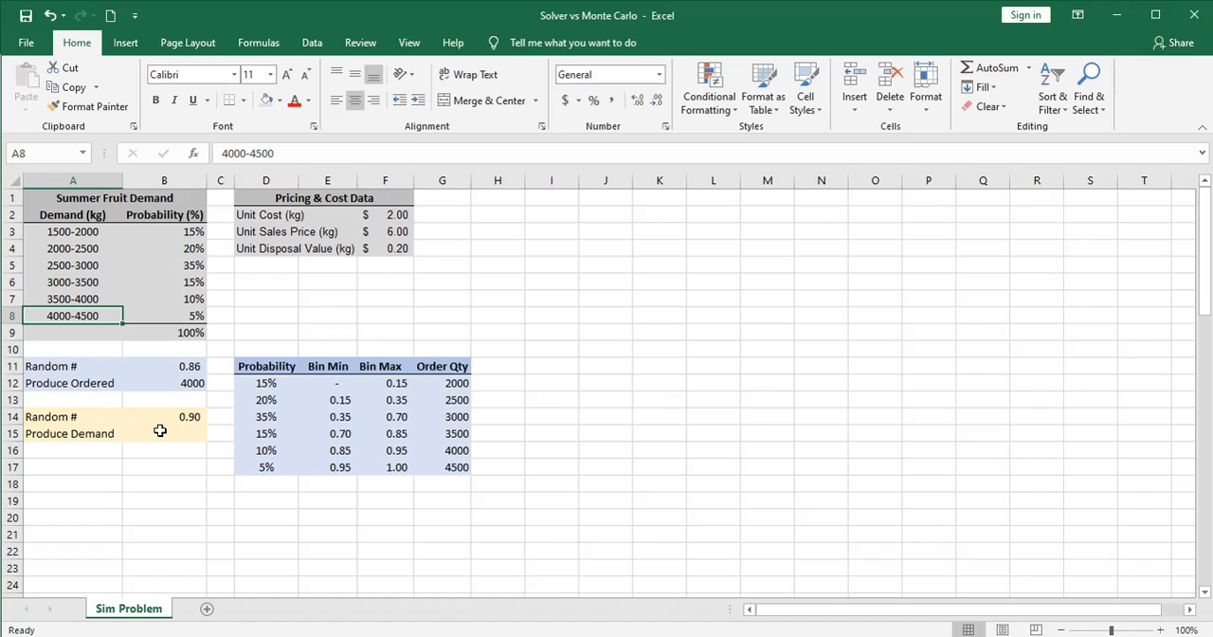
click(178, 433)
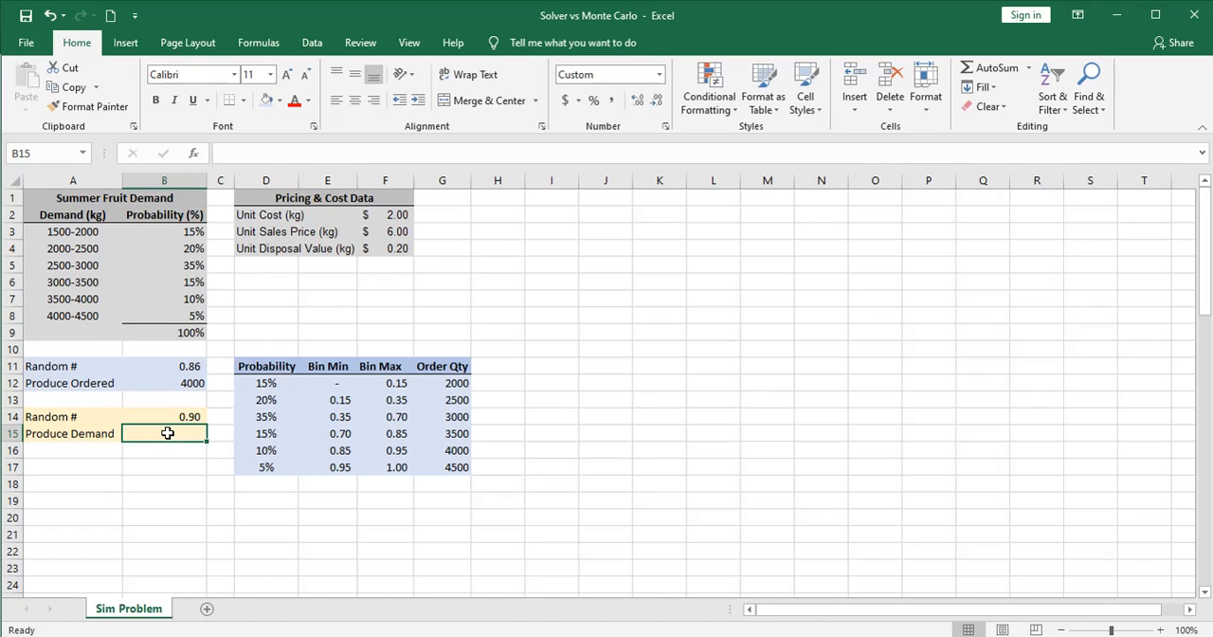
Rename the Produce Demand label in A15 as Produce Sold
click(75, 435)
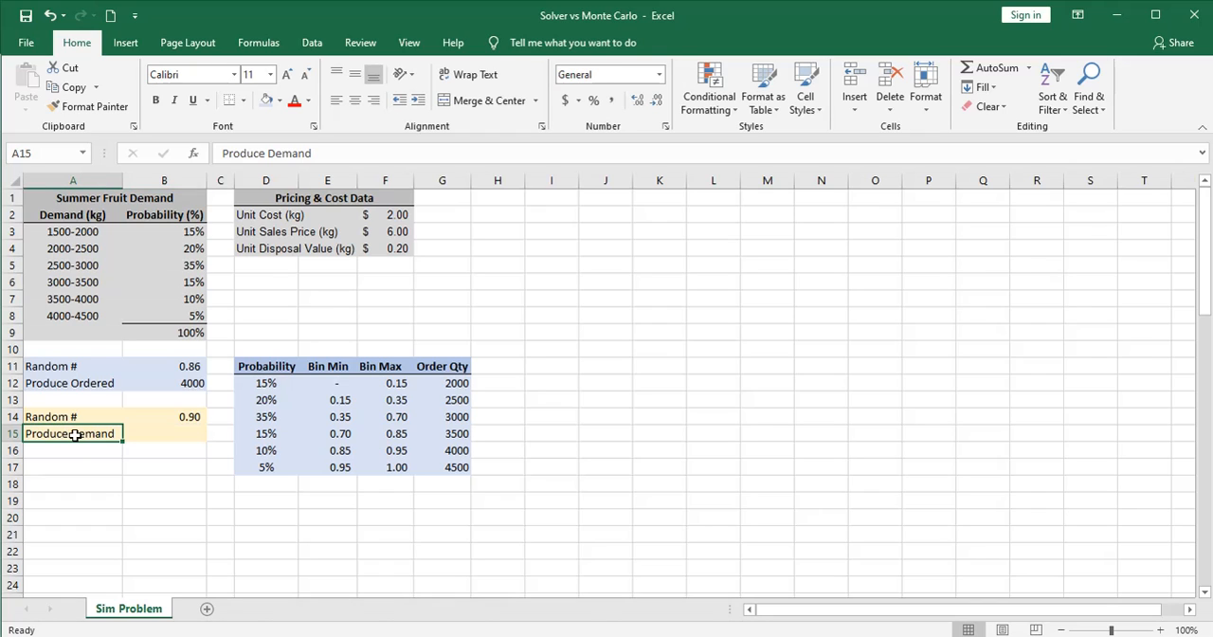
drag(313, 153, 269, 153)
text(S)
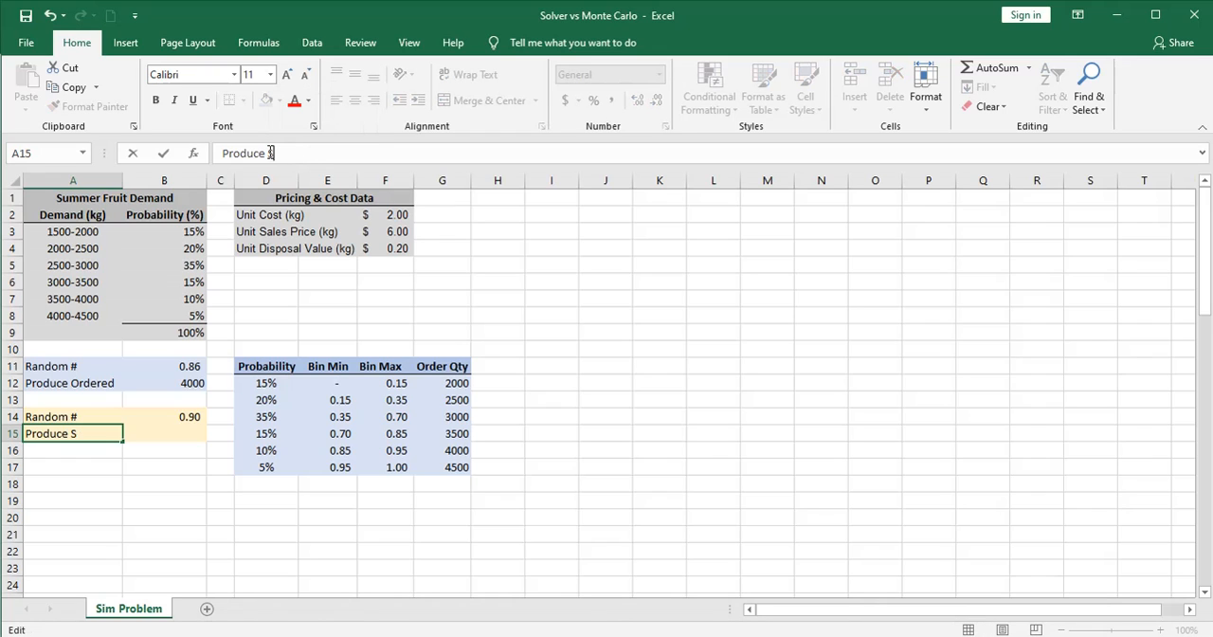
text(old)
key(Return)
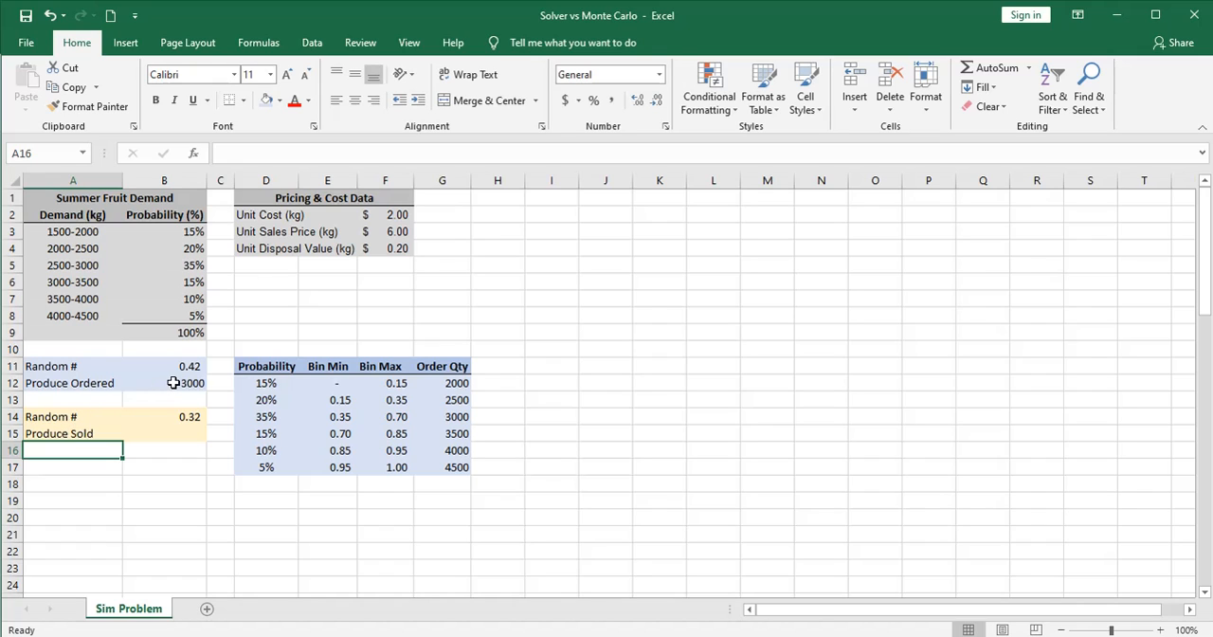
Calculate Produce Sold in B15 with =IF((1500+B14*3000)>B12,B12,1500+B14*3000)
click(179, 433)
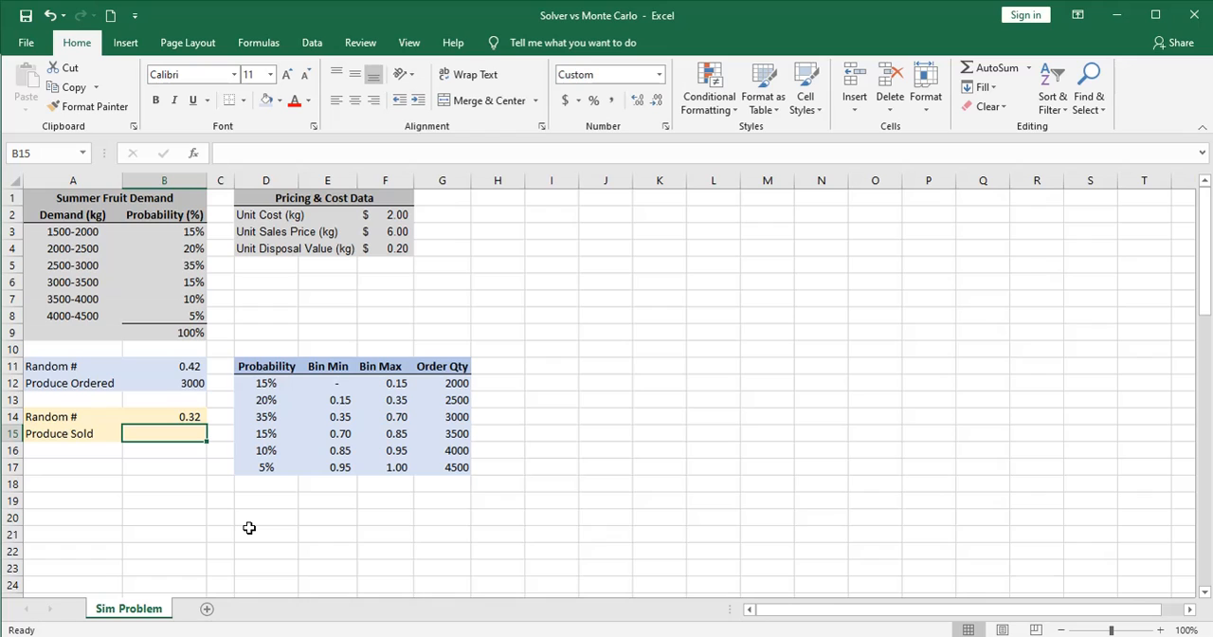
text(=i)
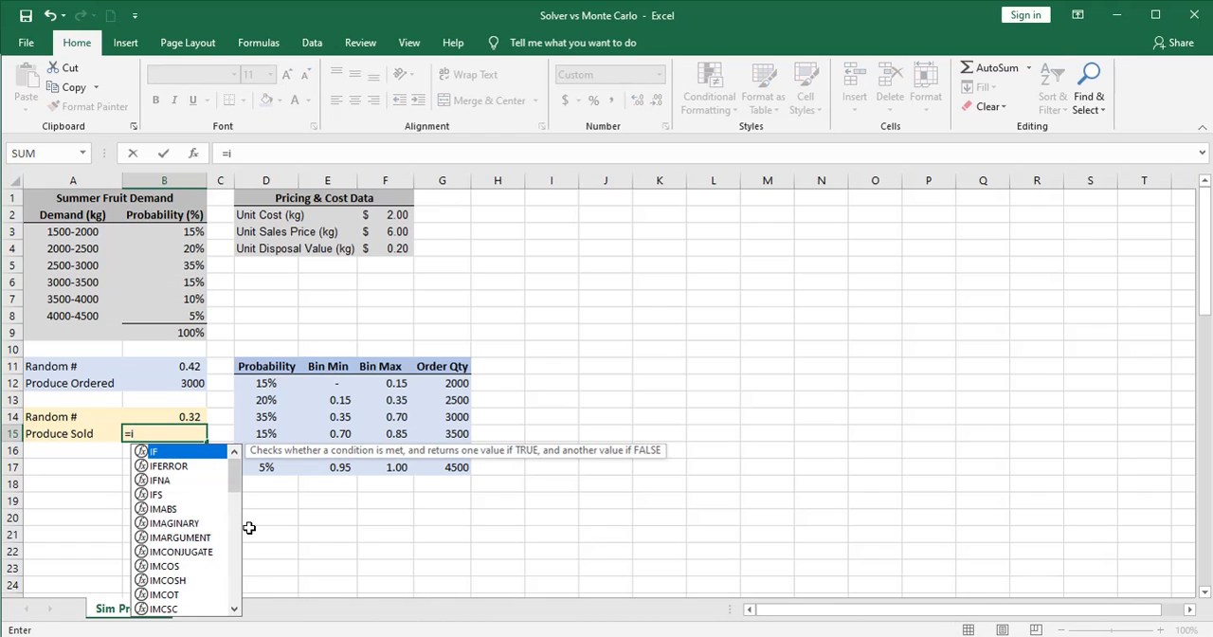
text(f(()
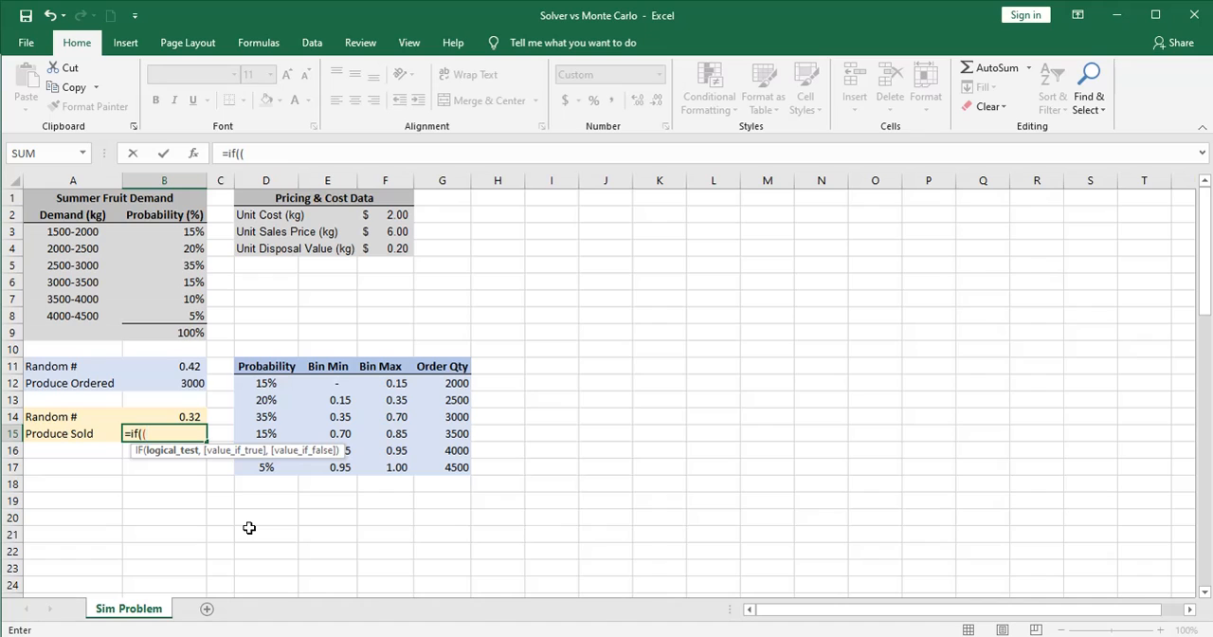
text(1500+)
click(171, 416)
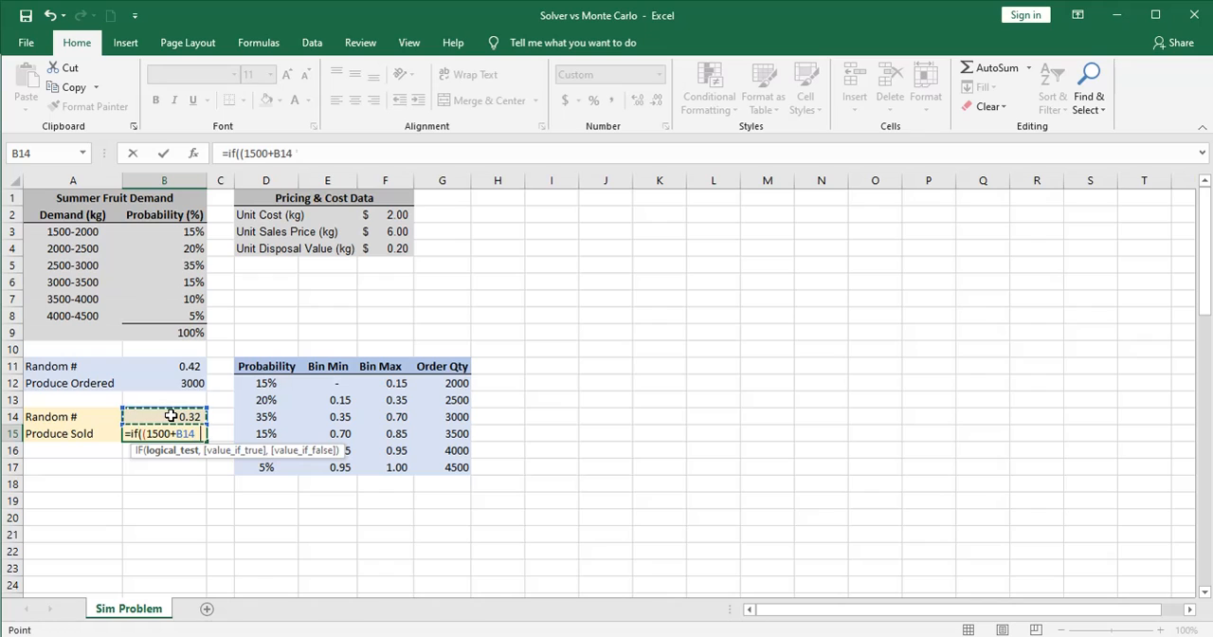
text(*)
text(3000))
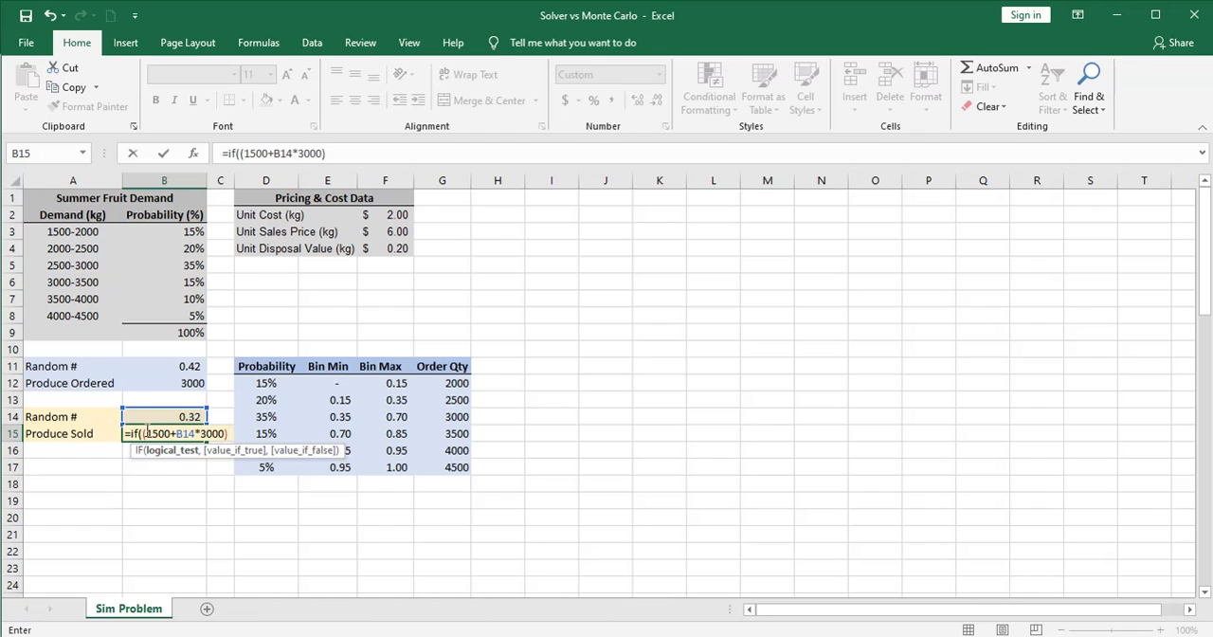
text(>)
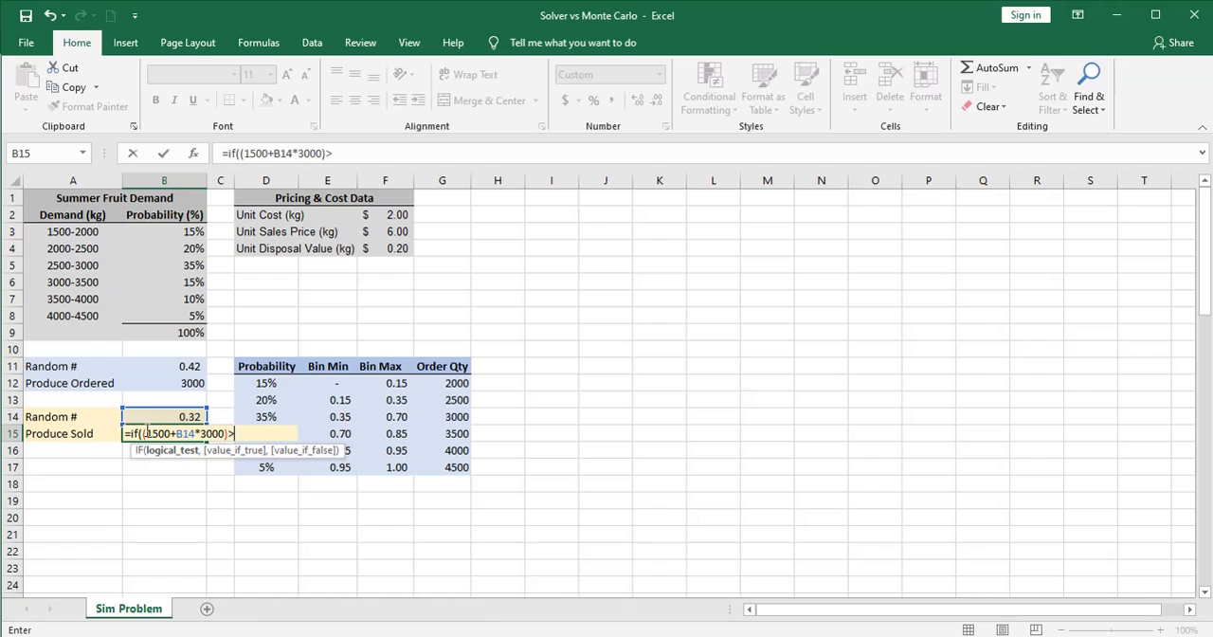
click(185, 384)
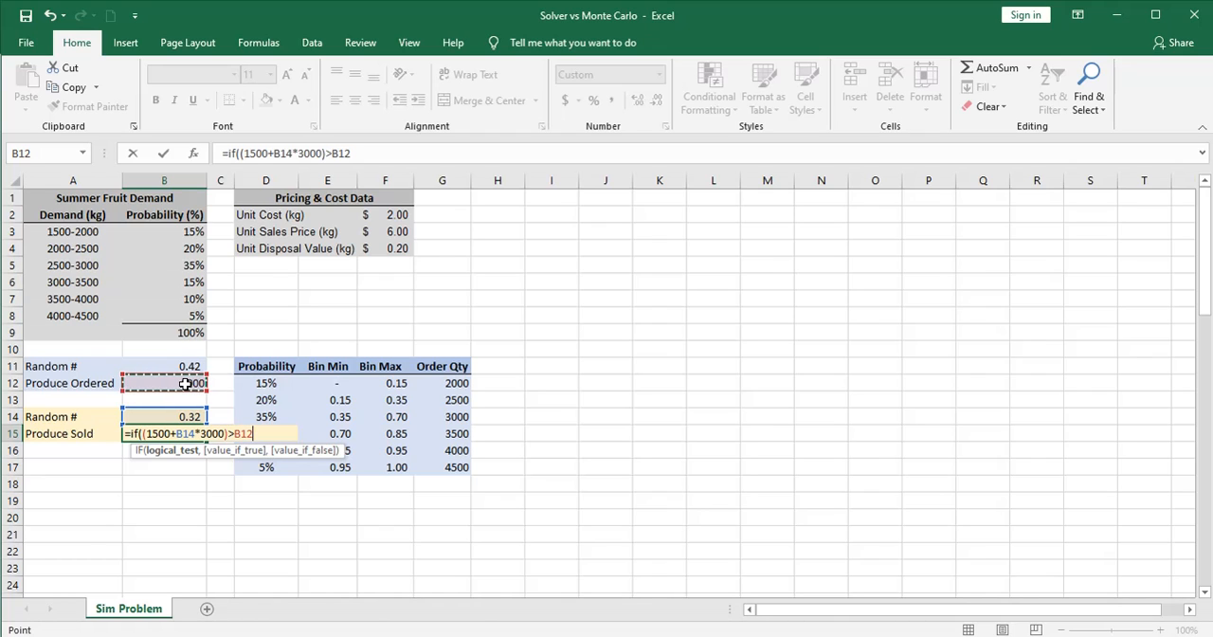
text(,)
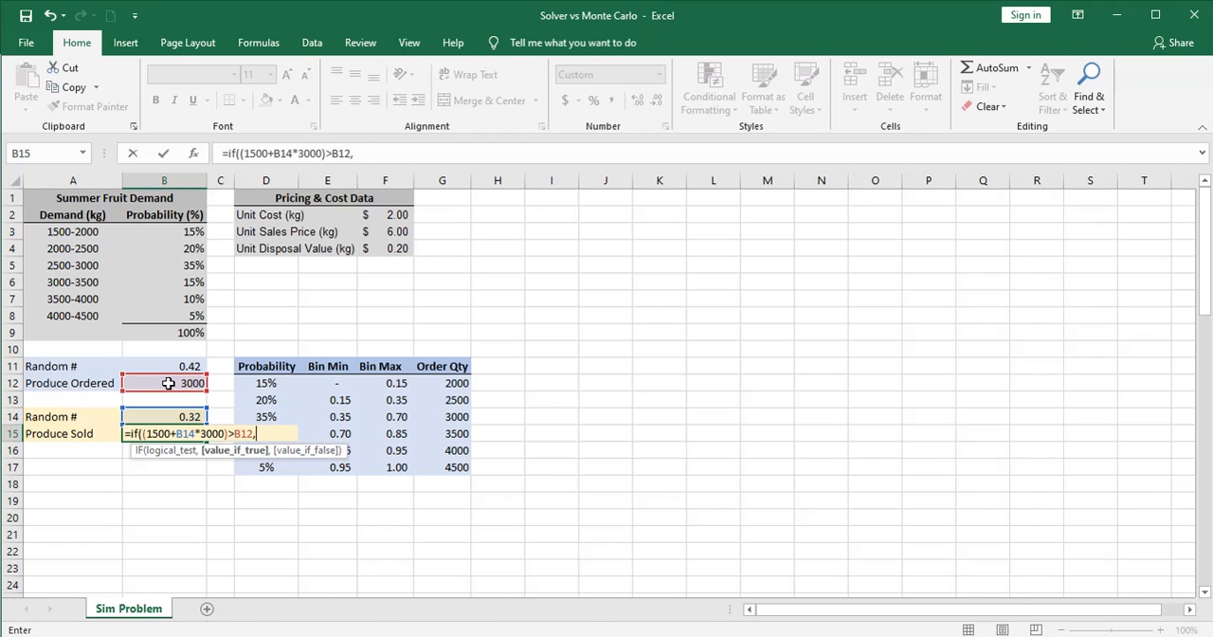
click(167, 383)
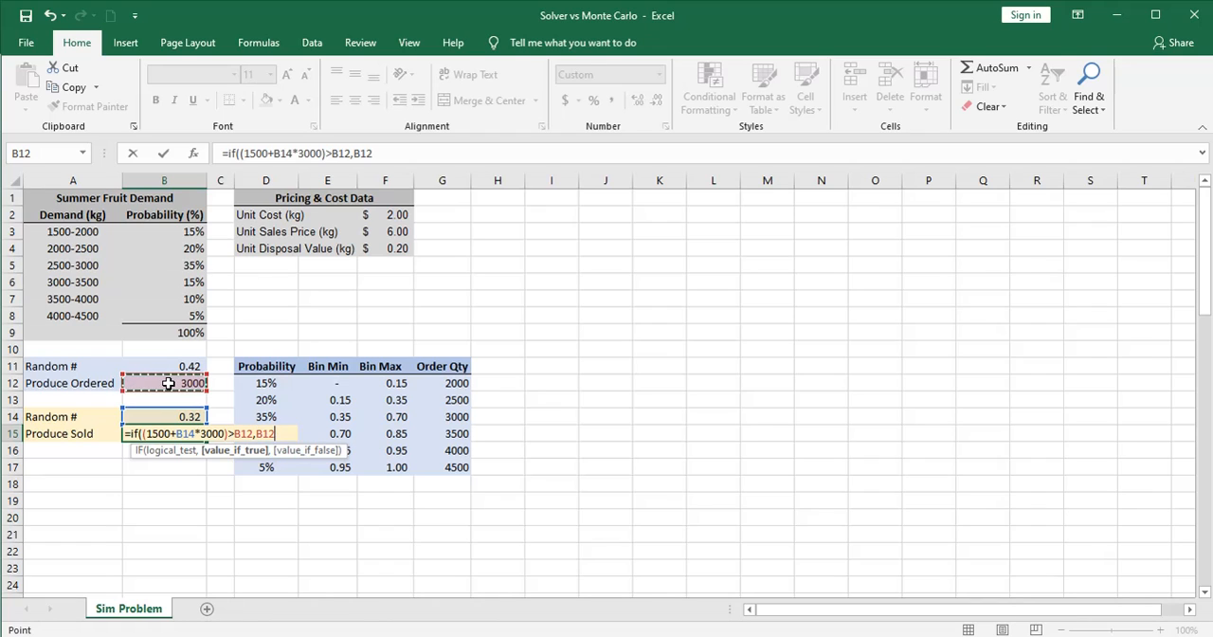
text(,)
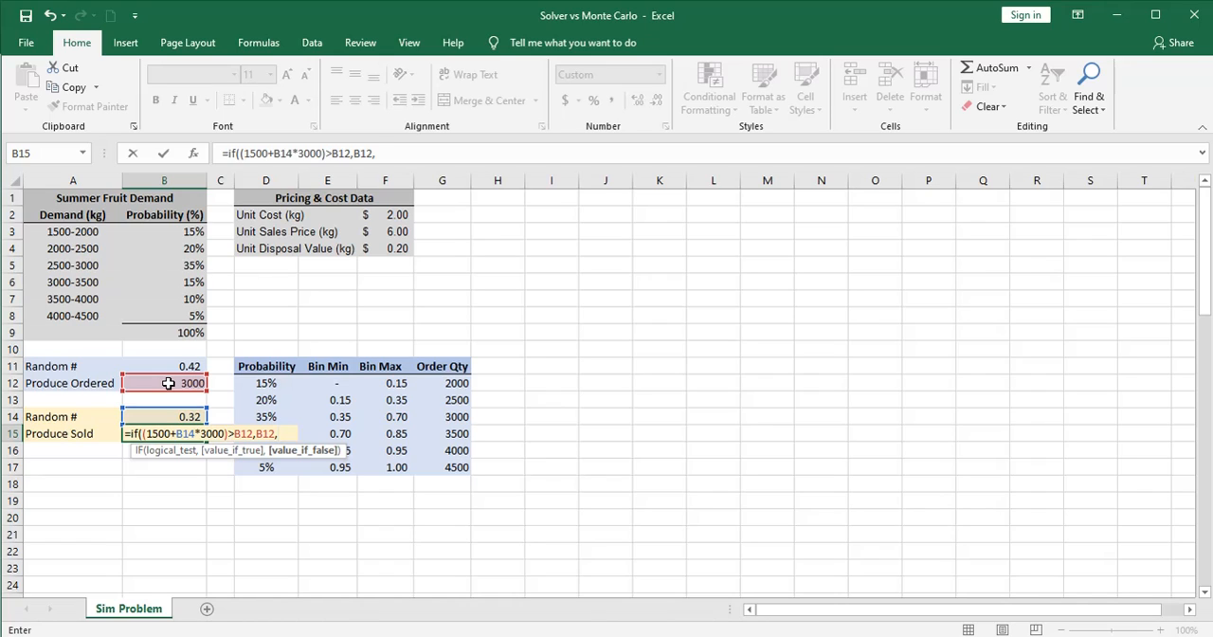
text(1500+)
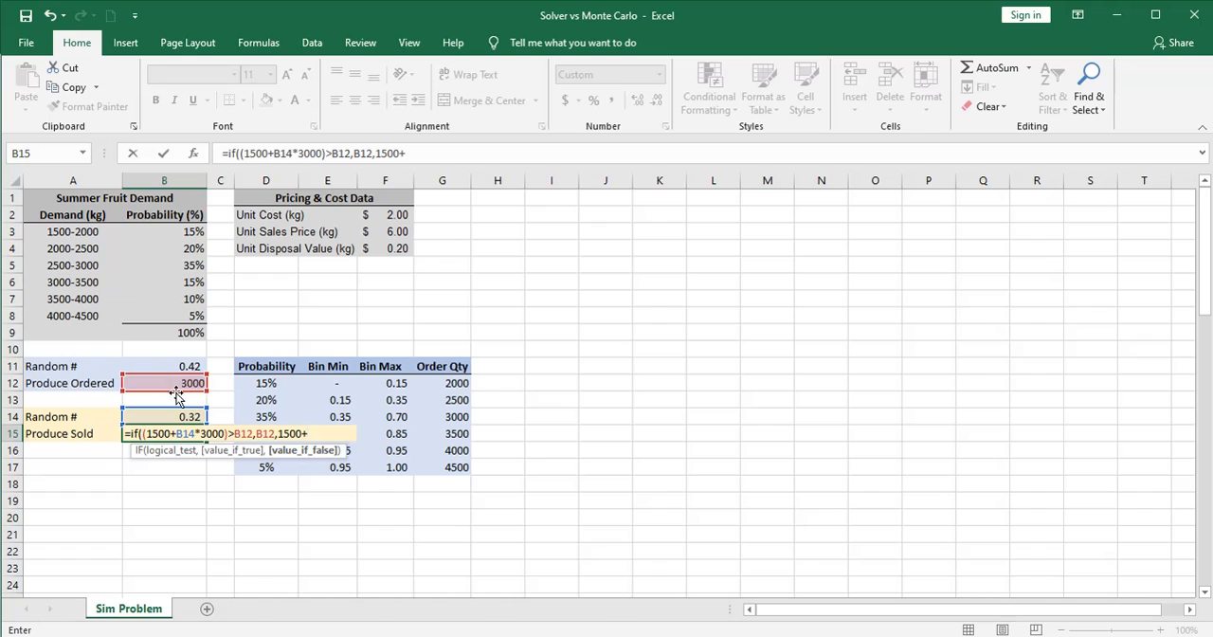
click(178, 416)
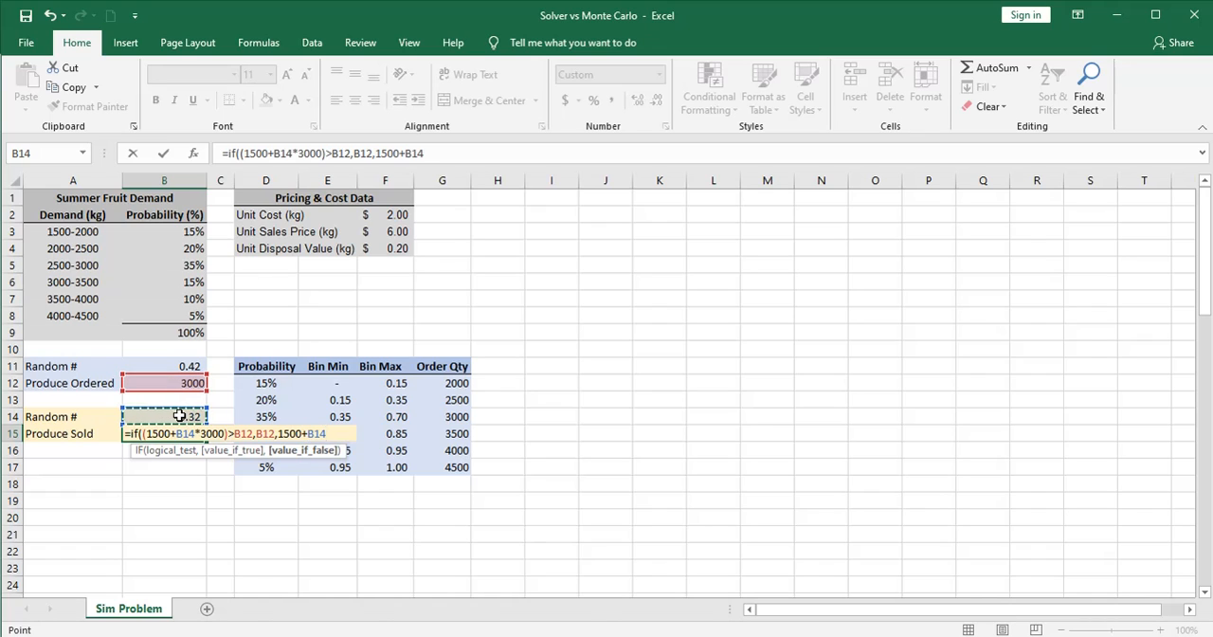
text(*3000)
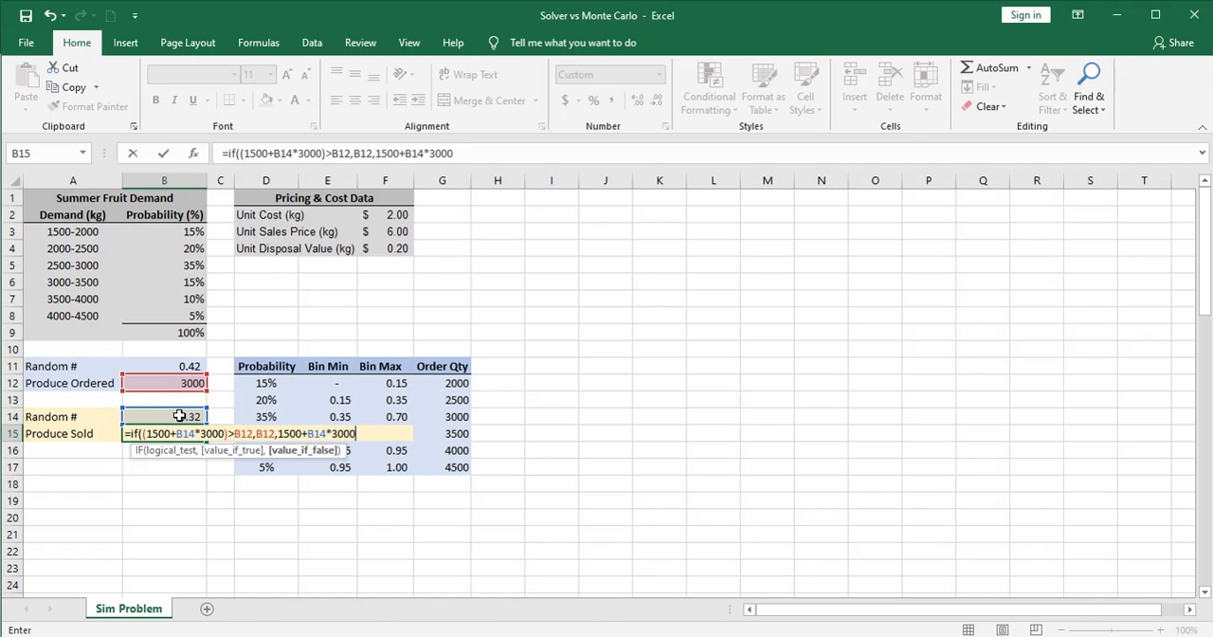
text())
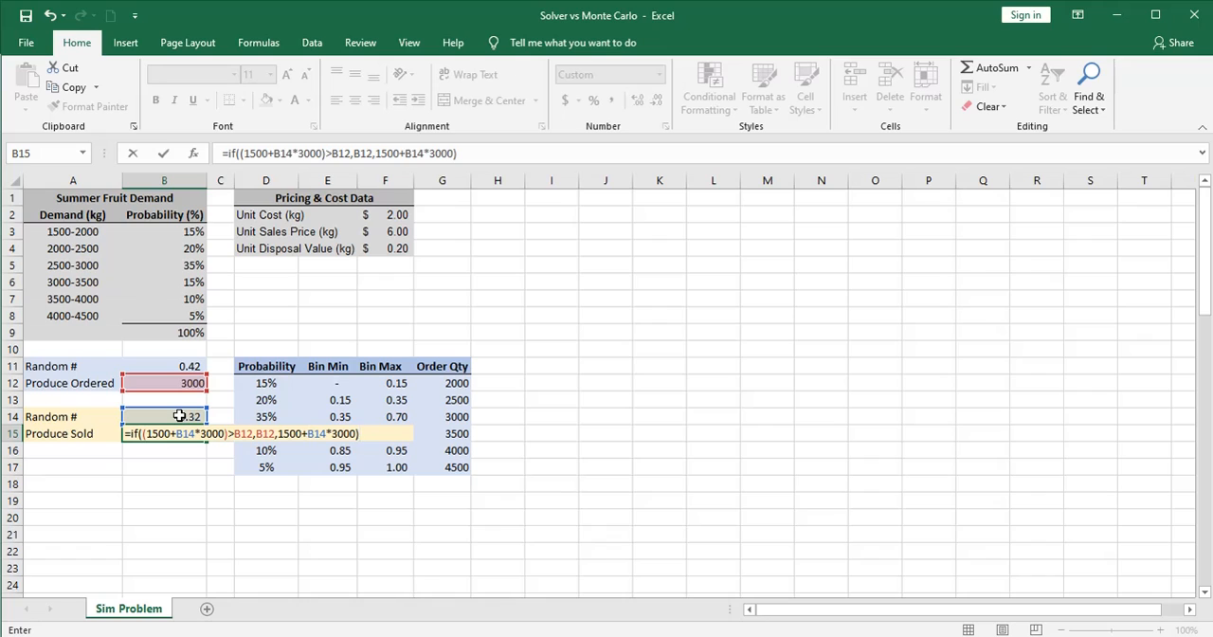
key(Return)
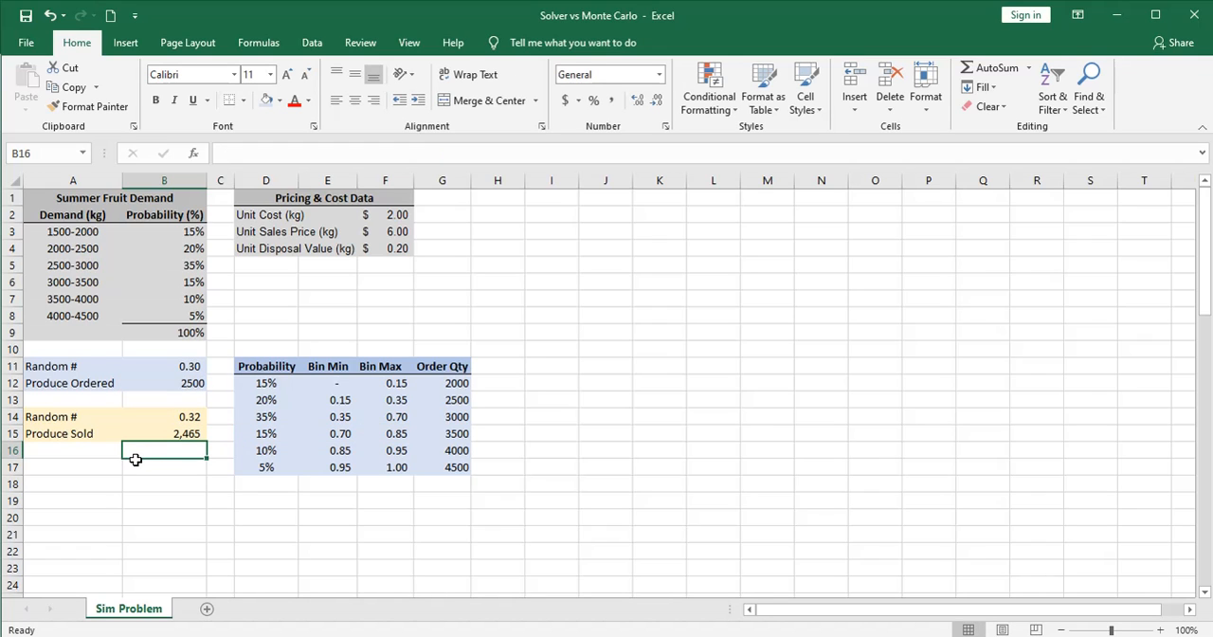
Recalculate the sheet repeatedly to check the Produce Sold formula in B15 against the random number and Produce Ordered quantity
key(F9)
click(178, 434)
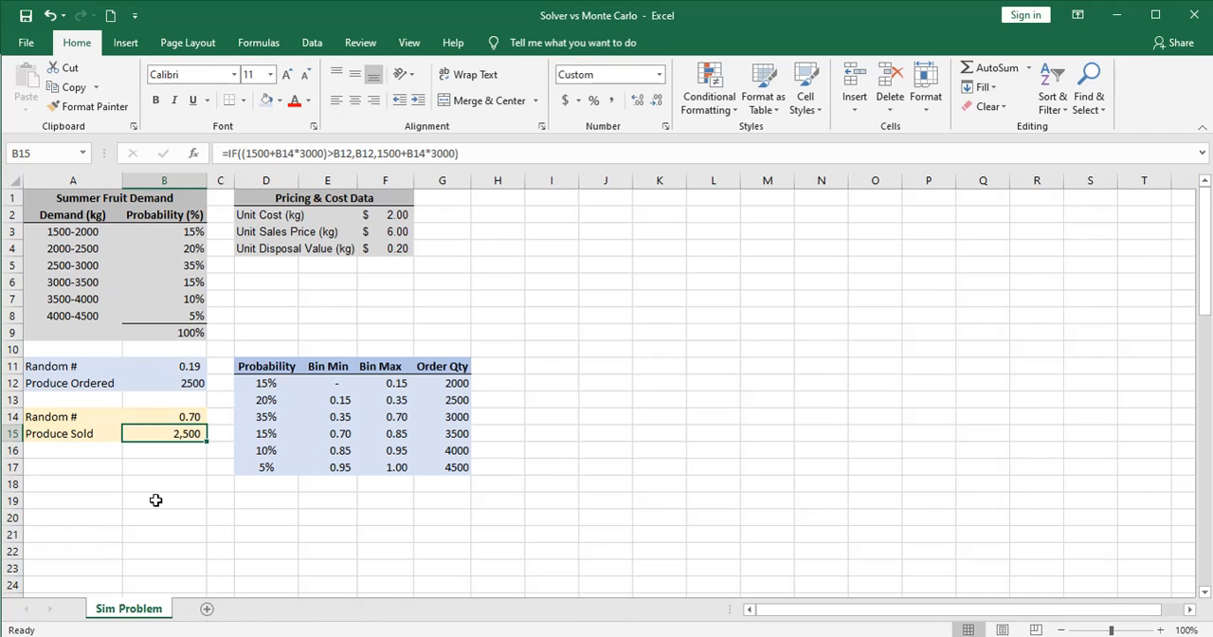
key(F9)
key(F9)
key(F9)
key(F9)
key(F9)
key(F9)
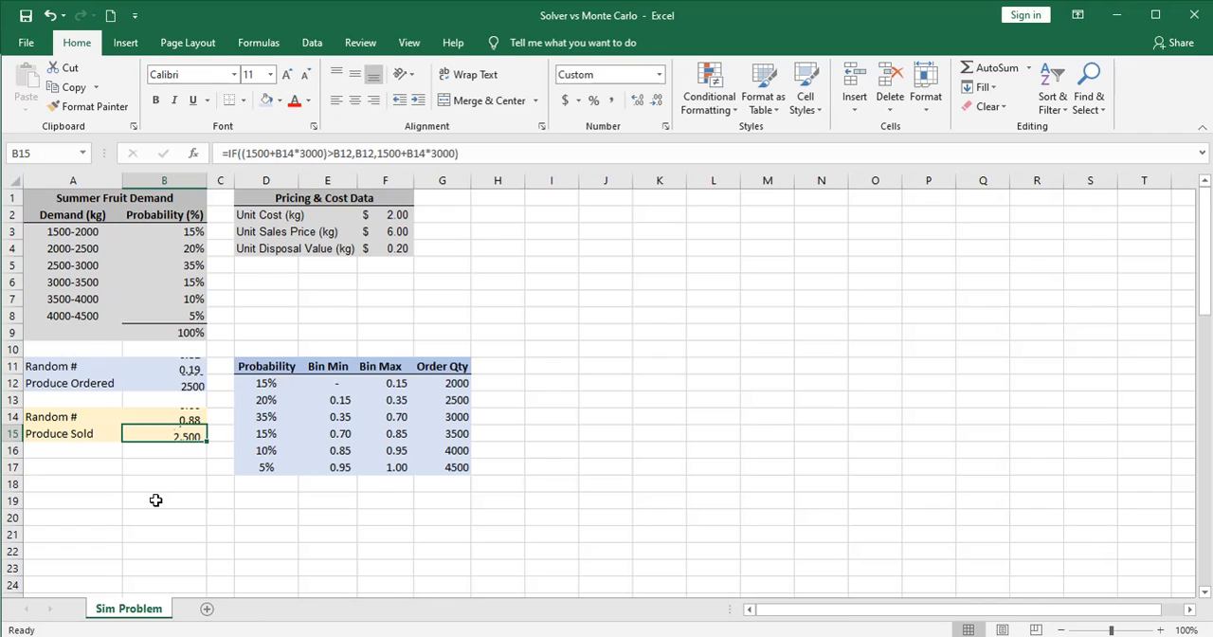
key(F9)
key(F9)
key(F9)
key(F9)
key(F9)
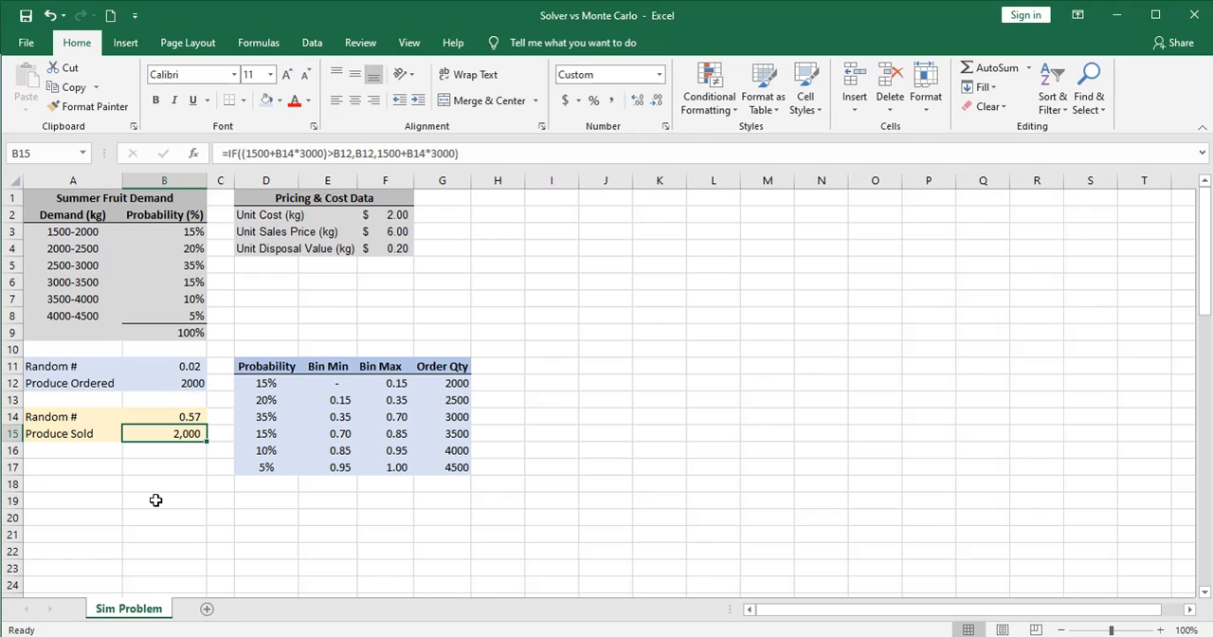
key(F9)
key(F9)
key(F9)
key(F9)
key(F9)
key(F9)
key(F9)
key(F9)
key(F9)
key(F9)
key(F9)
key(F9)
Calculate Sales Revenue in B17 as Produce Sold times the unit sales price, with =B15*F3
click(219, 468)
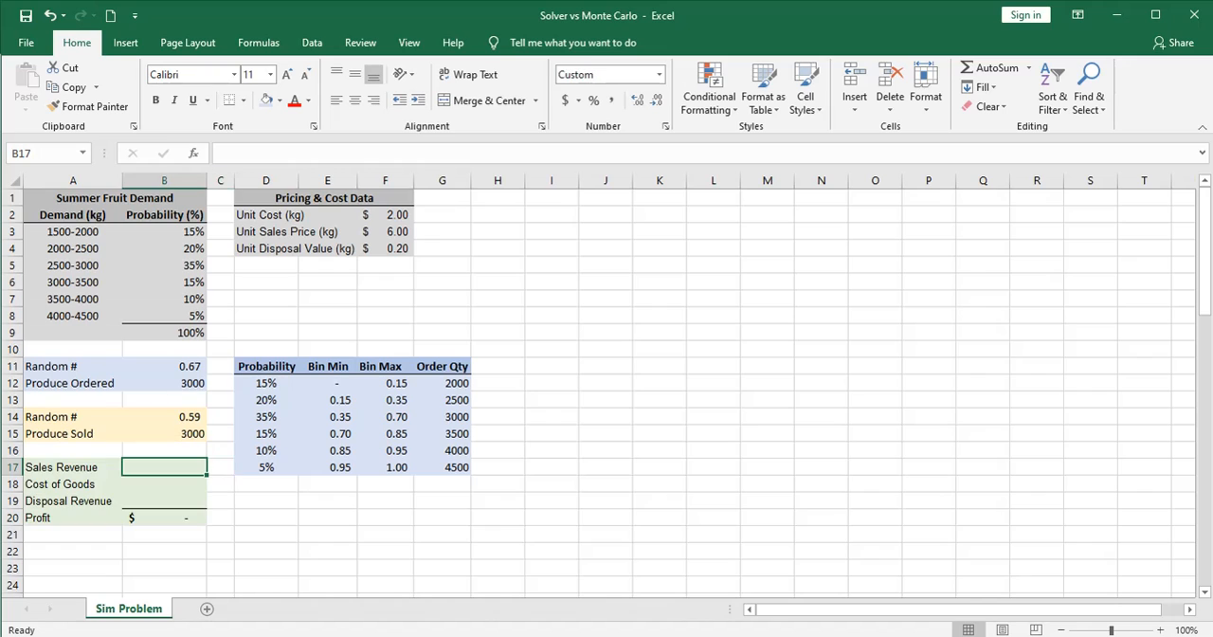
text(=)
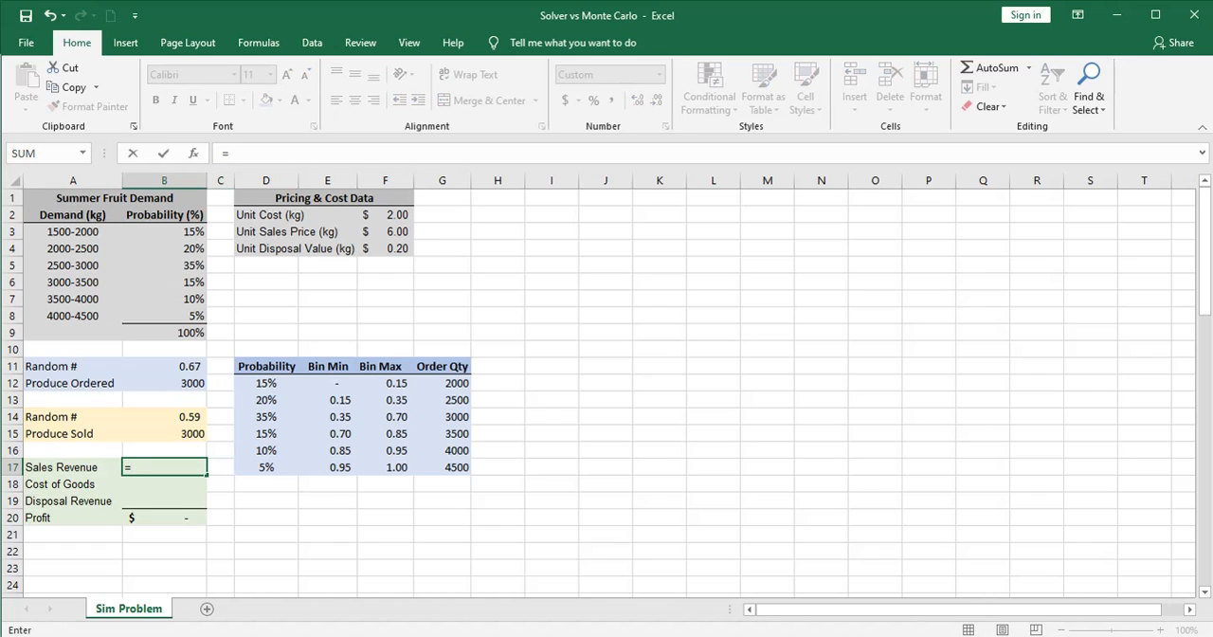
click(203, 433)
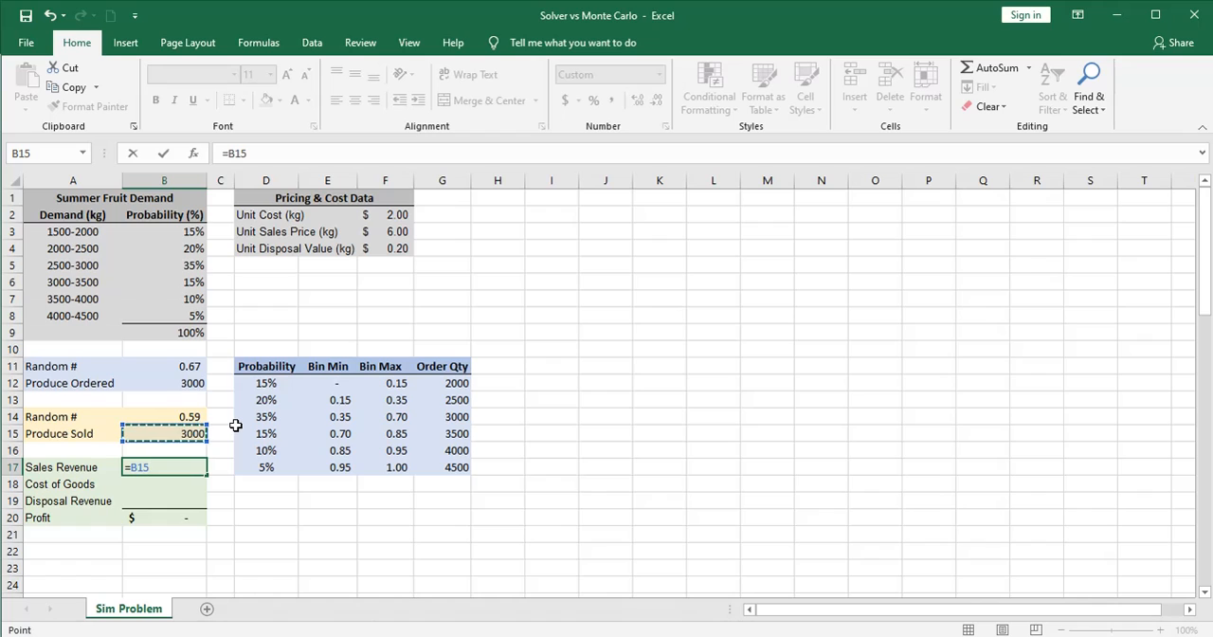
text(*)
click(399, 232)
key(Return)
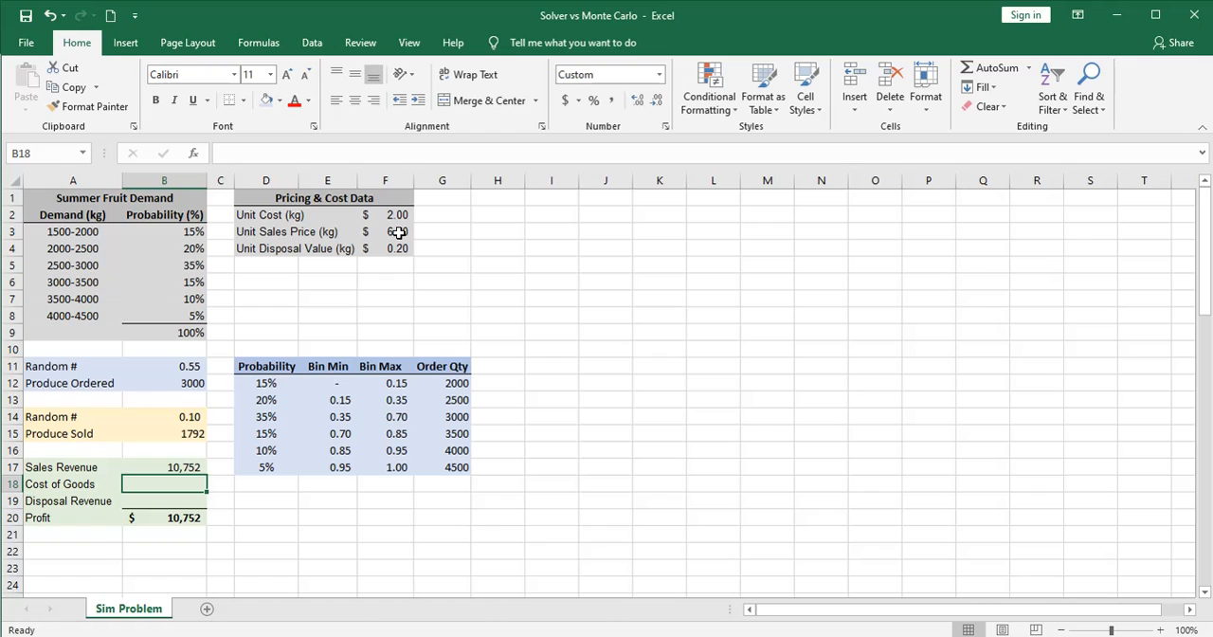
Calculate Cost of Goods in B18 as Produce Ordered times the unit cost, with =B12*F2
text(=)
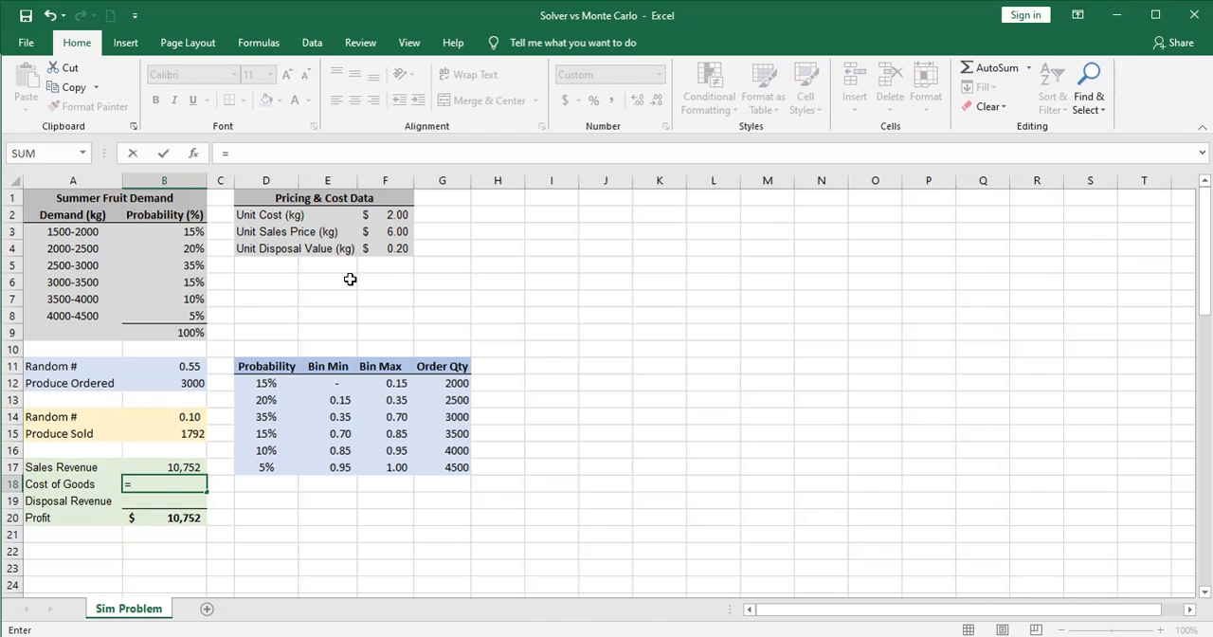
click(197, 383)
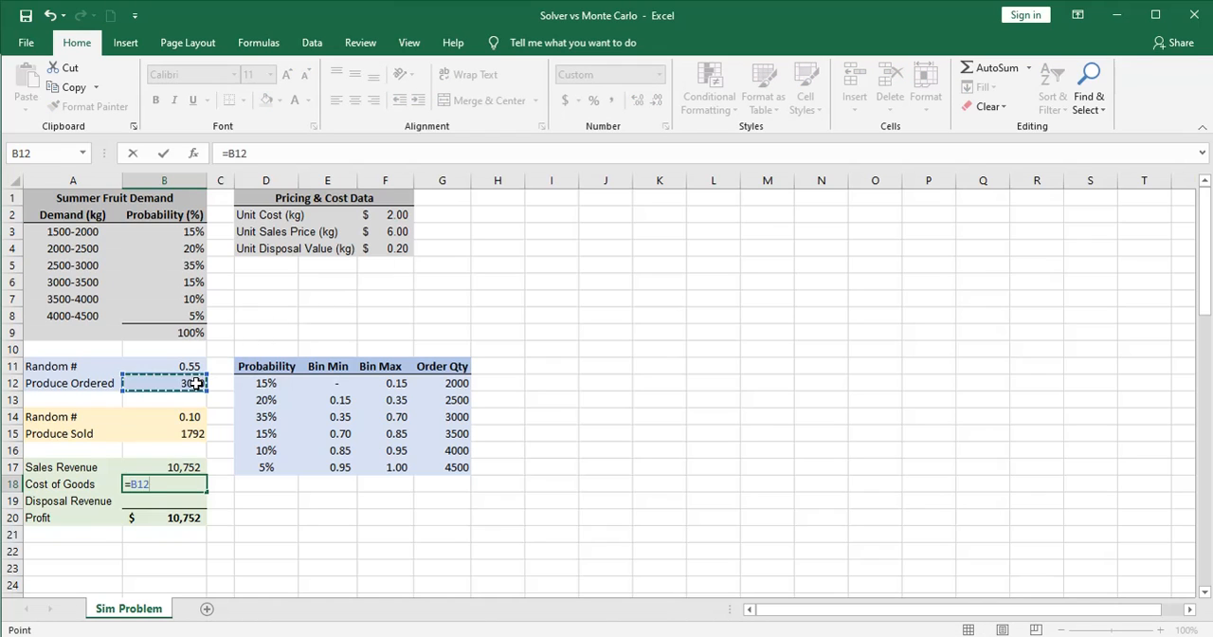
text(*)
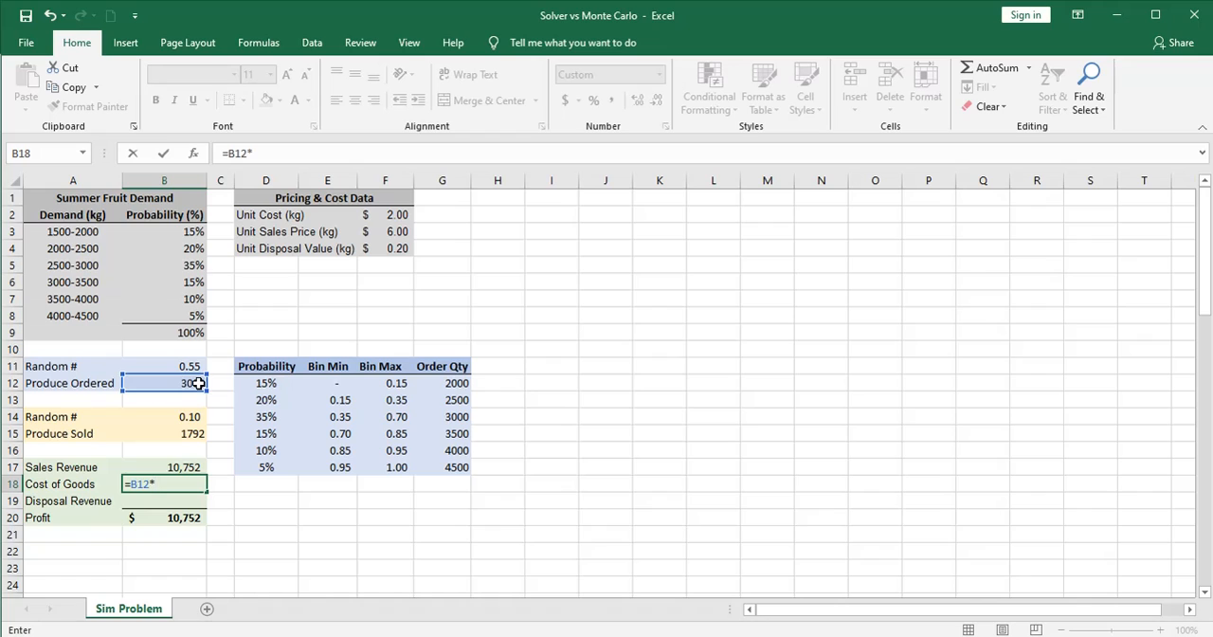
click(388, 214)
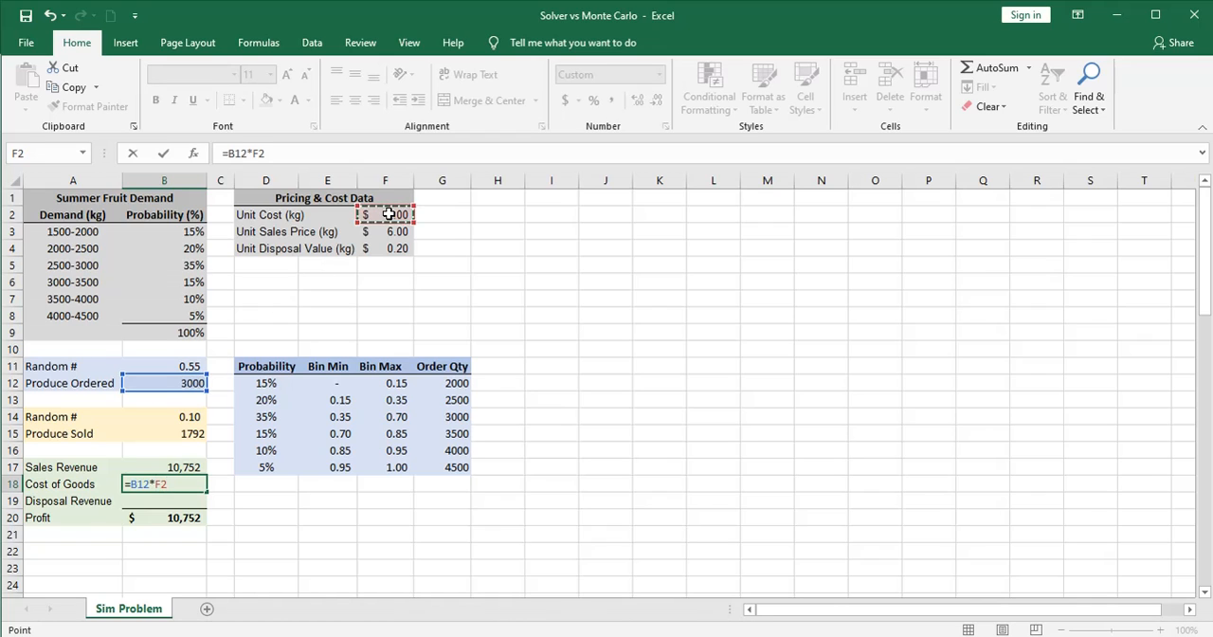
key(Return)
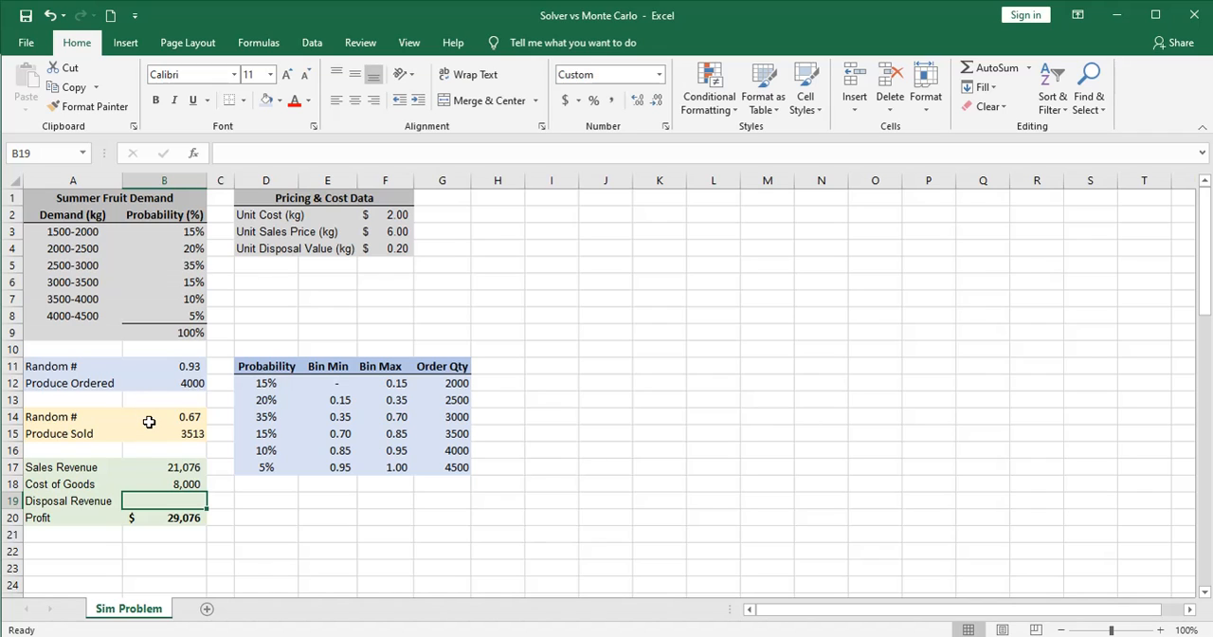
Calculate Disposal Revenue in B19 from the unsold produce and unit disposal value, with =IF(B12>B15,(B12-B15)*F4,0)
text(=if)
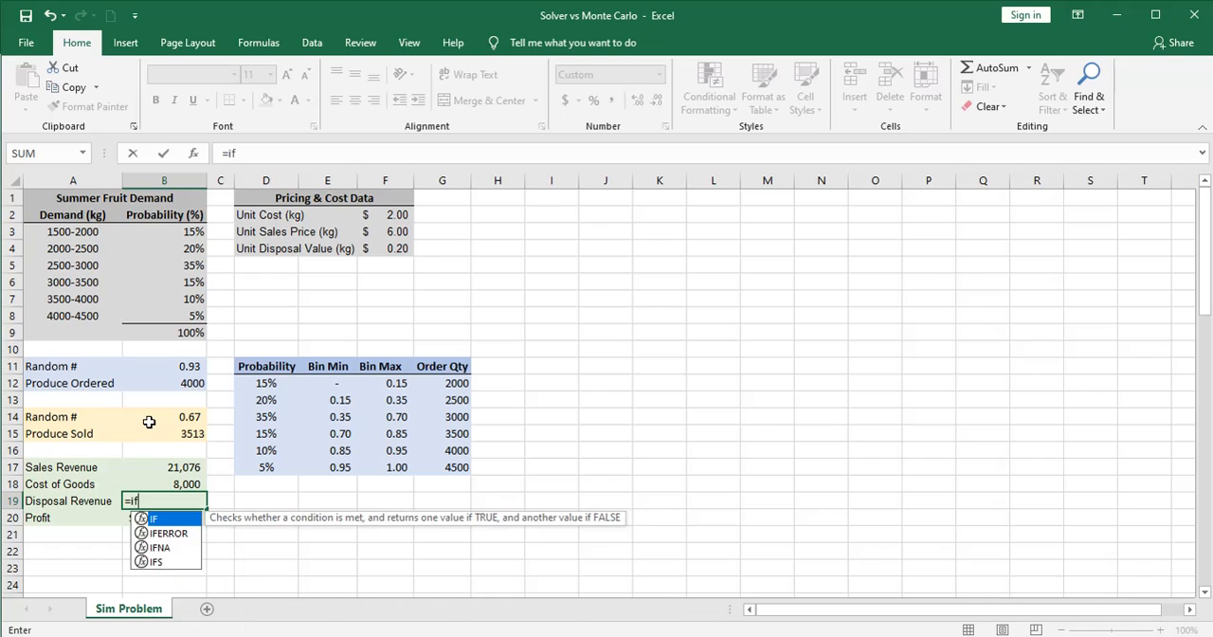
text(()
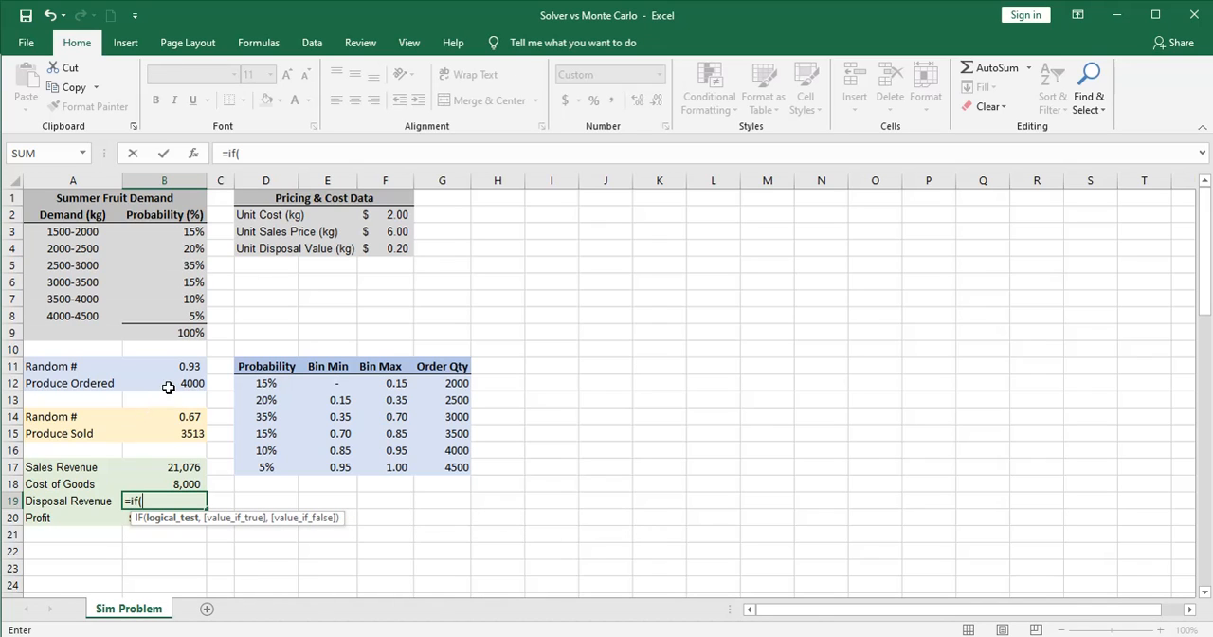
click(168, 383)
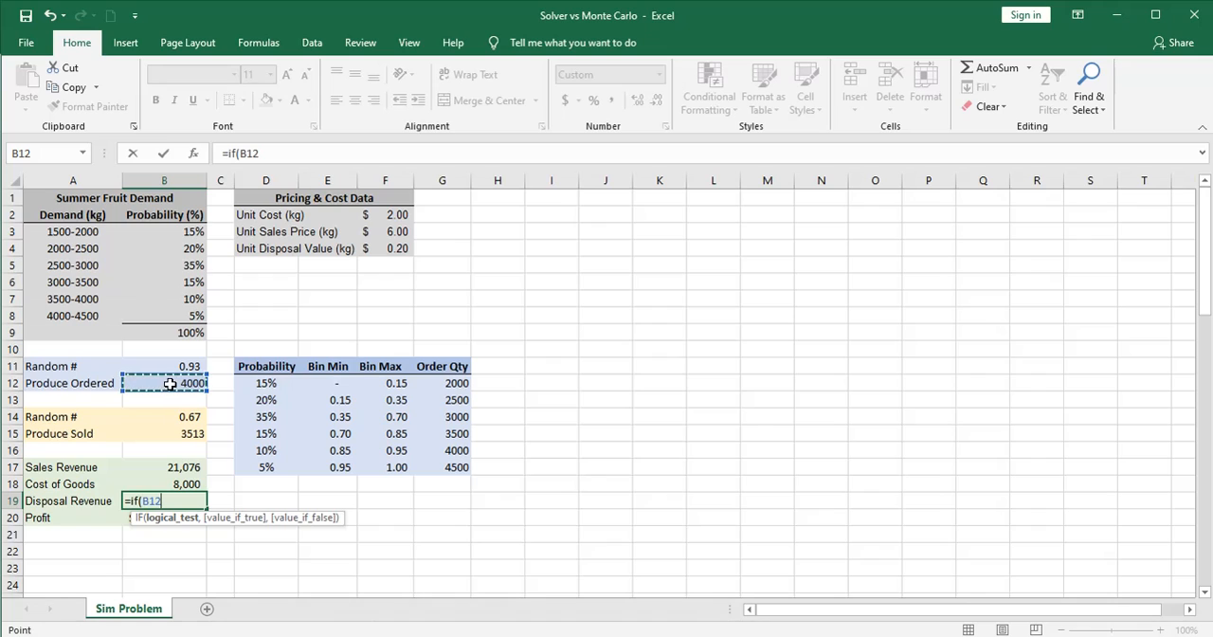
text(>)
click(195, 434)
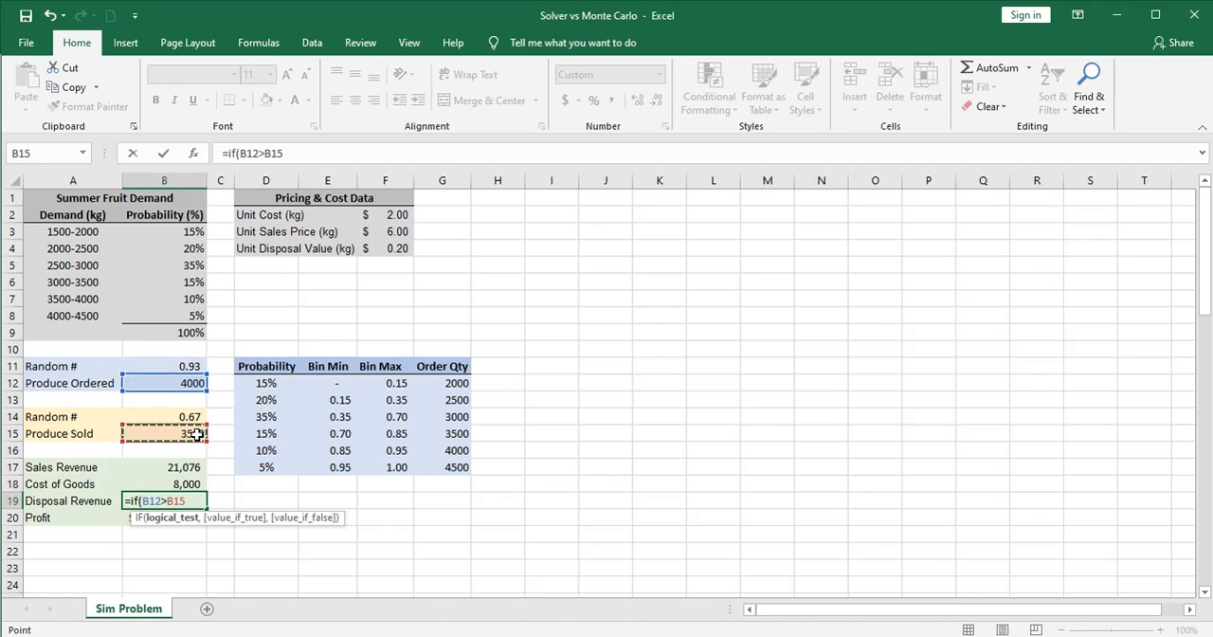
text(,)
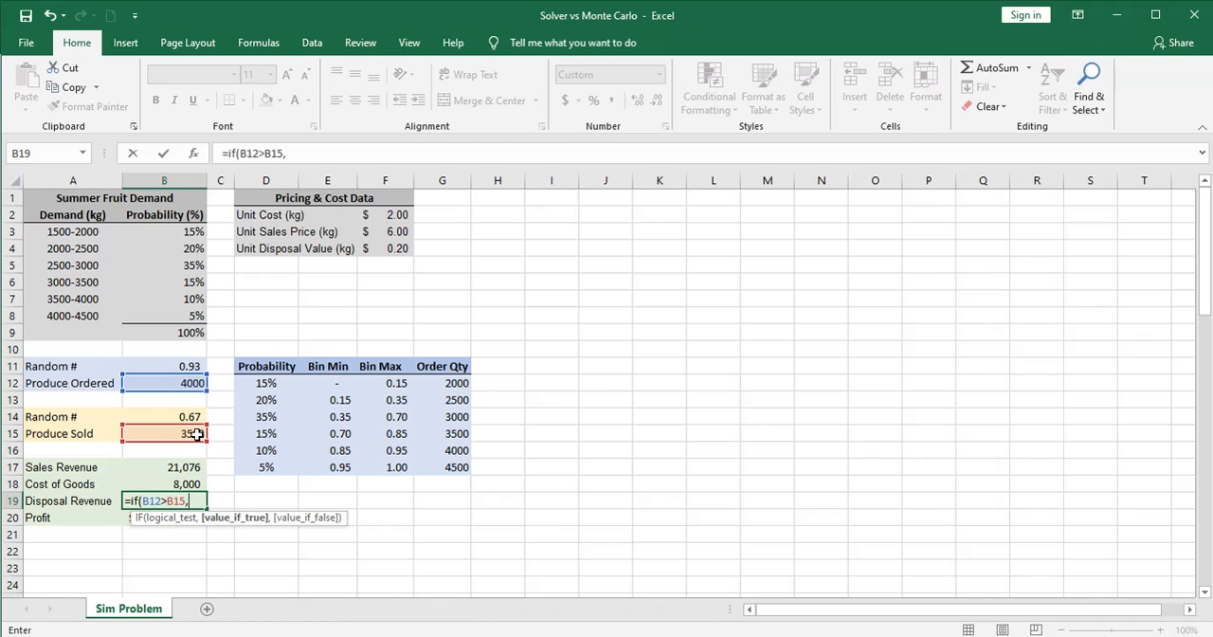
text(()
click(194, 383)
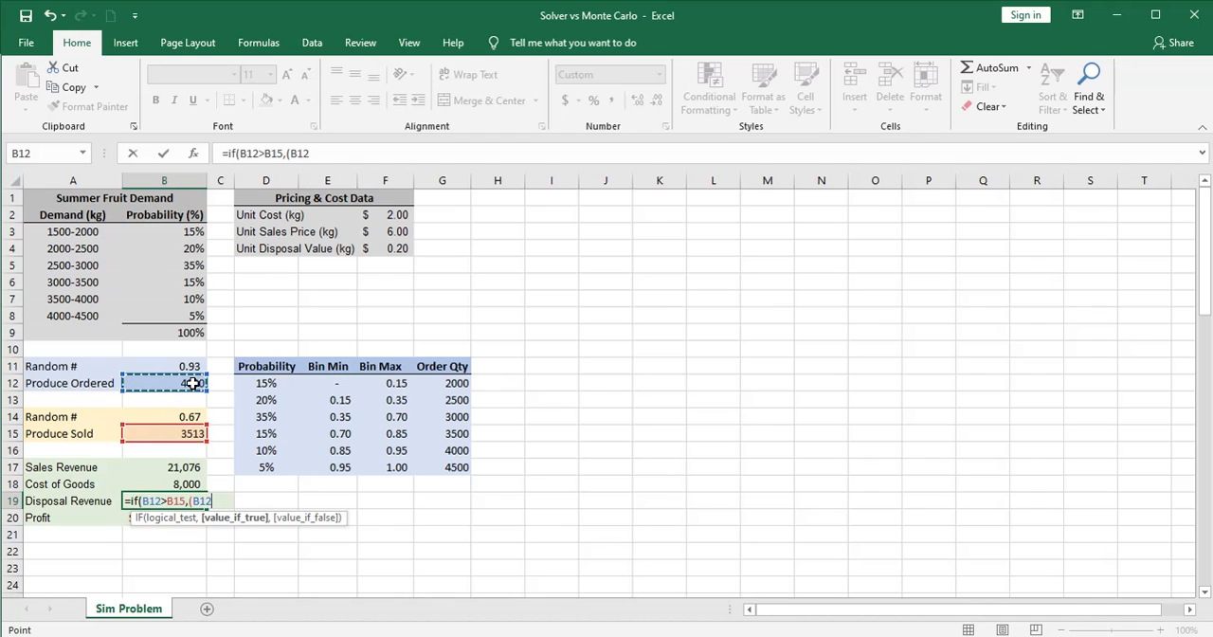
text(-)
click(180, 433)
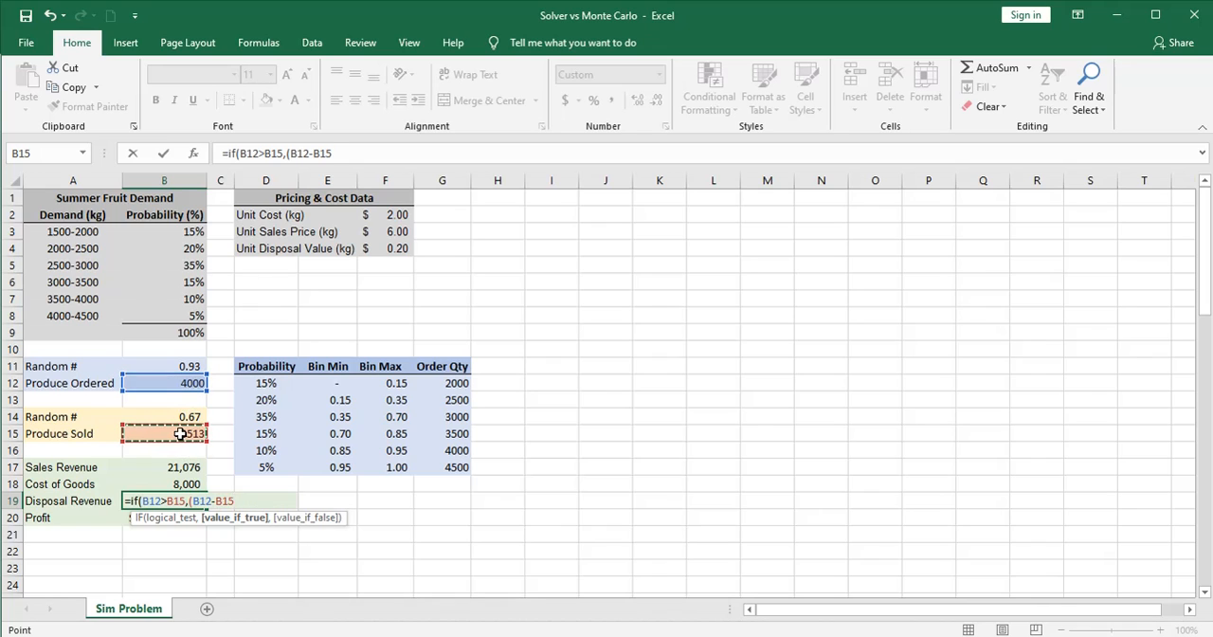
text()*)
click(391, 248)
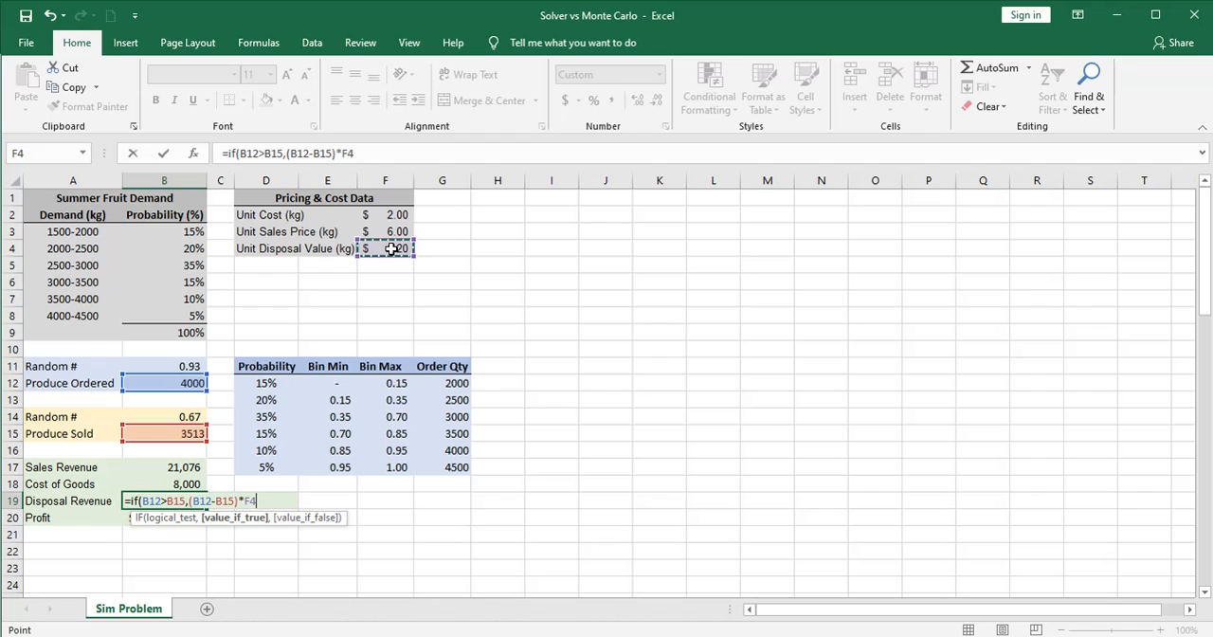
text(,)
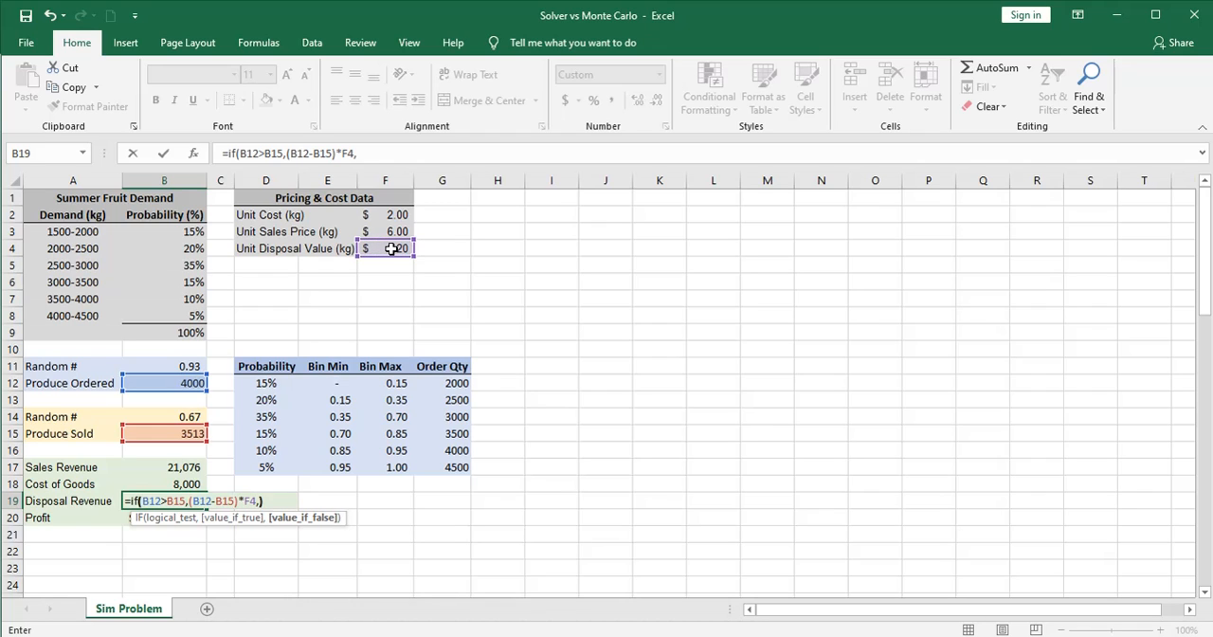
text(0))
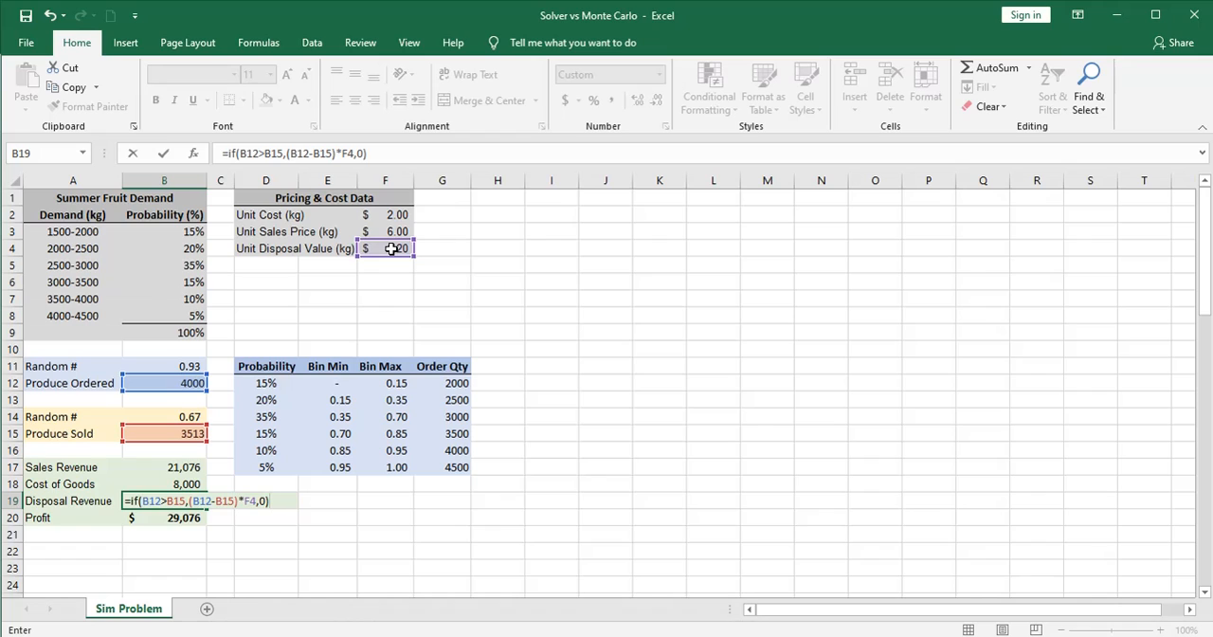
key(Return)
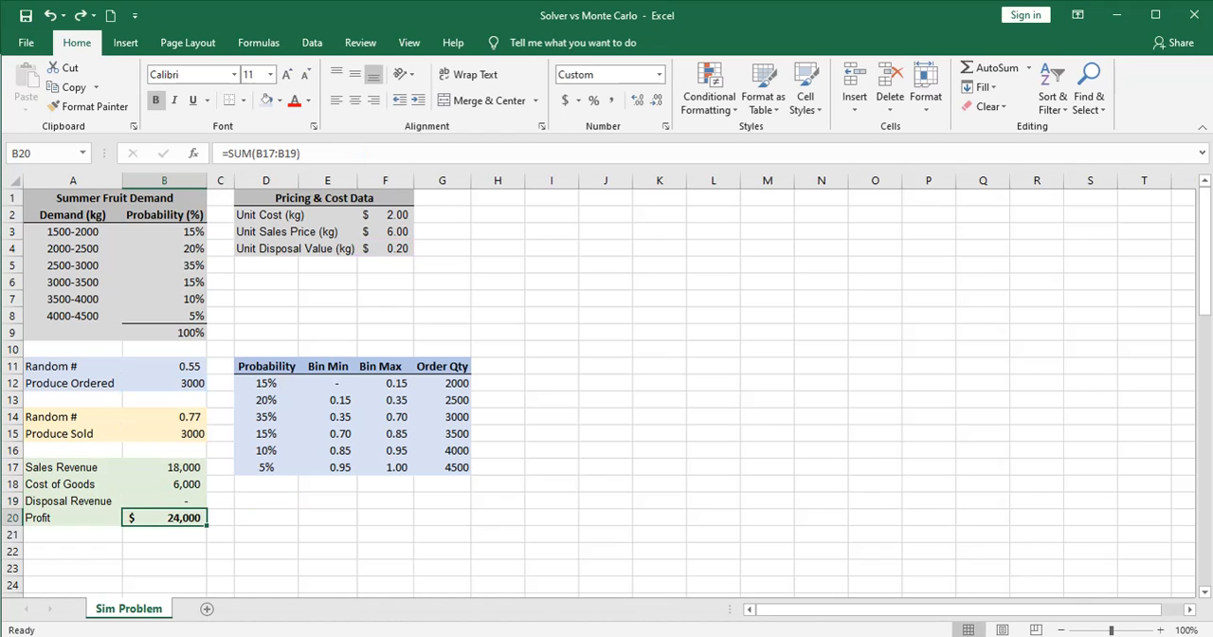
Make Cost of Goods in B18 negative by changing its formula to =-B12*F2
click(169, 485)
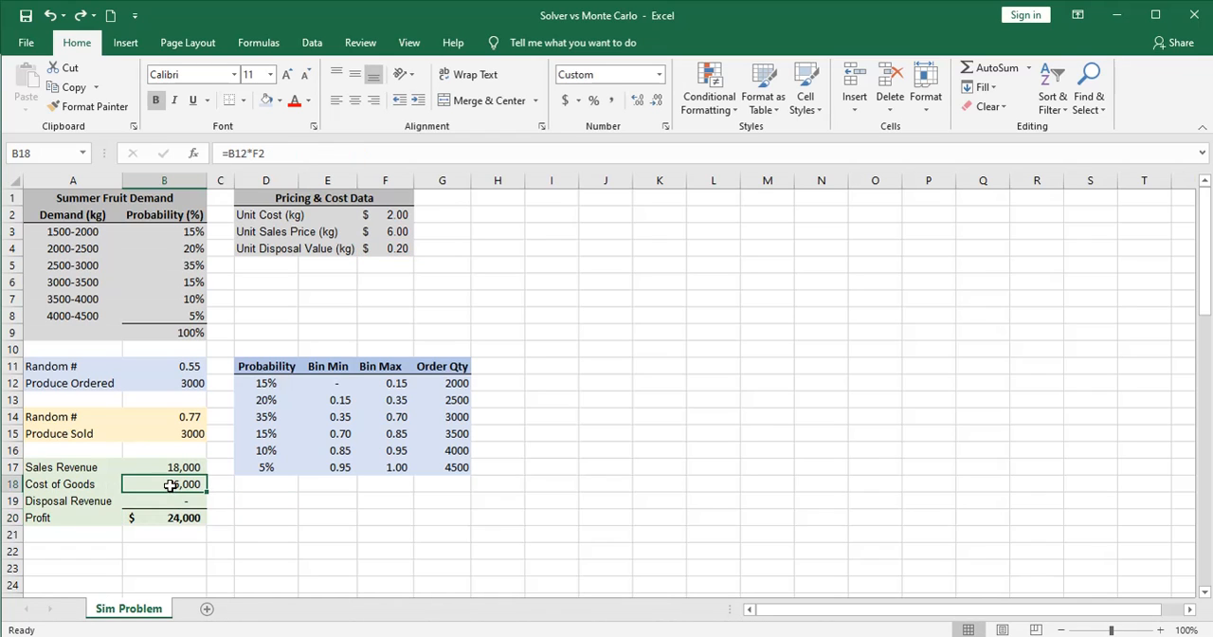
click(229, 153)
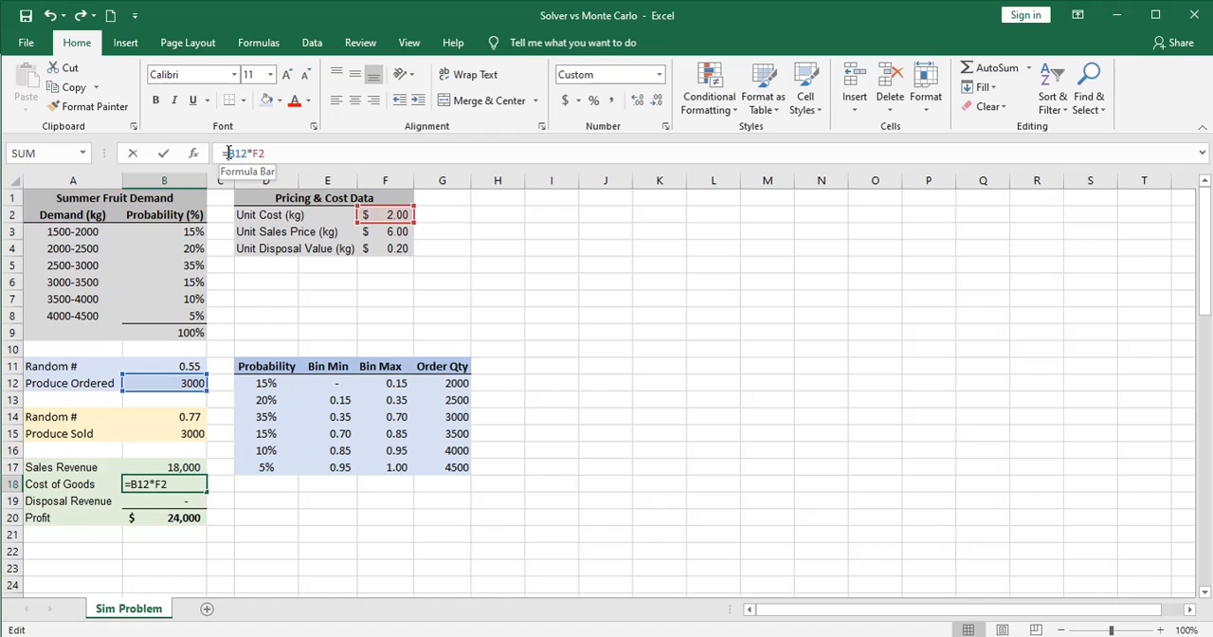
text(-)
key(Return)
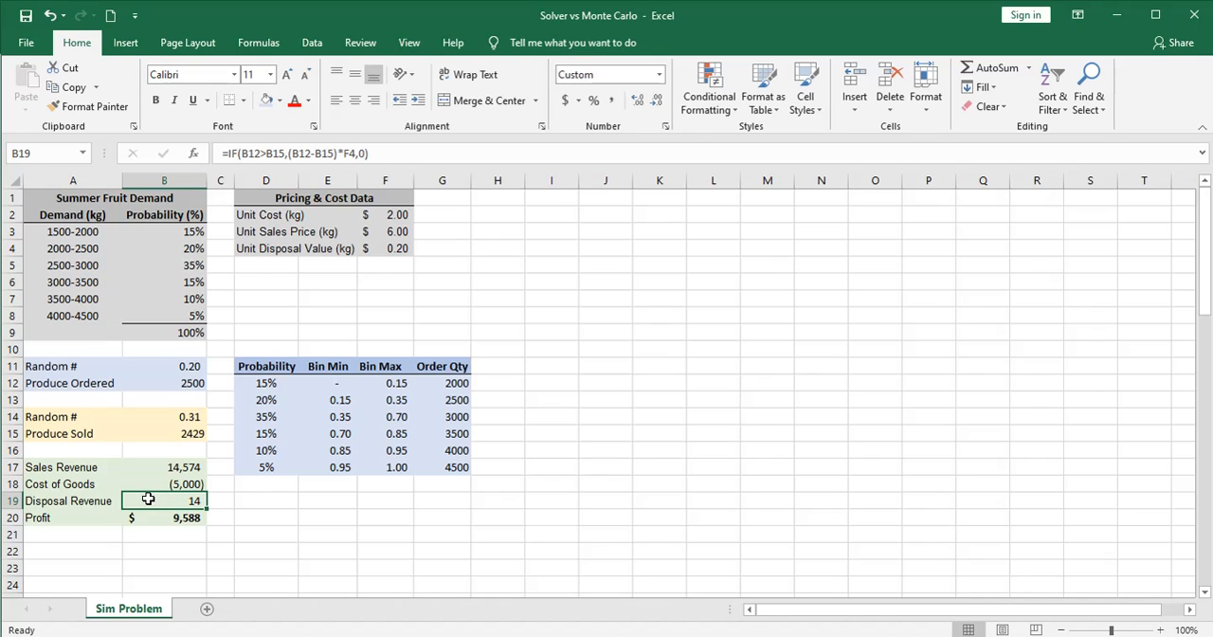
Recalculate the sheet several times to check how Disposal Revenue and Profit respond to new random numbers
key(F9)
key(F9)
key(F9)
key(F9)
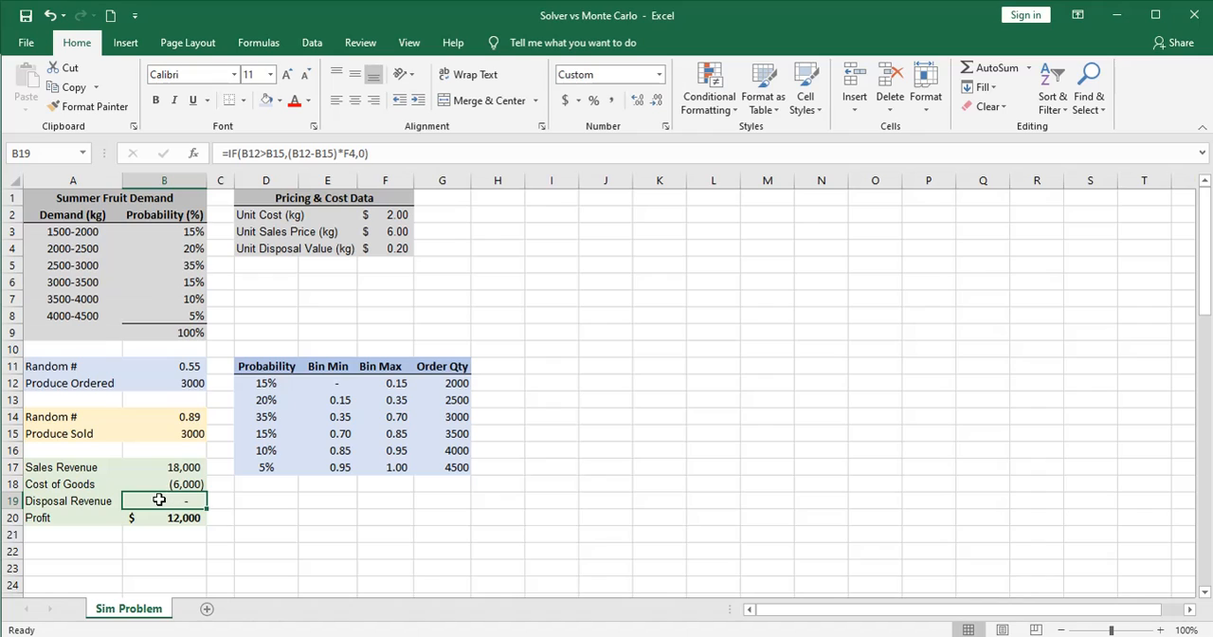
click(221, 531)
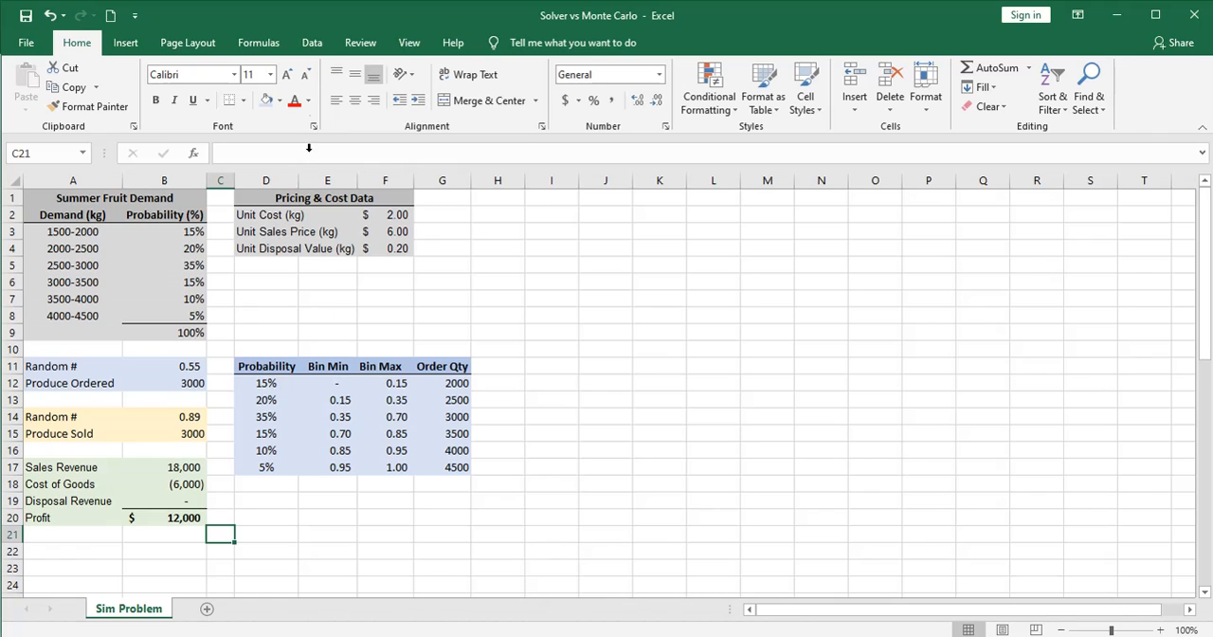
Open Solver and set the objective to maximize Profit in $B$20
click(311, 44)
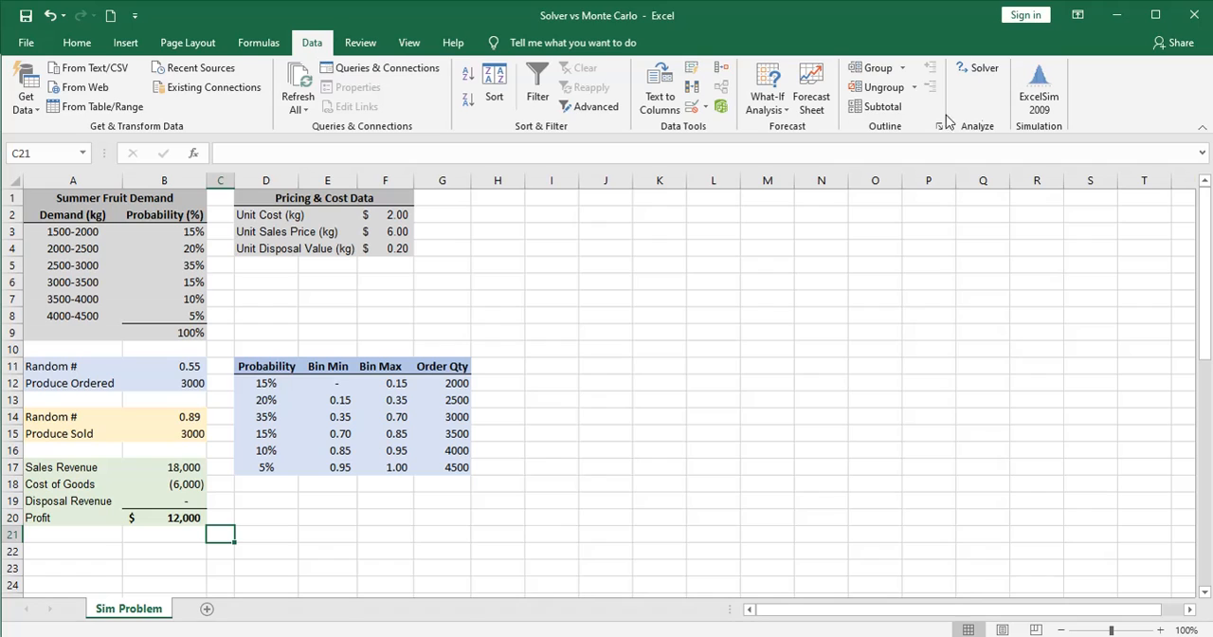
click(976, 68)
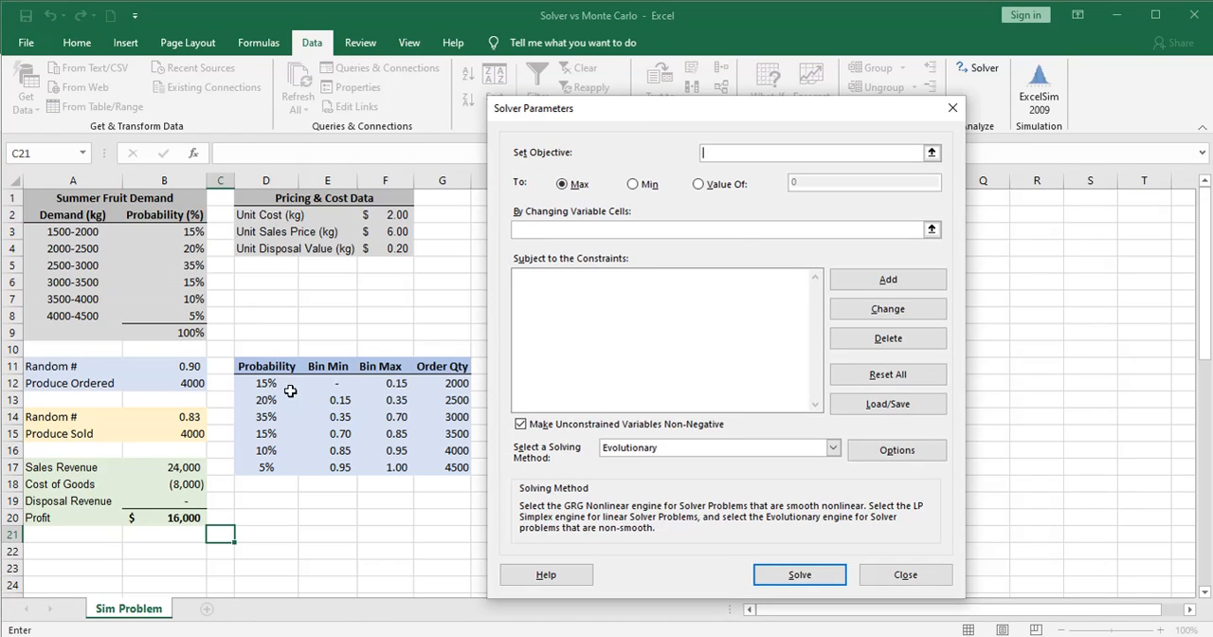
click(179, 517)
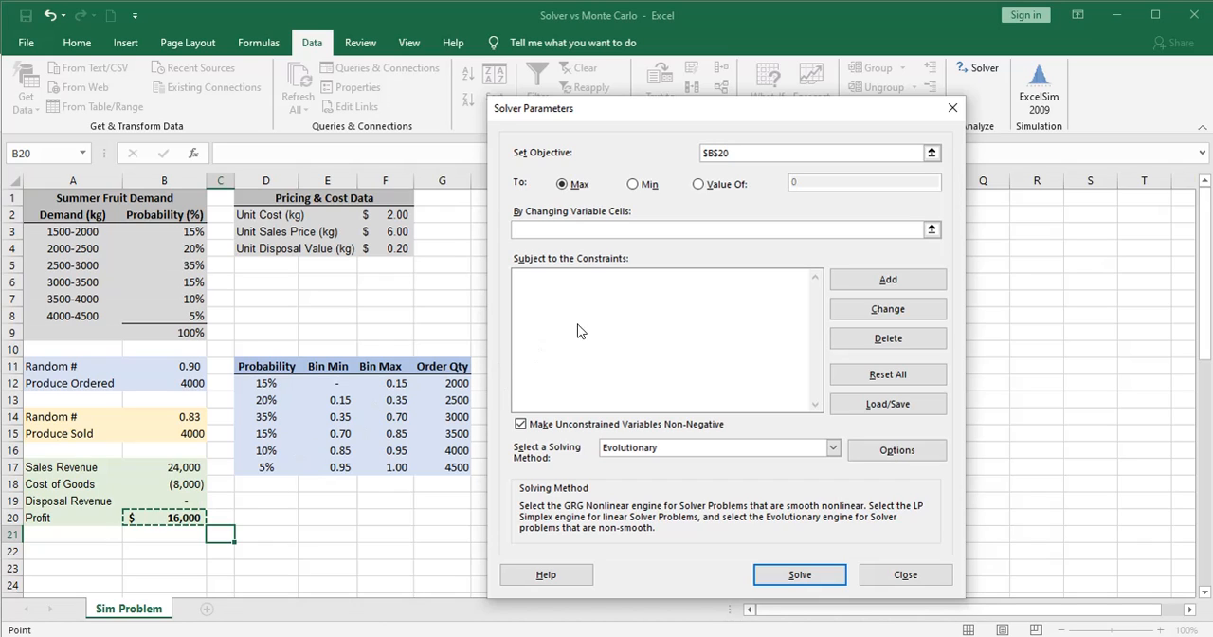
click(563, 186)
Set the Solver changing variable cells to the two random numbers, $B$11,$B$14
click(571, 231)
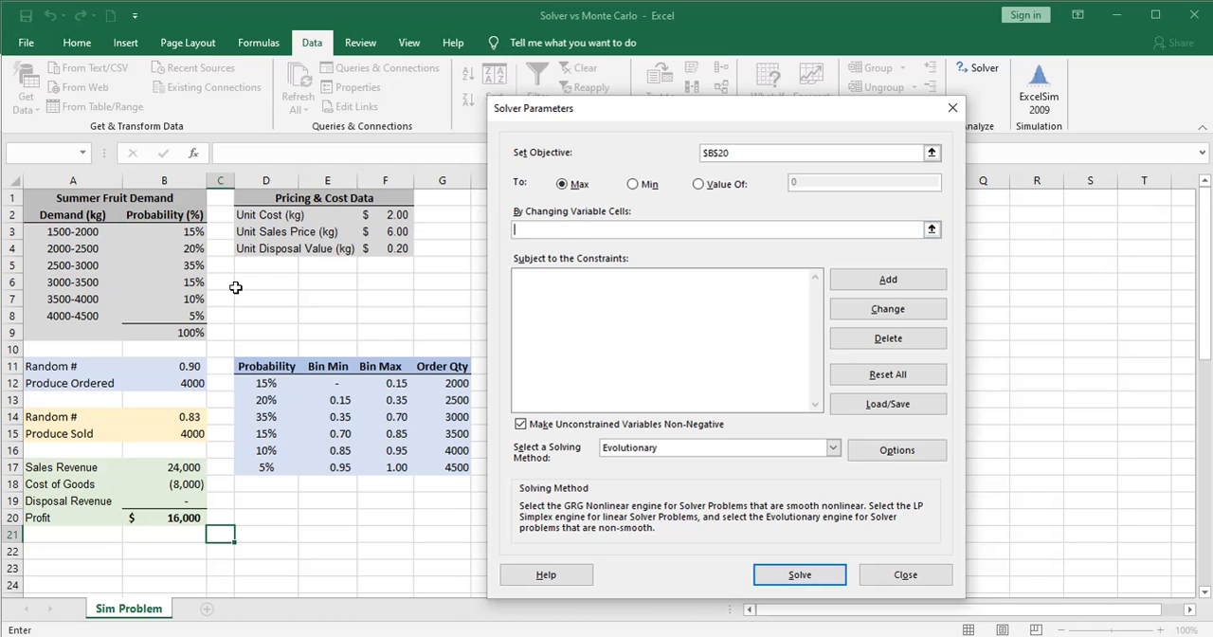
click(182, 366)
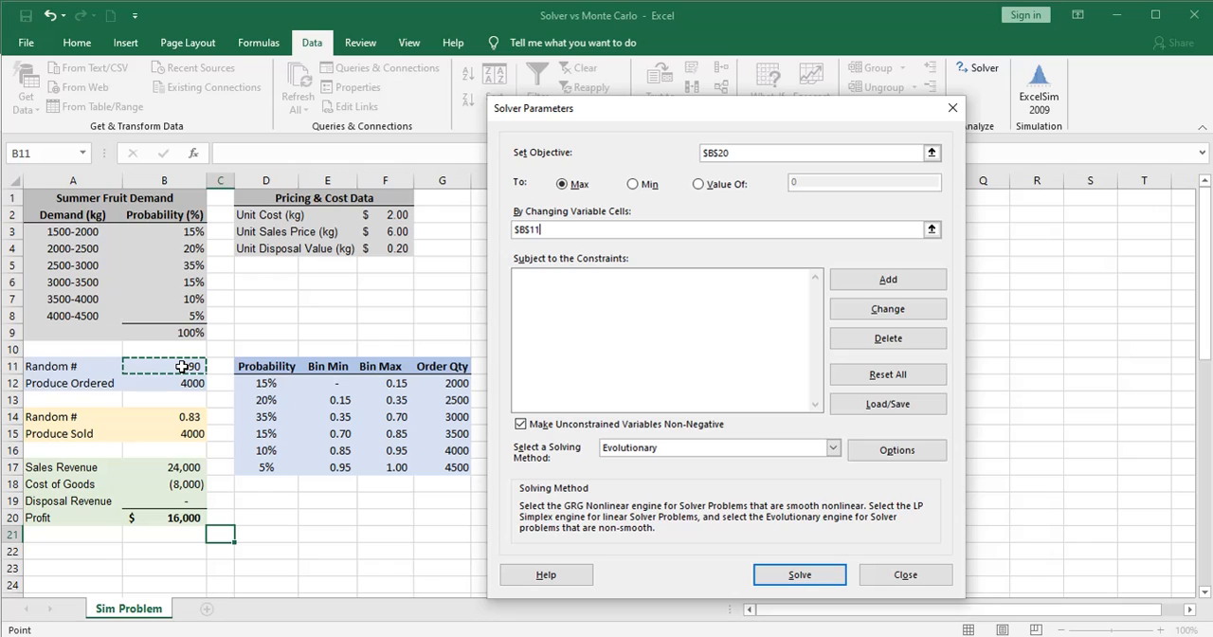
text(,)
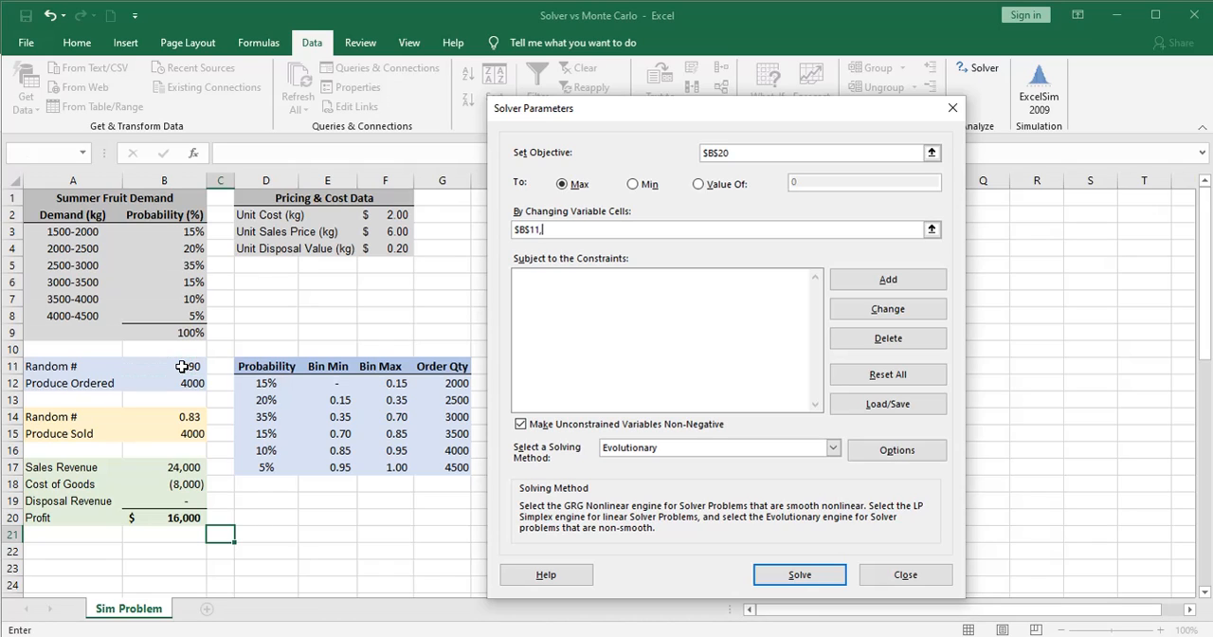
click(190, 417)
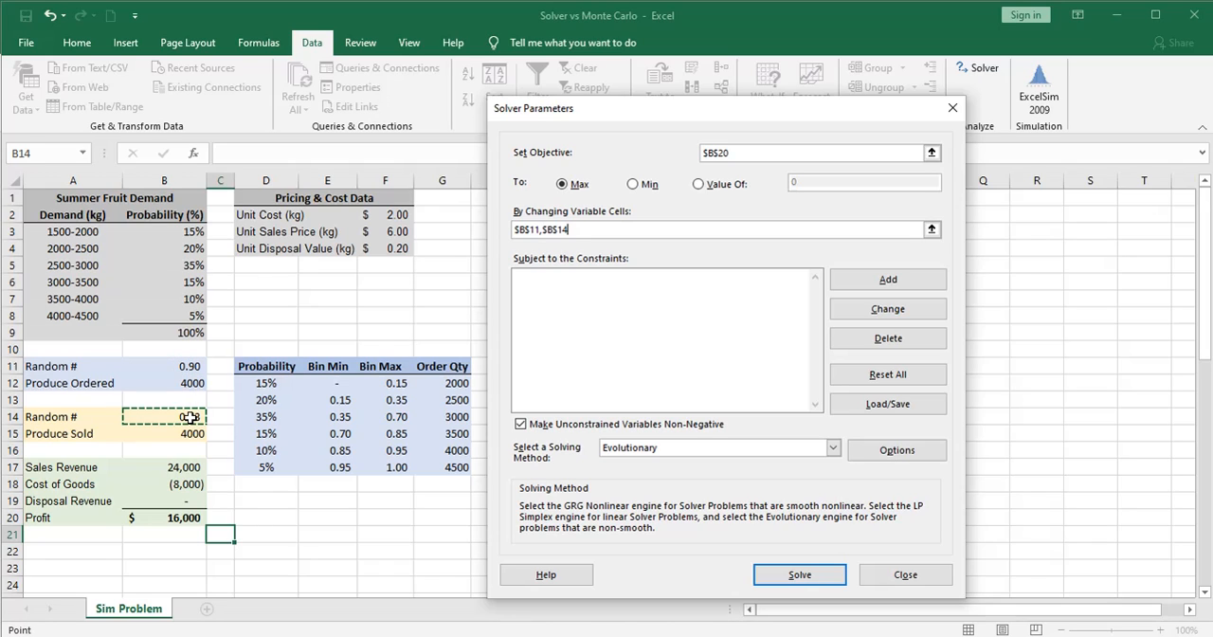
Add a Solver constraint that puts a lower limit on the first random number, $B$11, using >=
click(535, 287)
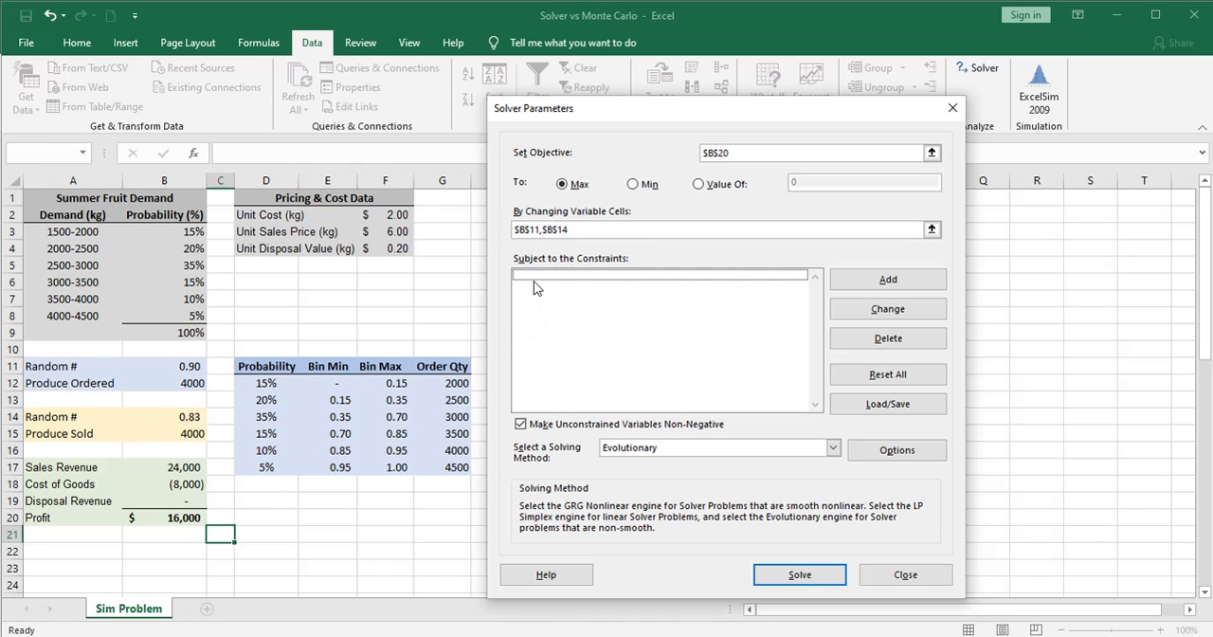
click(881, 281)
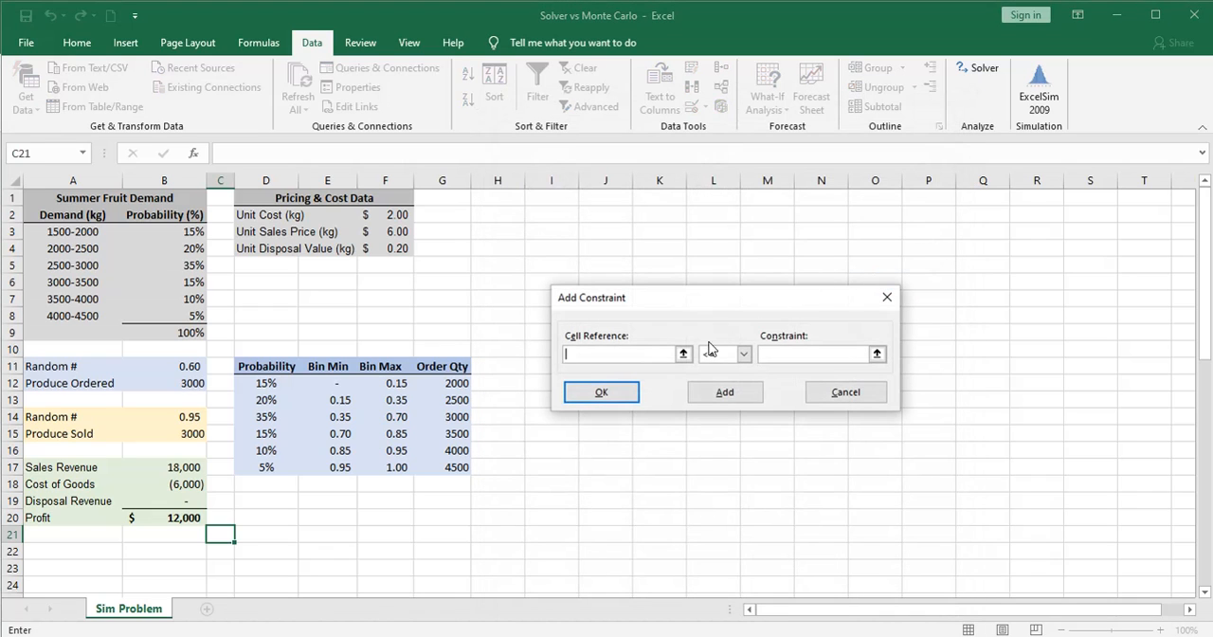
click(682, 357)
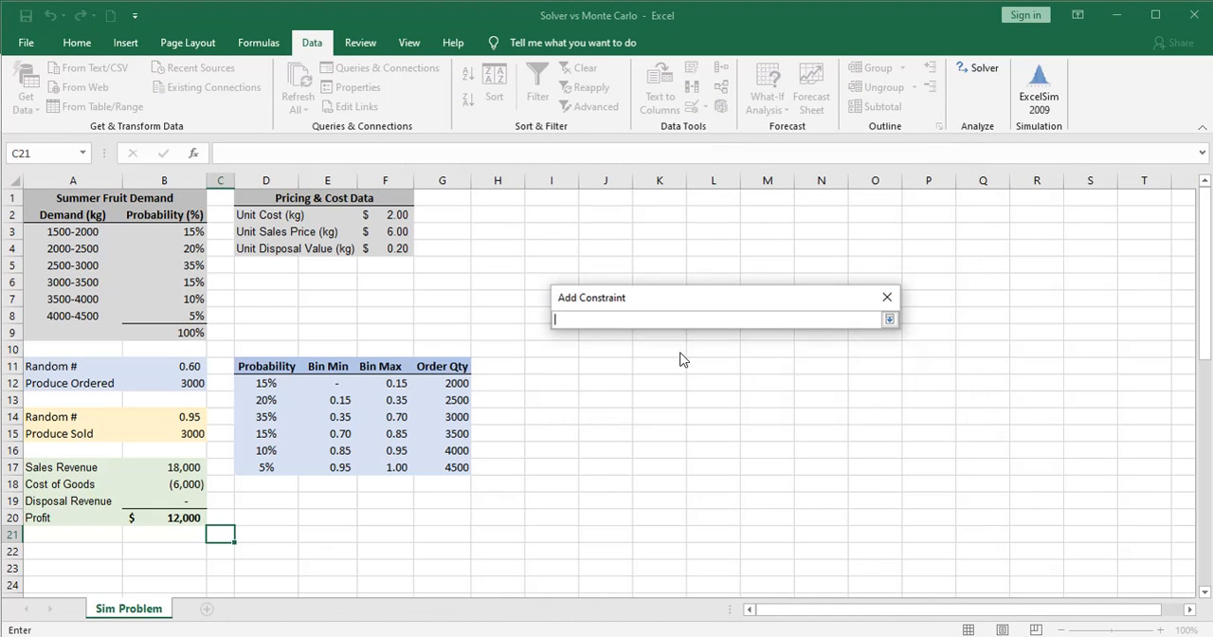
click(190, 366)
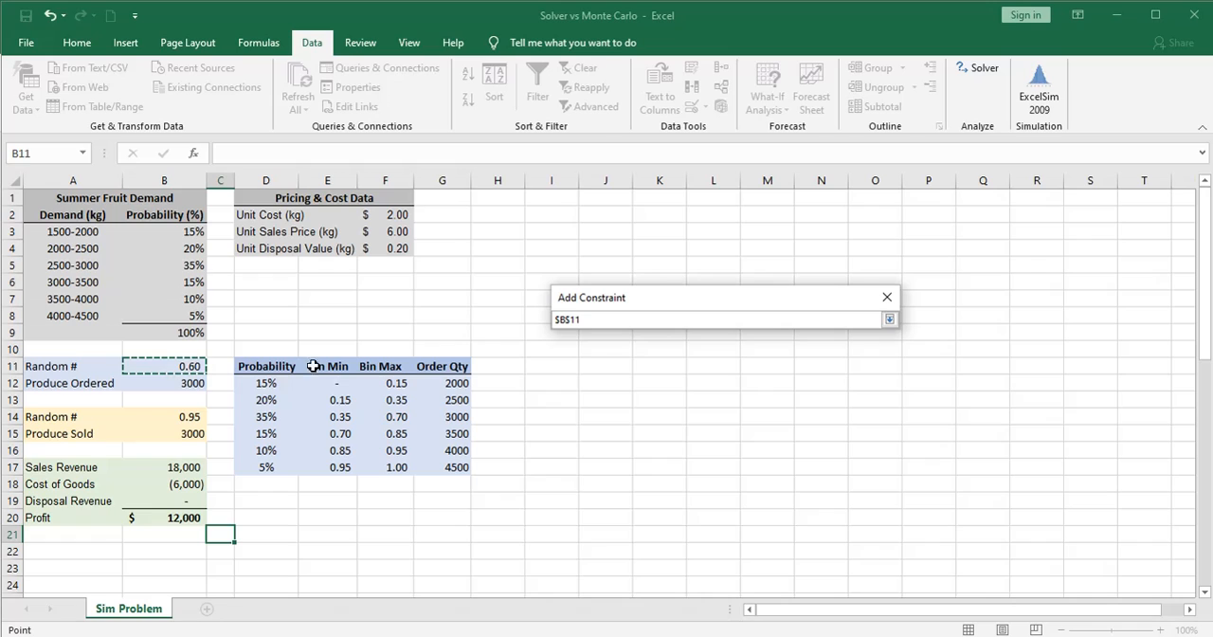
click(889, 319)
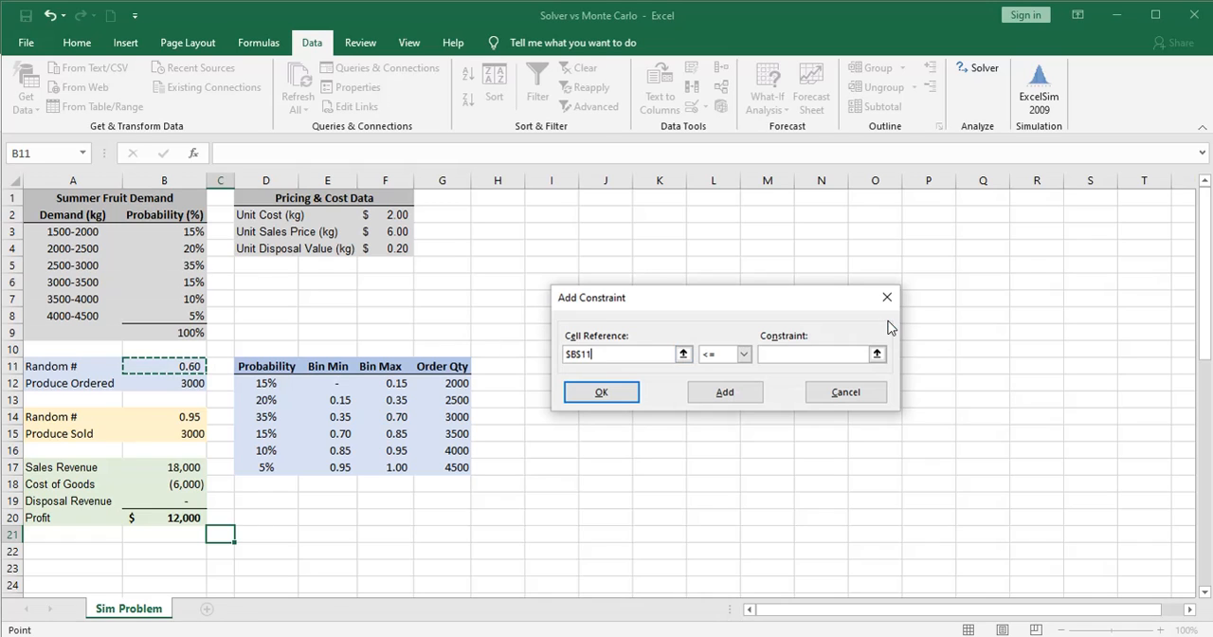
click(743, 354)
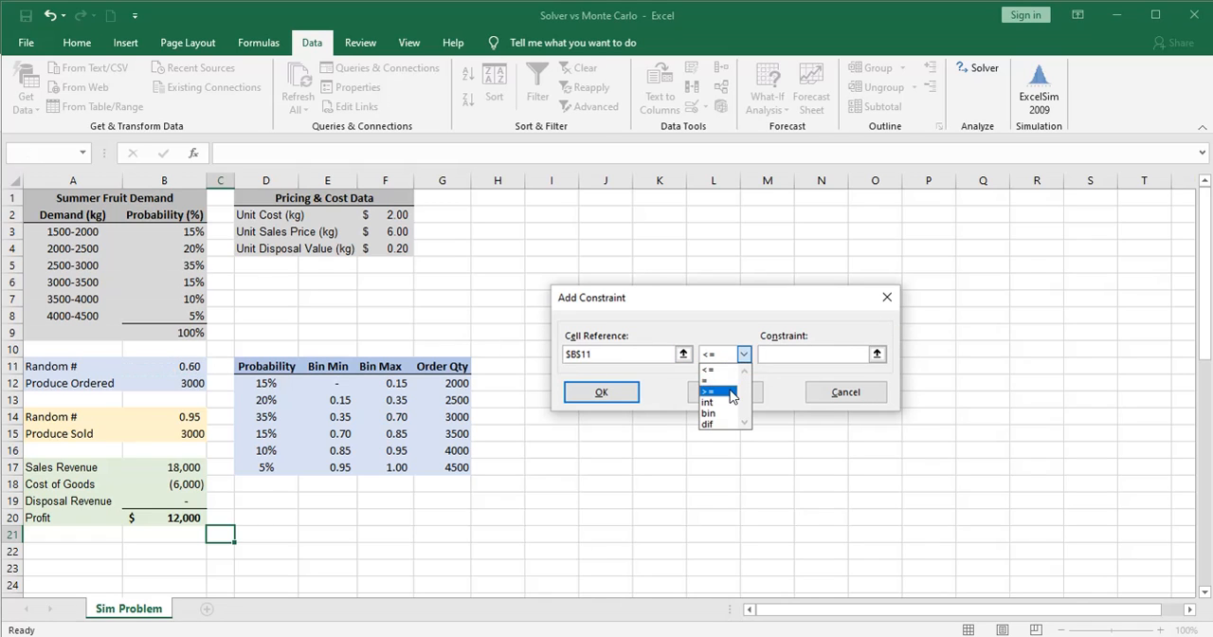
click(733, 391)
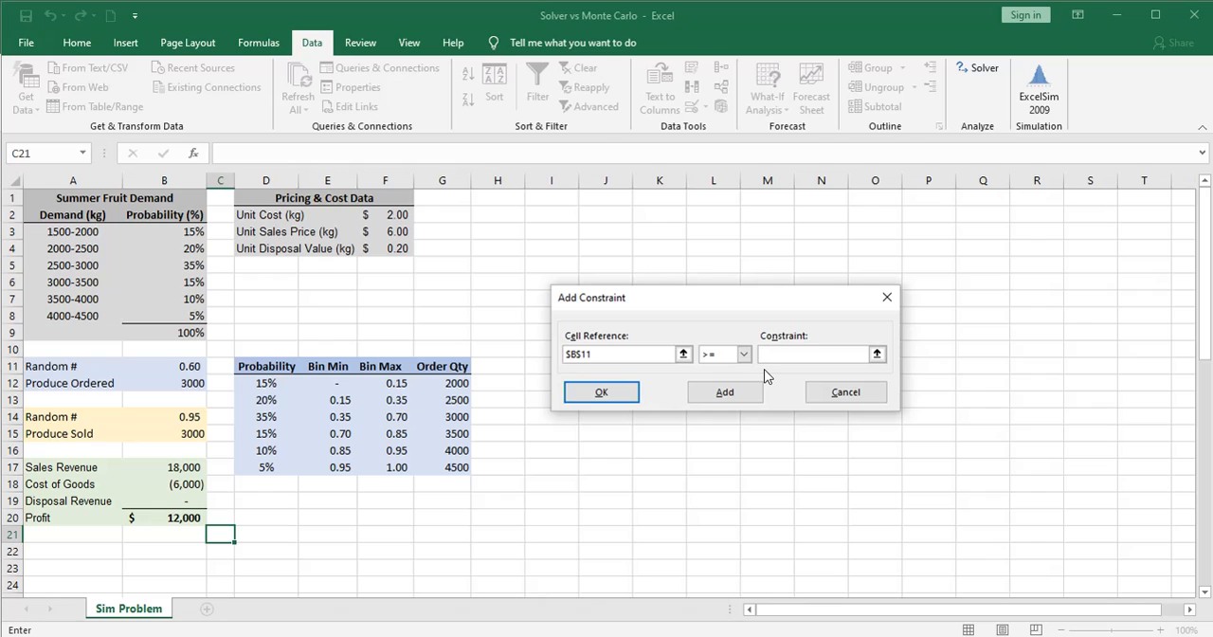
click(725, 392)
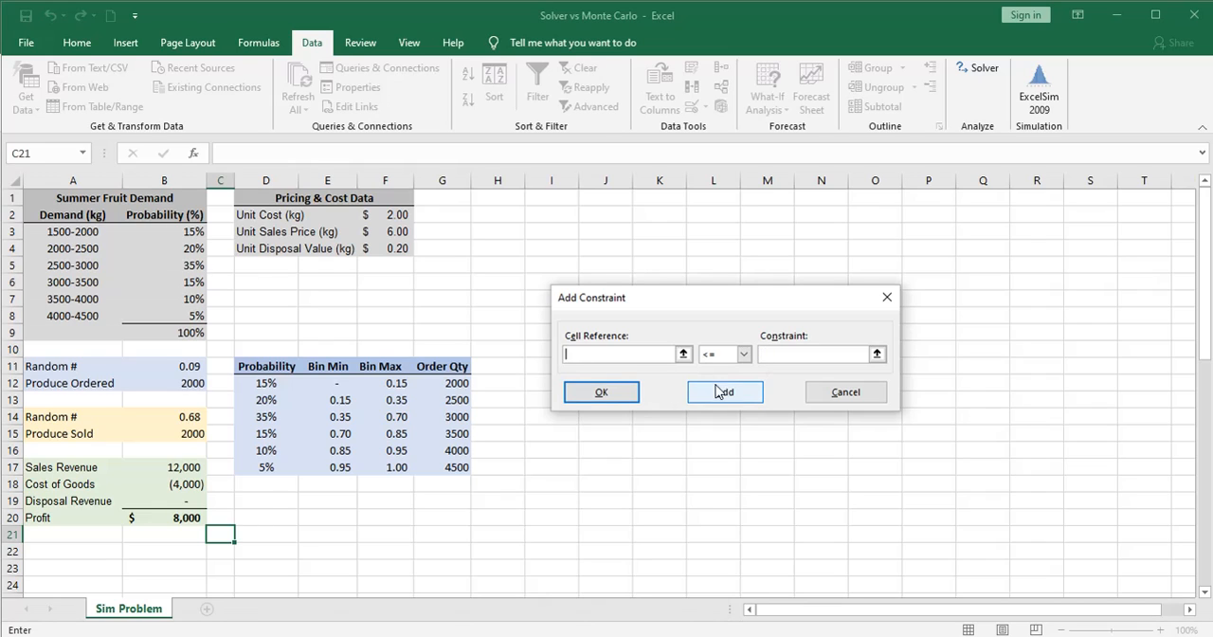
Add the Solver constraints $B$11 <= 1 and $B$14 >= 0 for the random numbers
click(187, 365)
click(763, 355)
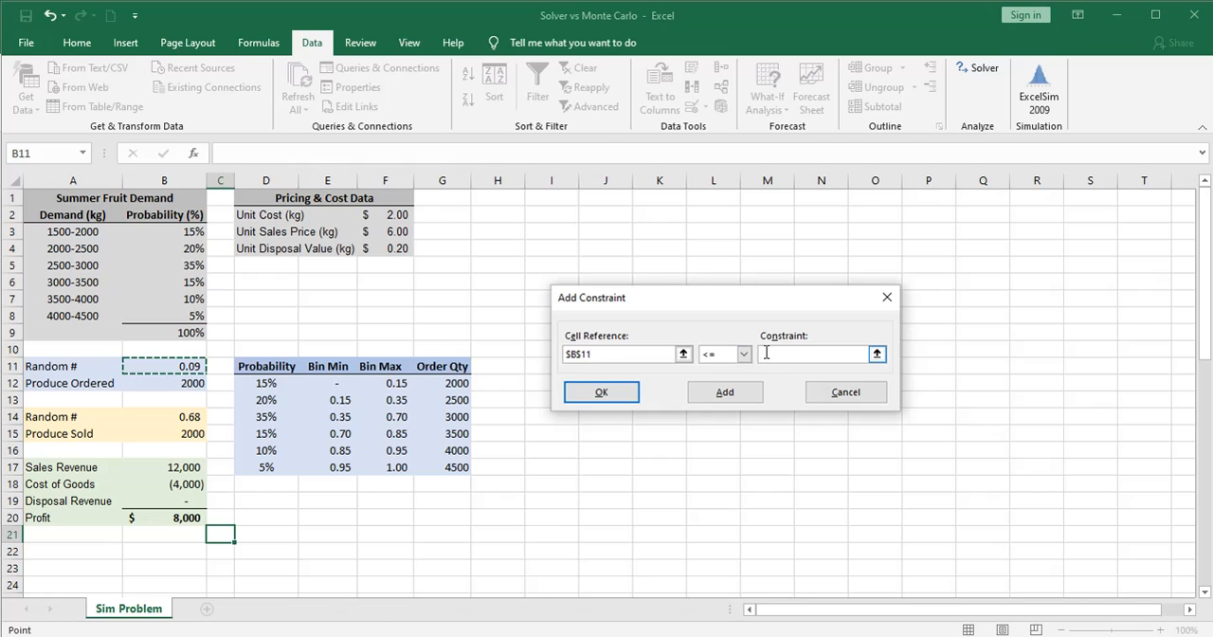
text(1)
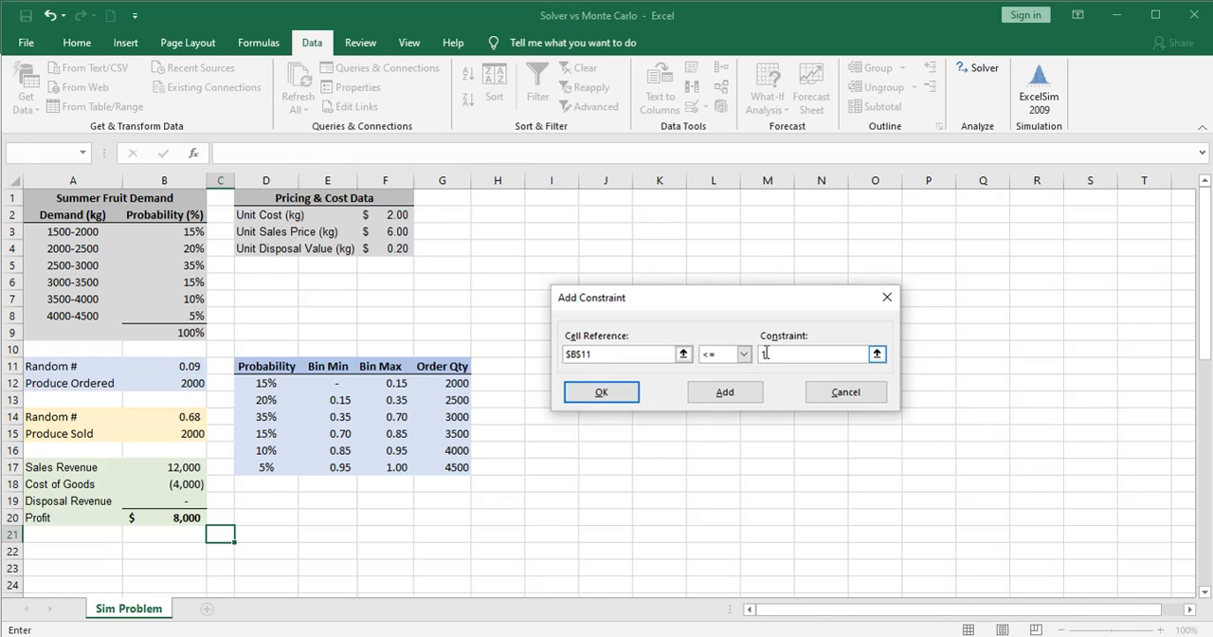
click(724, 391)
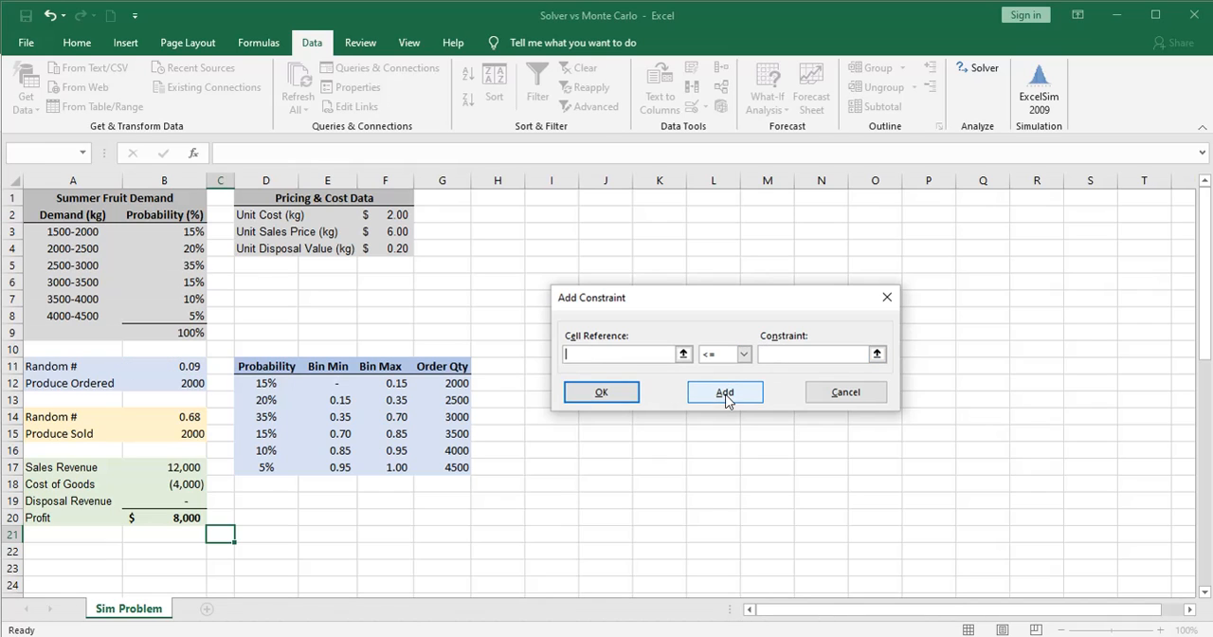
click(197, 422)
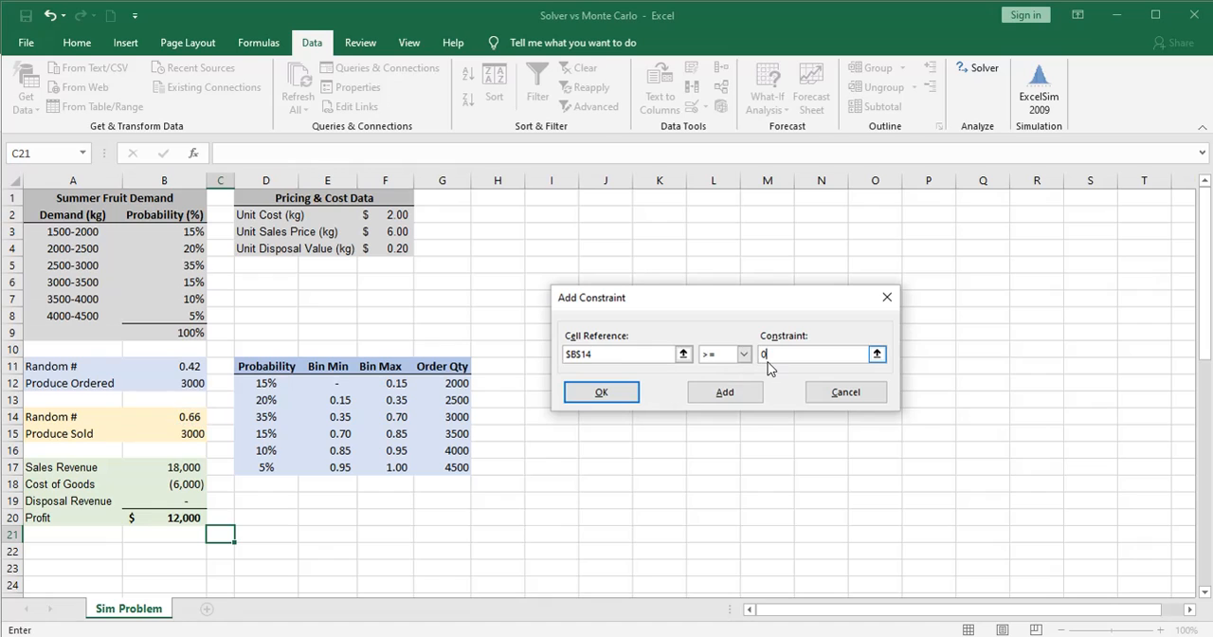
click(718, 392)
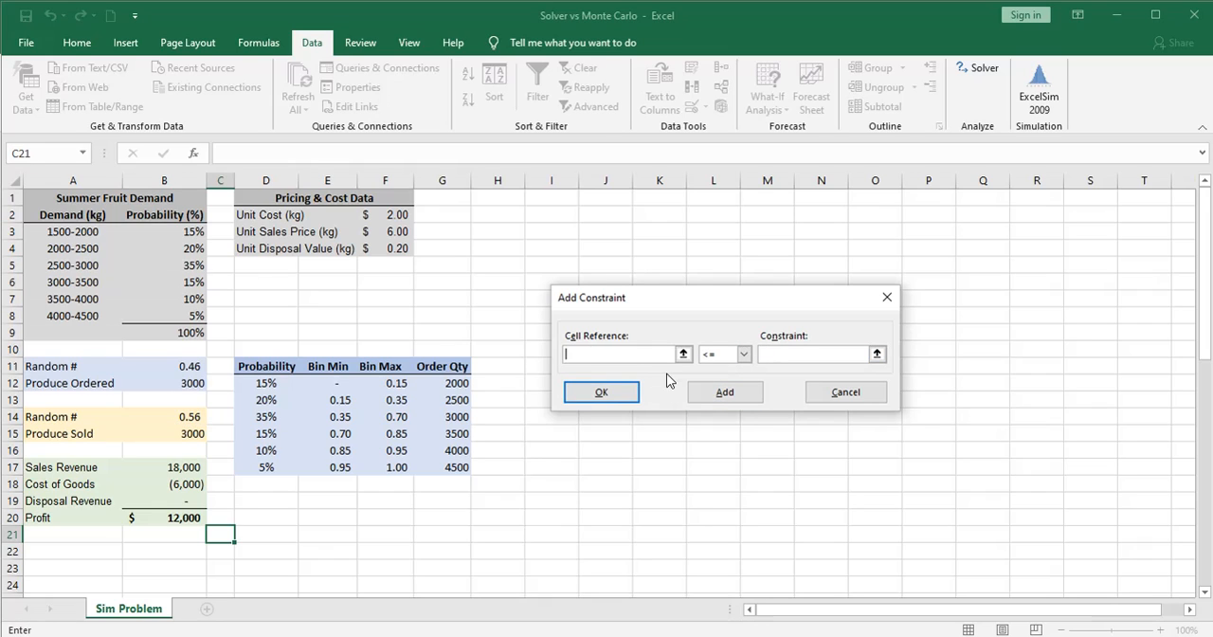
Add the Solver constraint $B$14 <= 1 for the second random number and return to the Solver parameters
click(201, 417)
click(766, 352)
text(1)
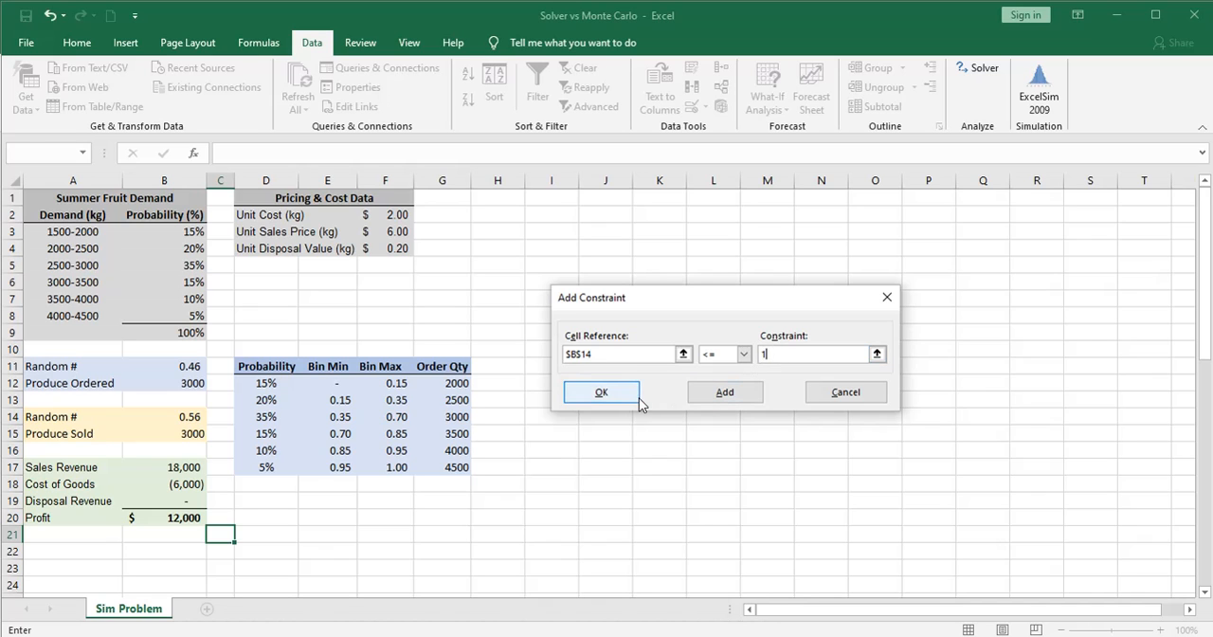
click(611, 394)
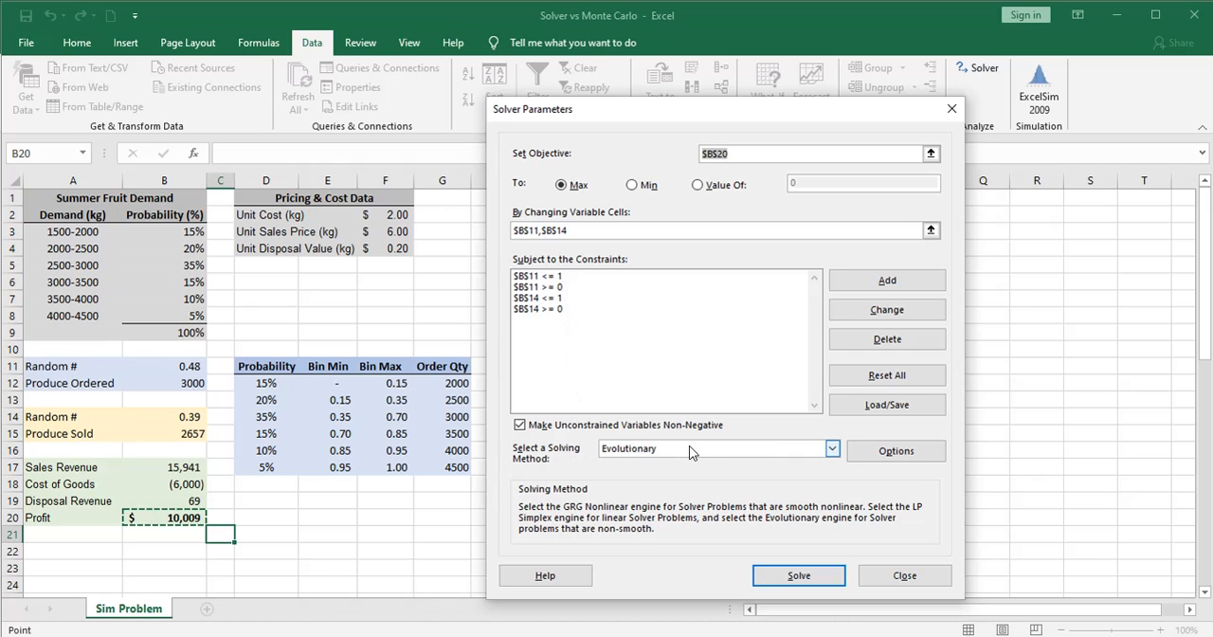
Run Solver, keep its solution, and check the Profit, Produce Ordered and Produce Sold cells
click(799, 575)
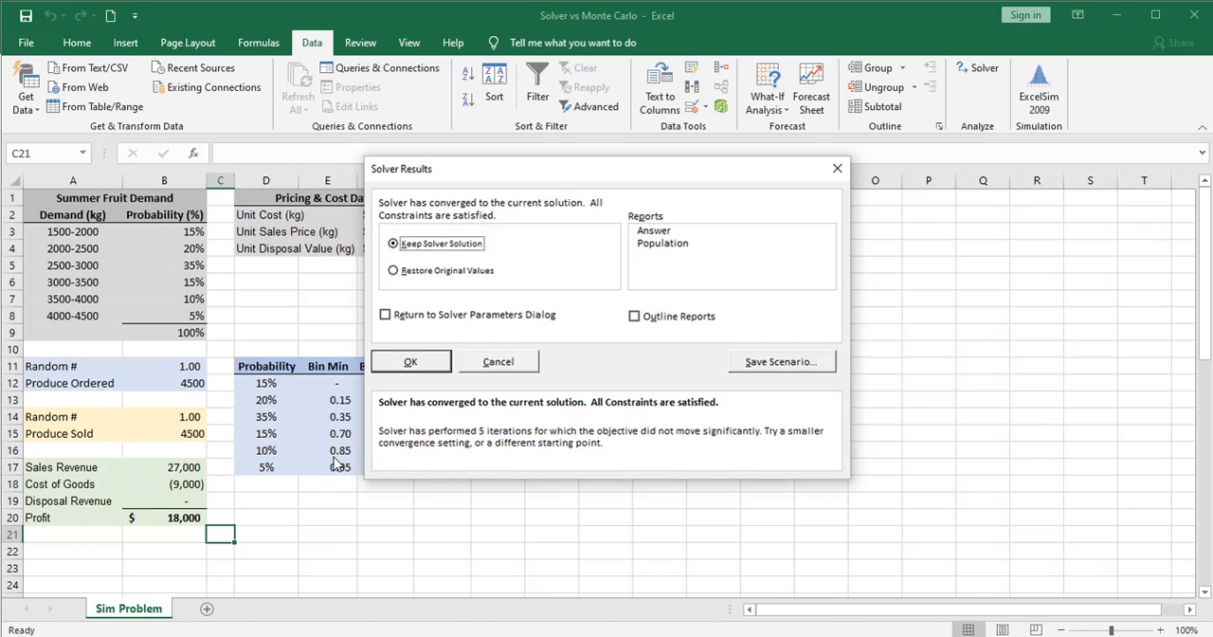
click(410, 366)
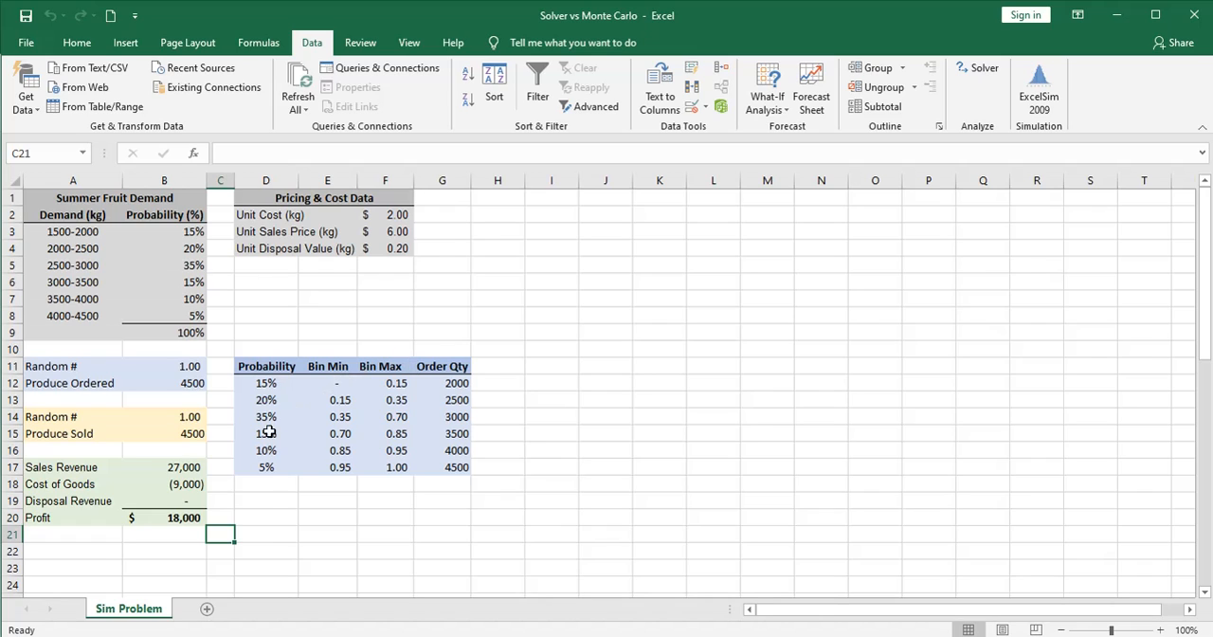
click(157, 518)
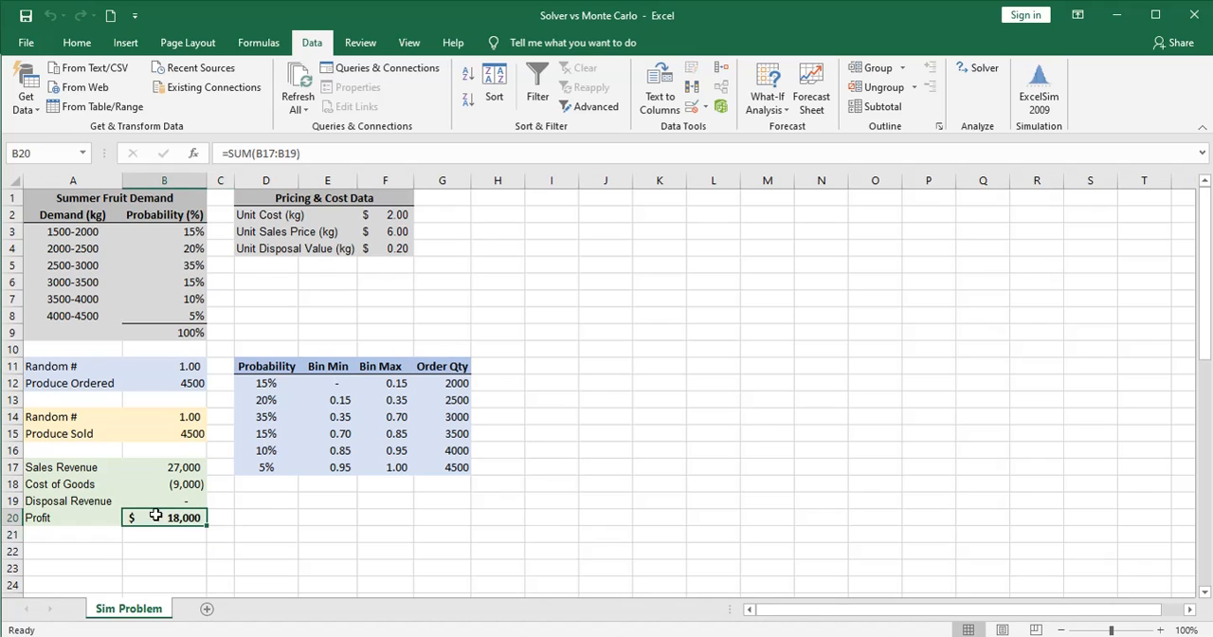
click(157, 384)
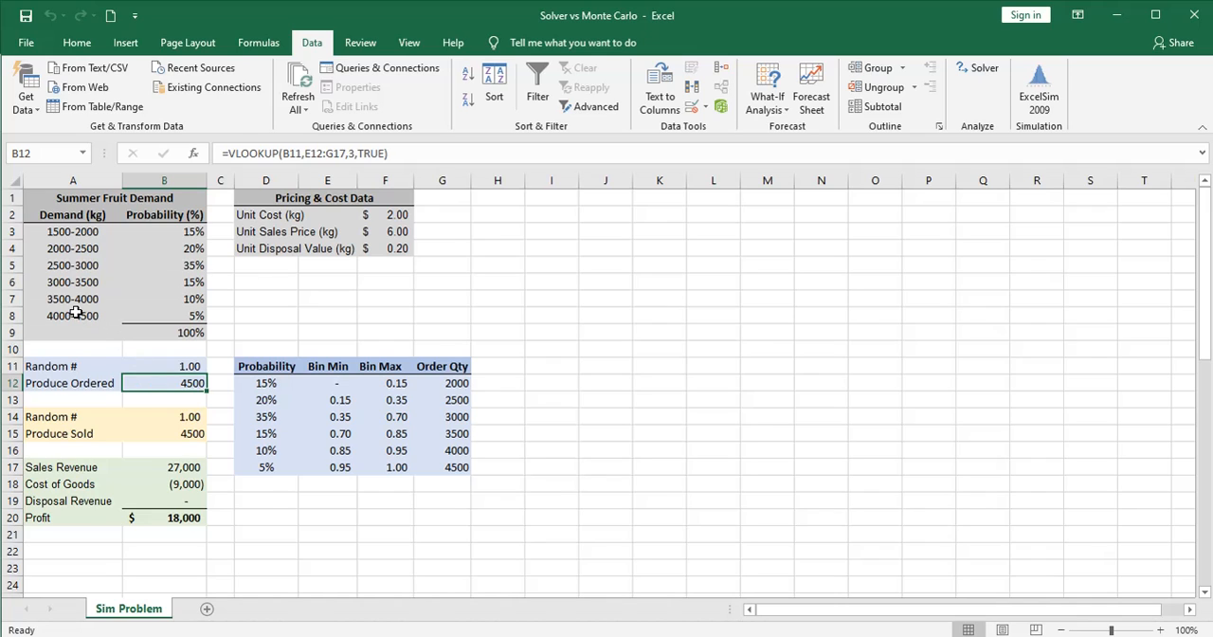
click(159, 436)
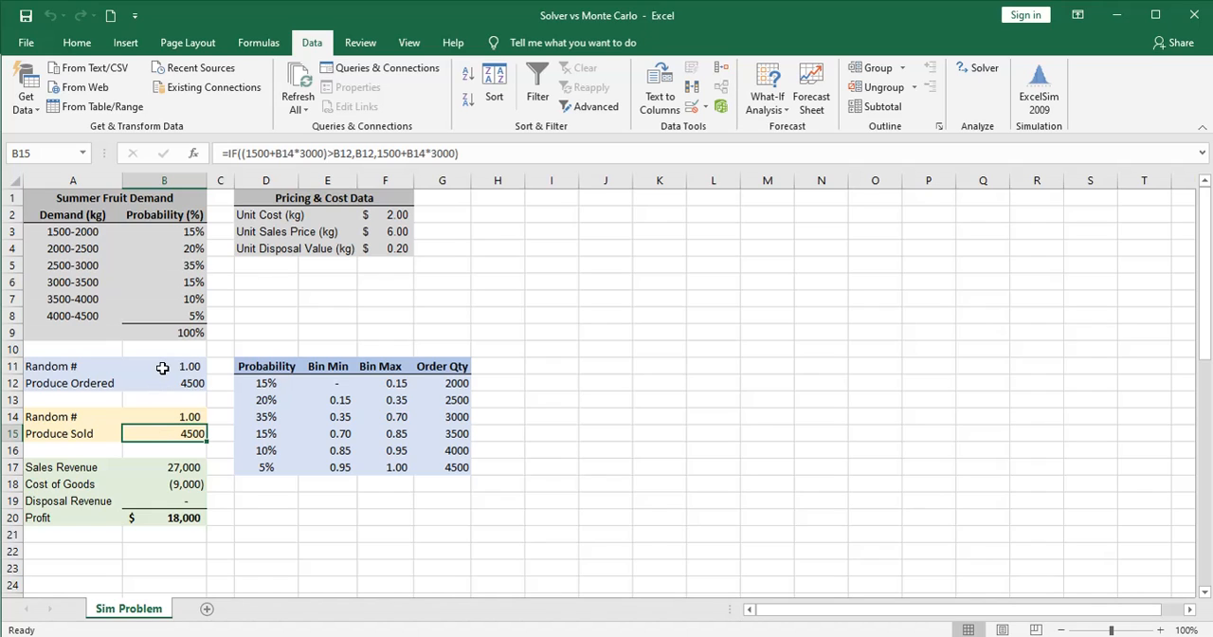
click(159, 518)
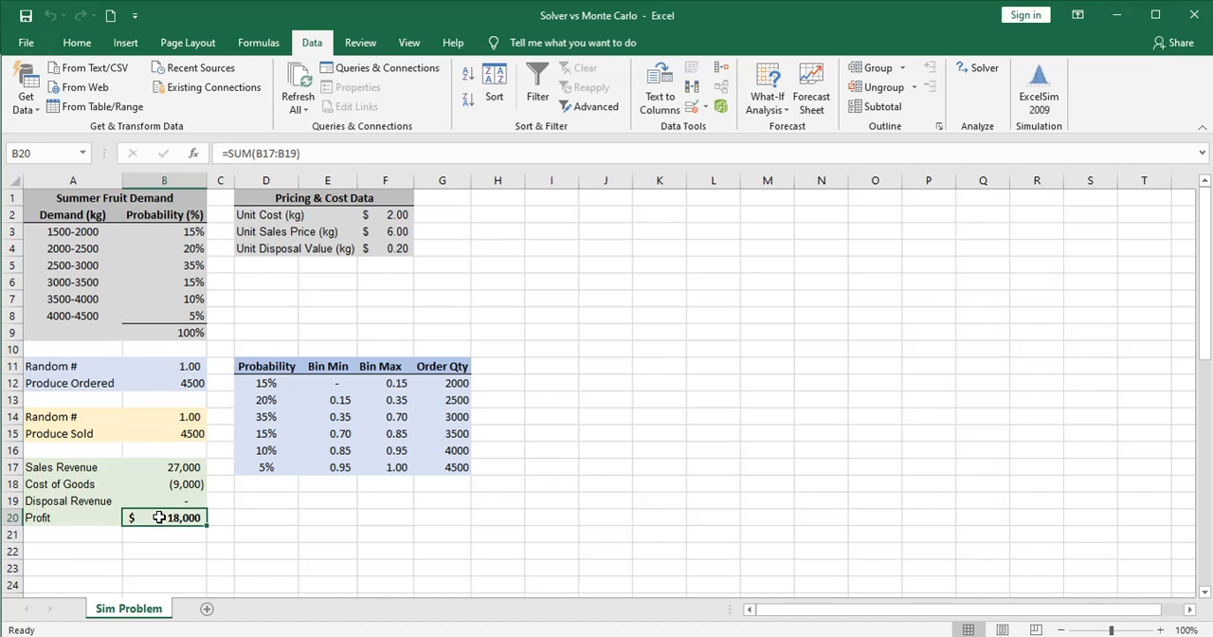
click(219, 533)
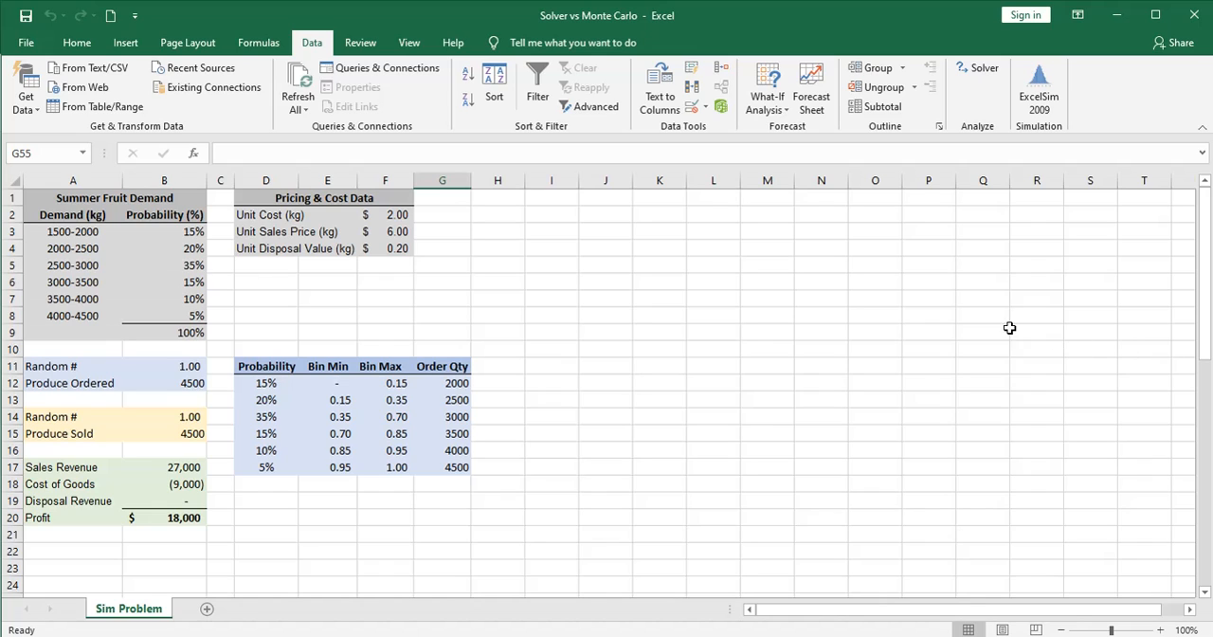
Start an ExcelSim simulation and set its changing cells to the two random numbers, $B$11 and $B$14
click(1041, 112)
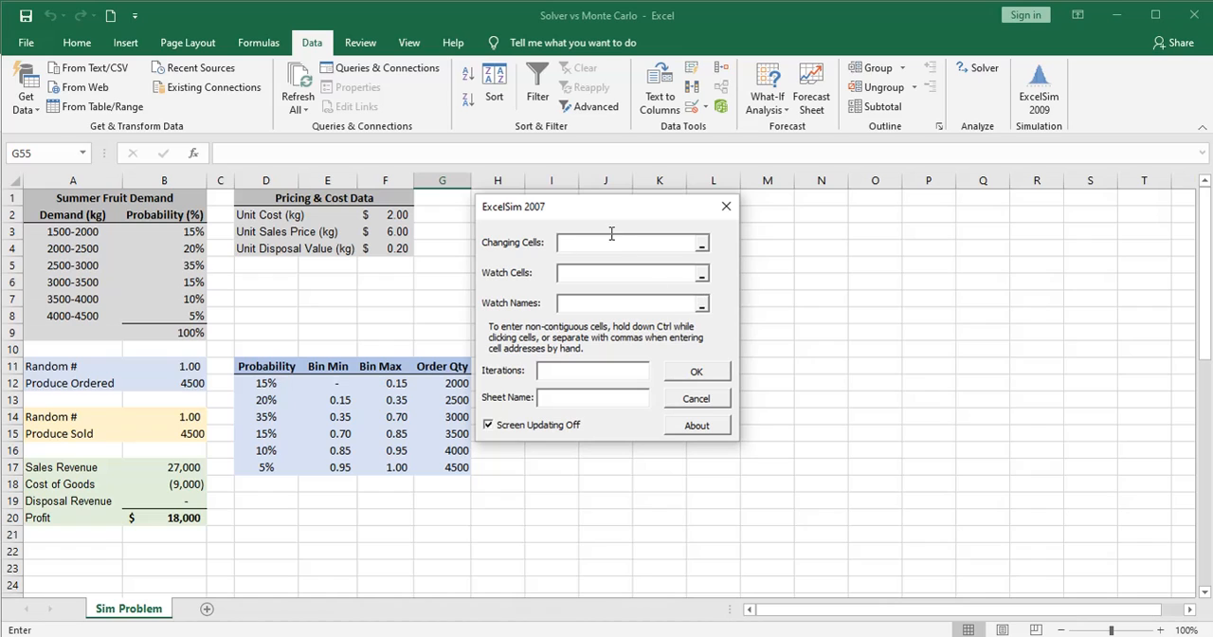
drag(599, 211, 604, 214)
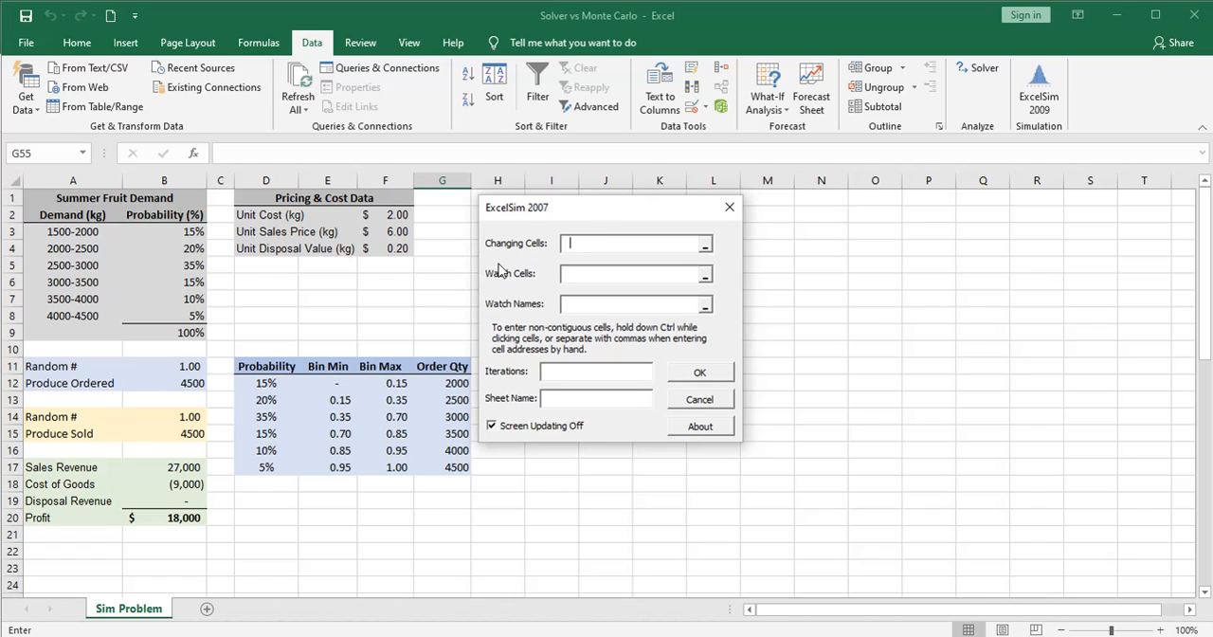
click(188, 366)
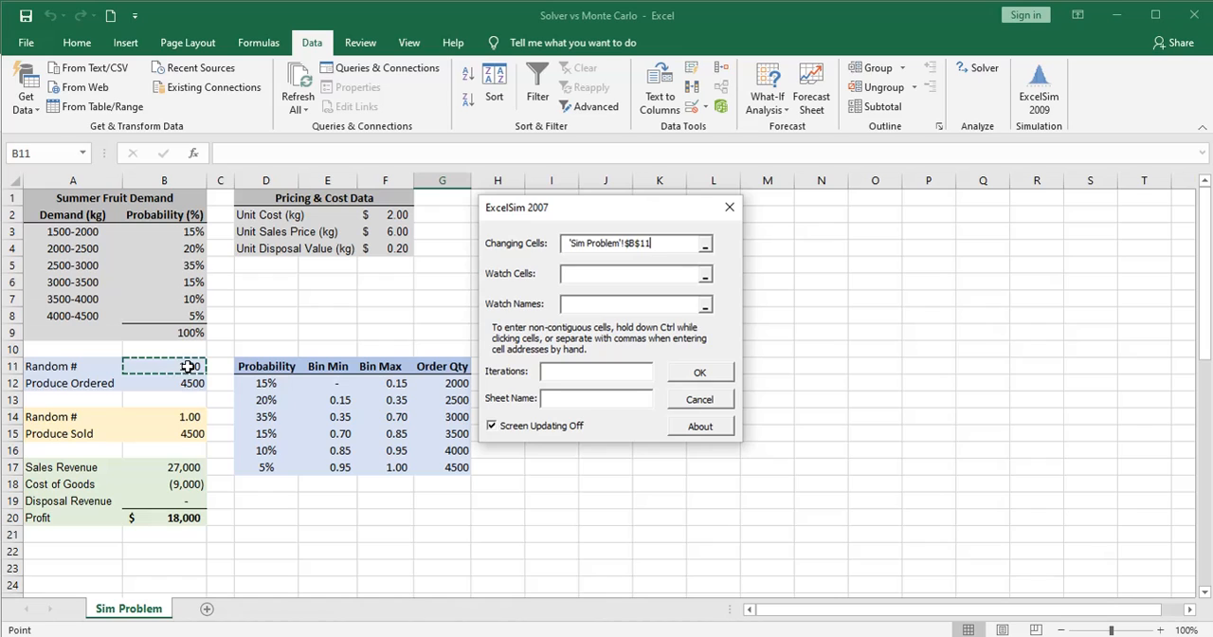
ctrl+click(184, 415)
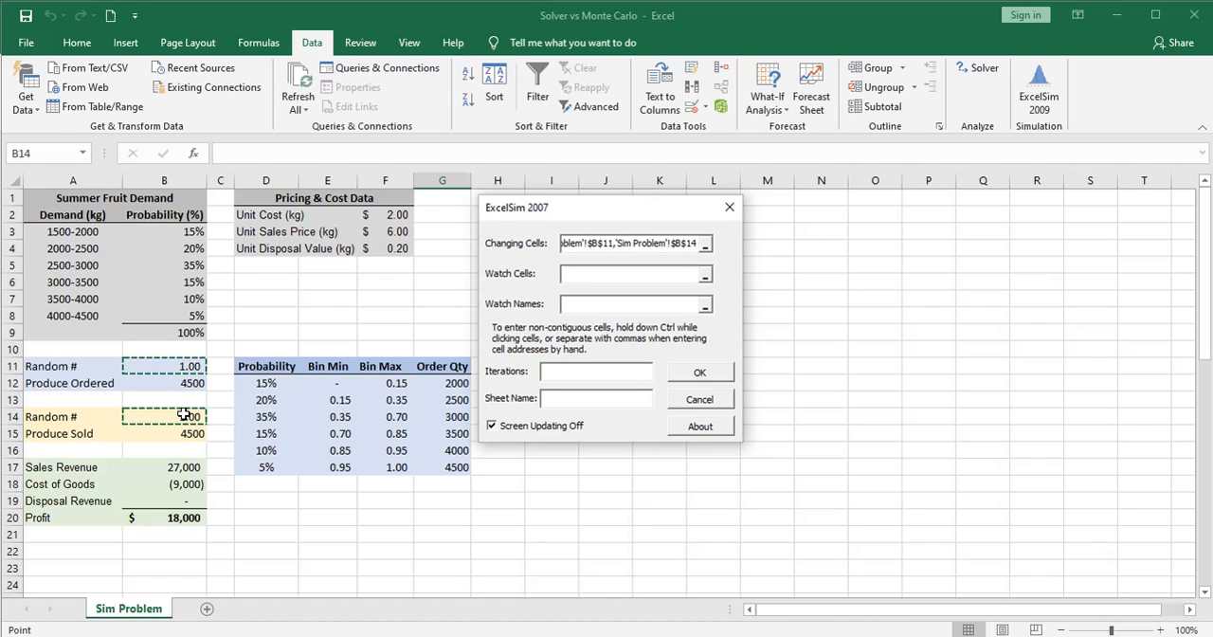
Set the simulation's watch cells to Produce Ordered, Produce Sold and the revenue, cost, disposal and profit values: B12, B15, B17, B18, B19, B20
click(590, 273)
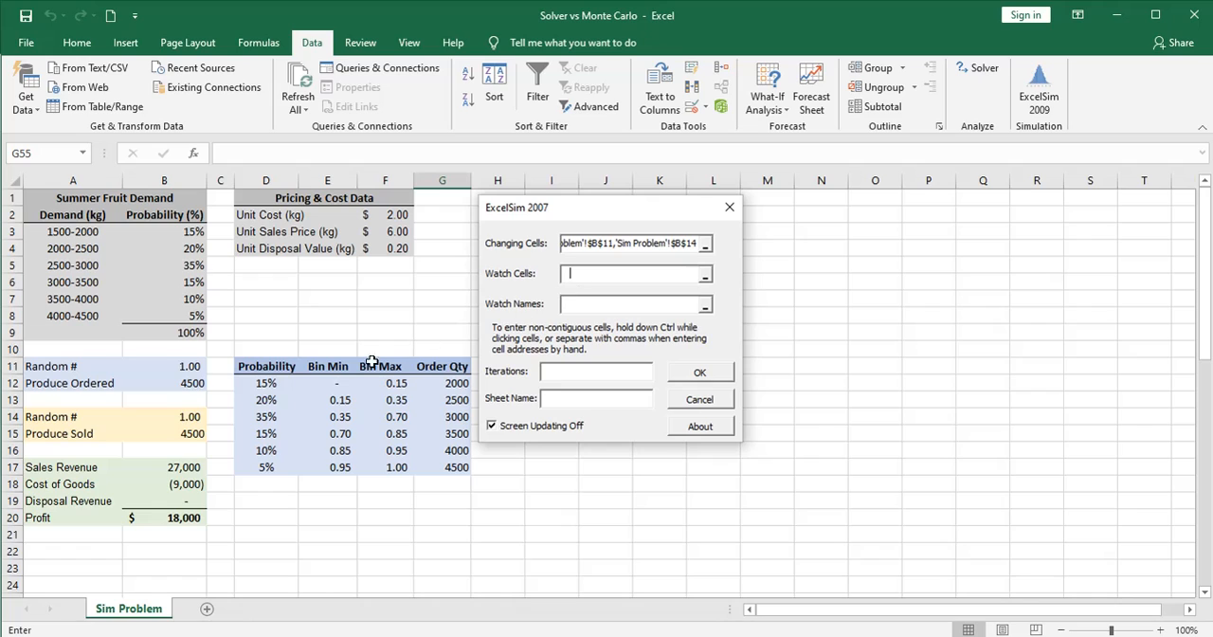
click(174, 382)
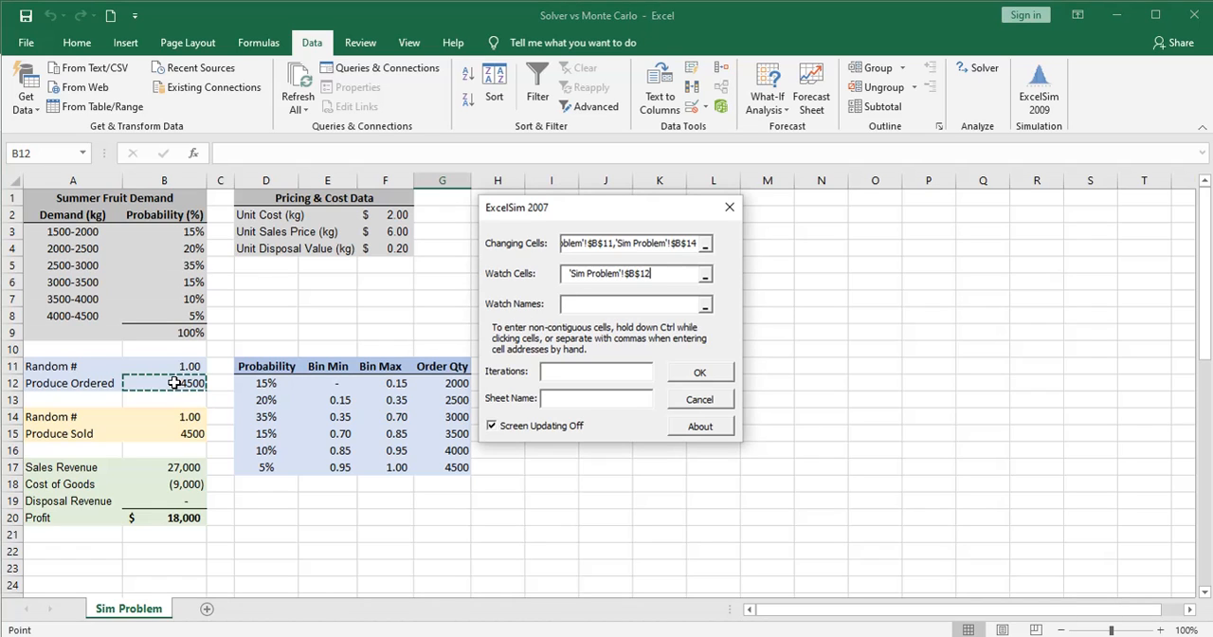
ctrl+click(183, 433)
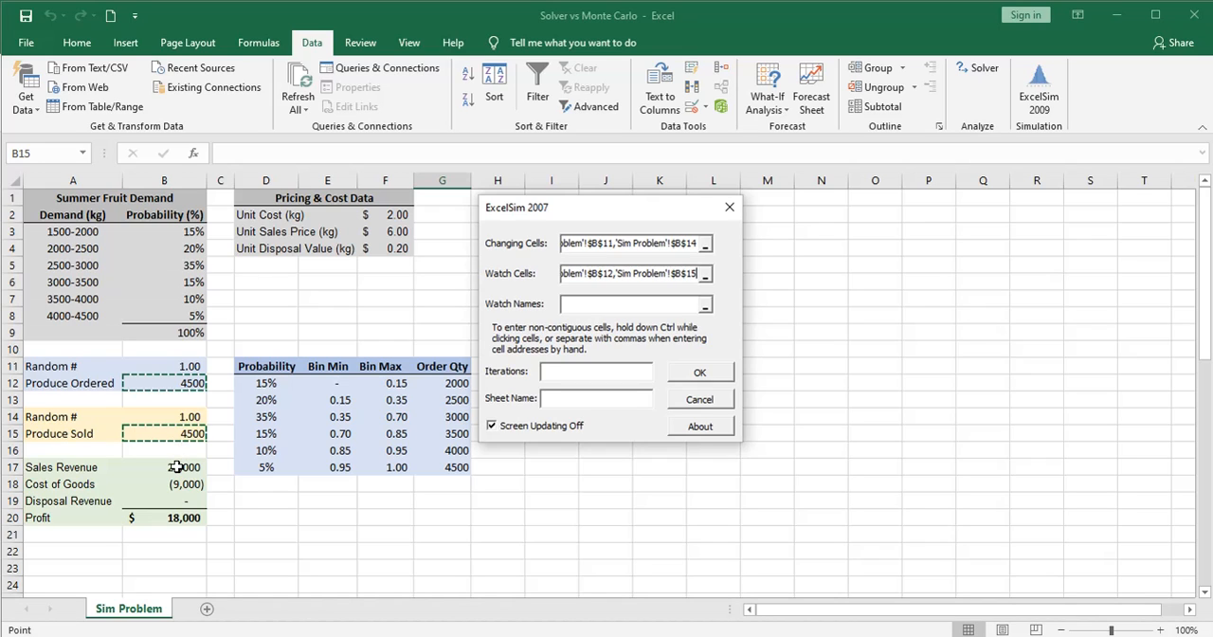
ctrl+click(176, 467)
ctrl+click(178, 483)
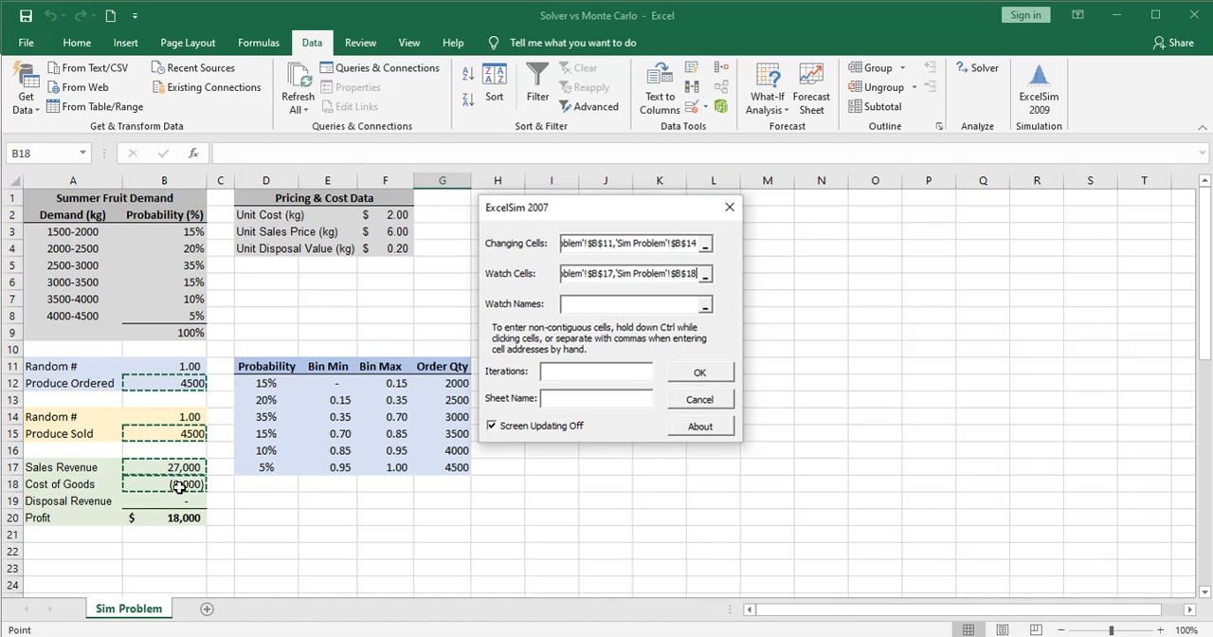
ctrl+click(182, 501)
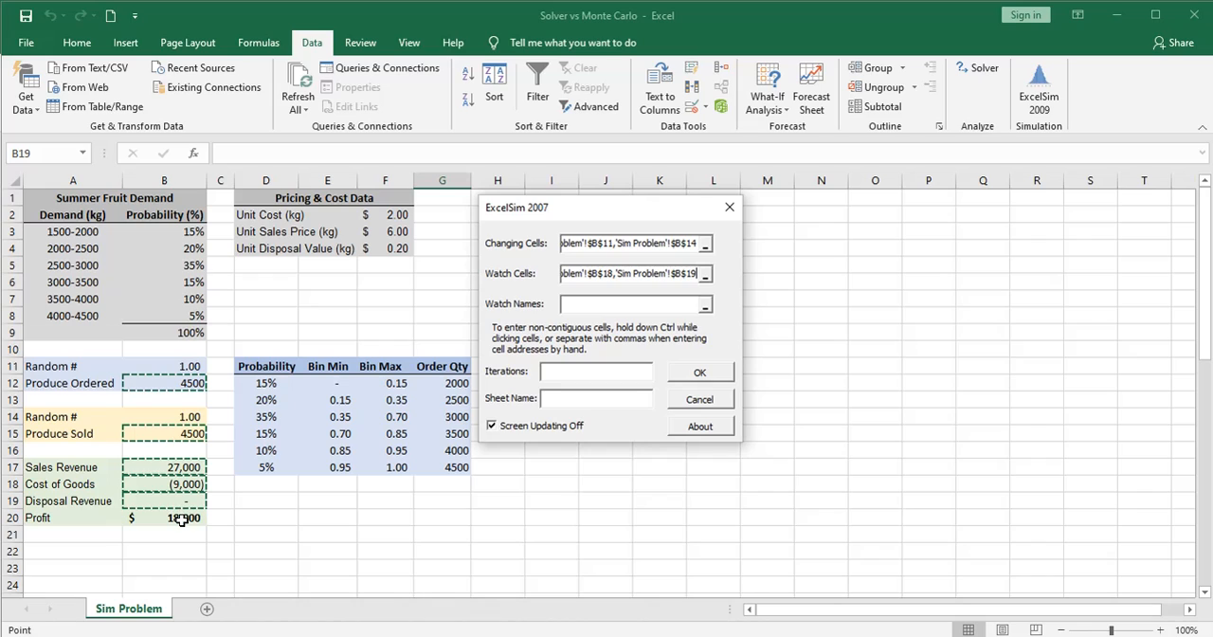
ctrl+click(182, 519)
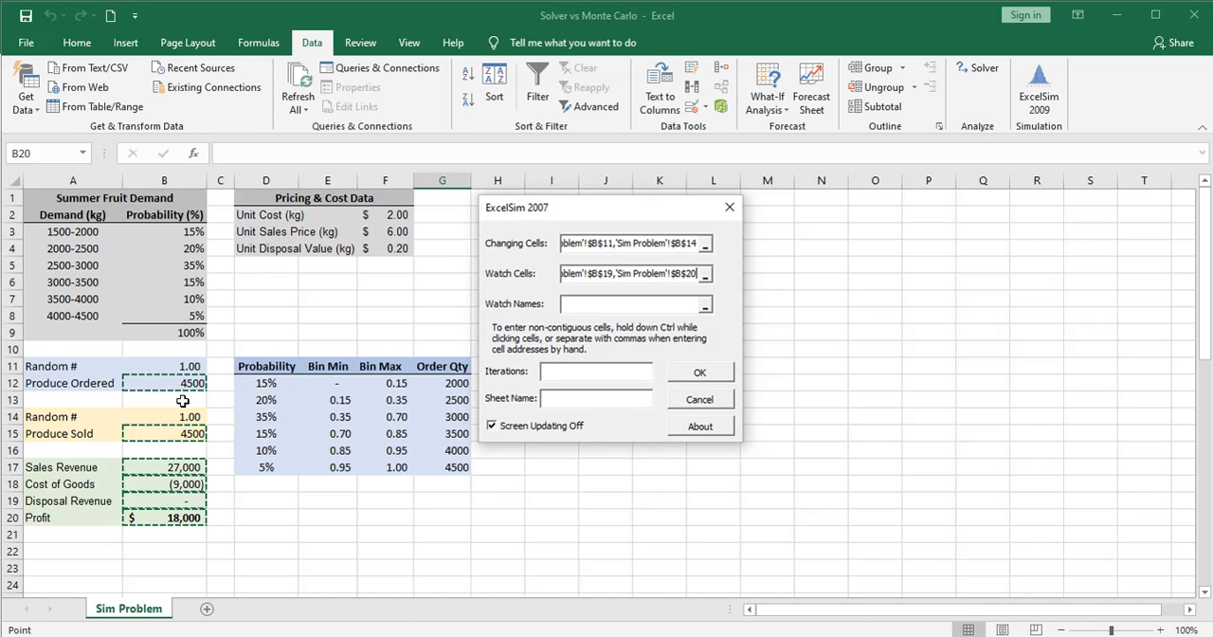
Set the simulation's watch names to the matching labels in A12, A15, A17, A18, A19 and A20
click(570, 305)
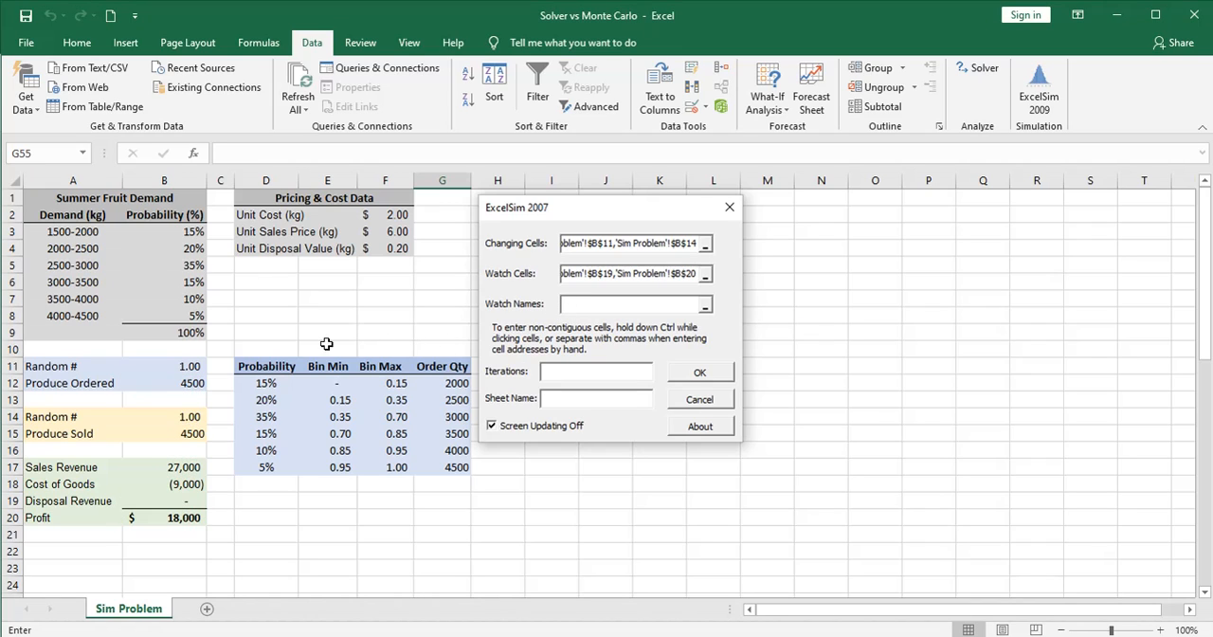
click(71, 384)
ctrl+click(74, 434)
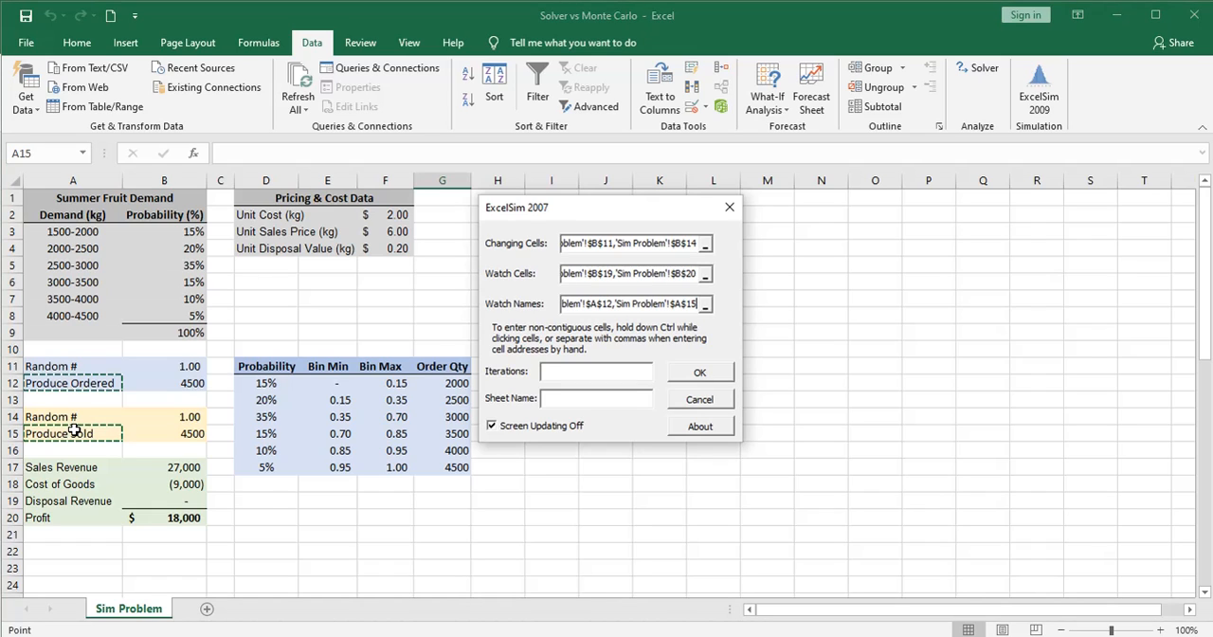
ctrl+click(73, 468)
ctrl+click(74, 485)
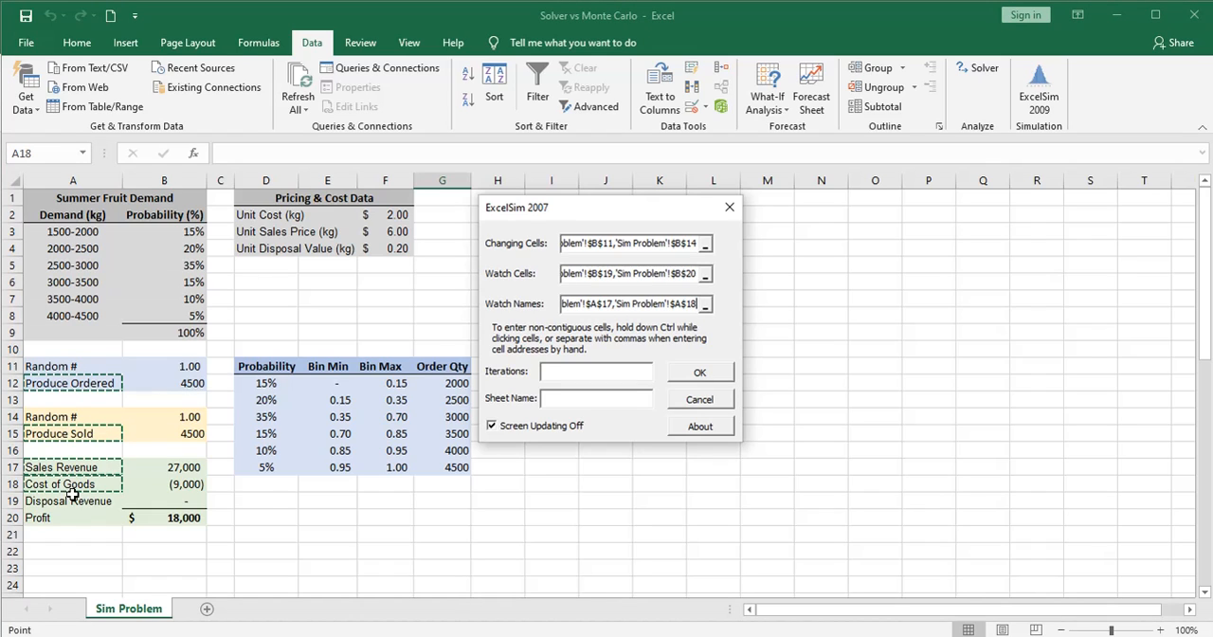
ctrl+click(74, 502)
ctrl+click(73, 519)
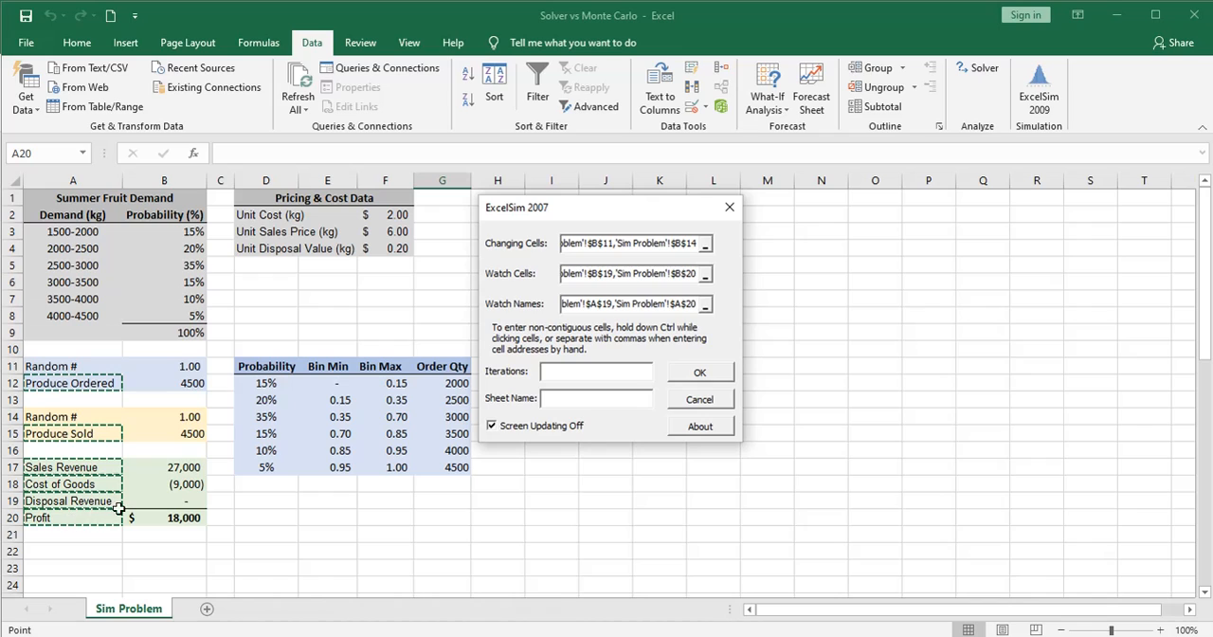
Set the simulation to 30000 iterations with the output sheet named Result, and accept the settings
click(553, 371)
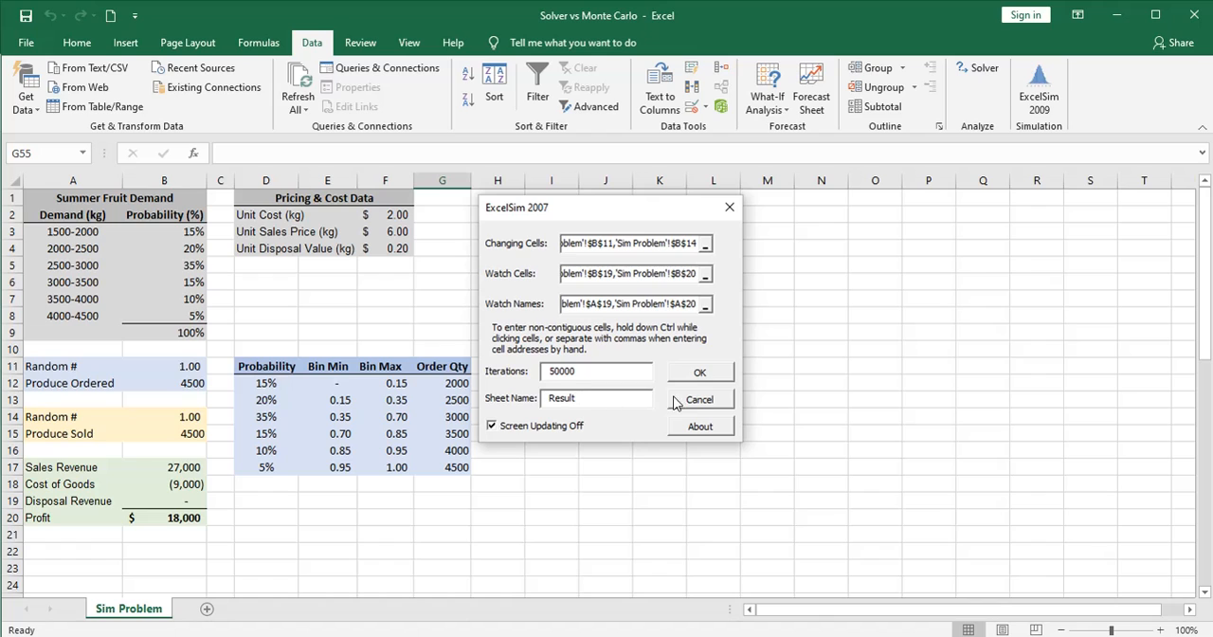
click(699, 371)
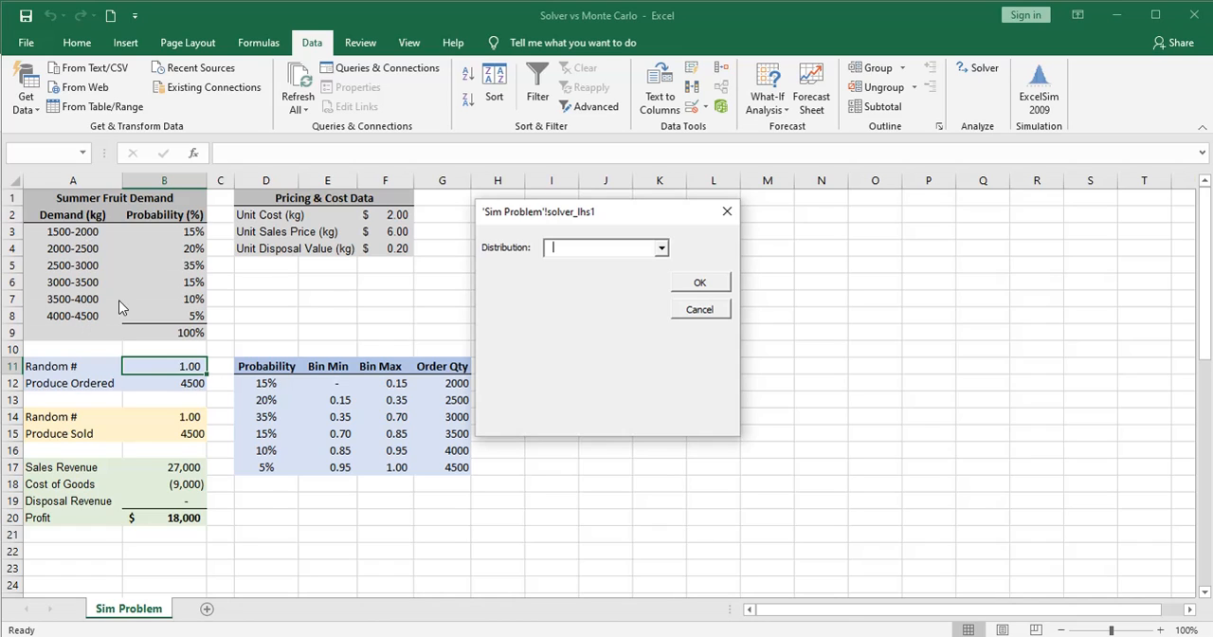
Give the first random number in B11 a Uniform distribution with lower limit 0 and upper limit 1
click(661, 249)
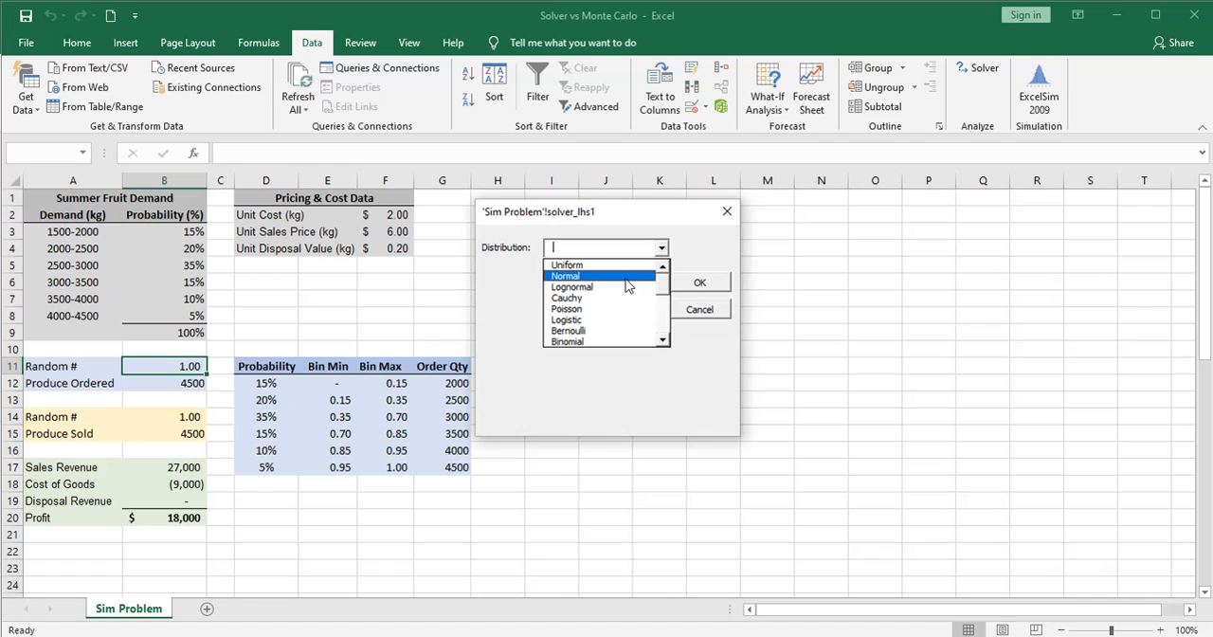
click(619, 268)
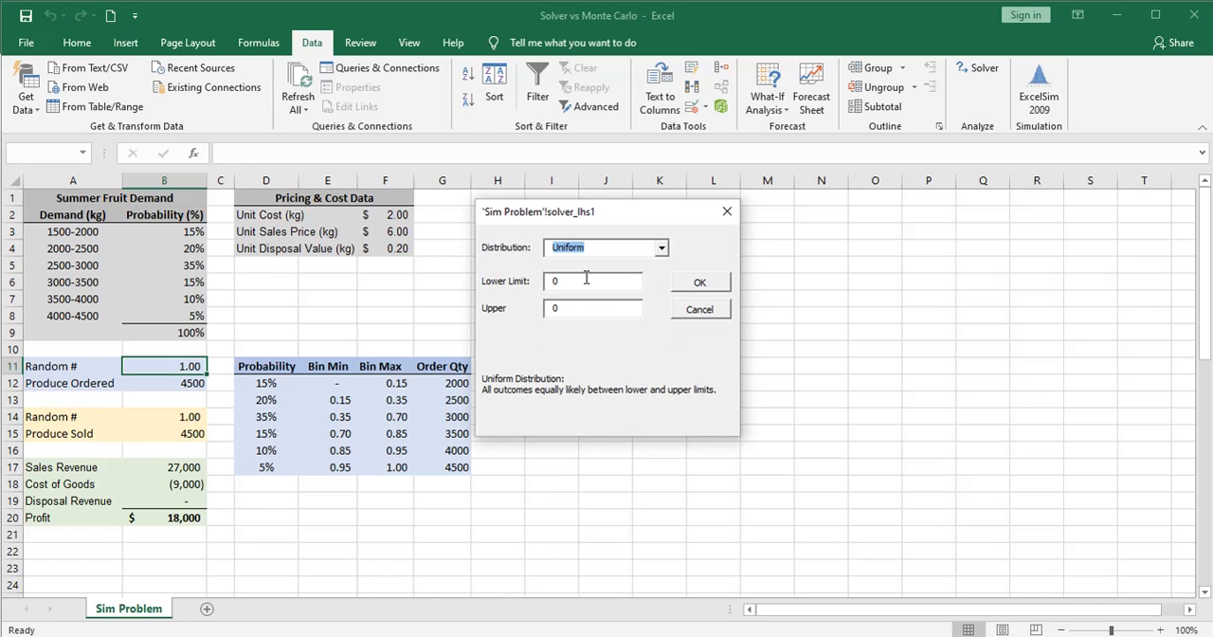
double_click(550, 281)
click(568, 307)
drag(567, 307, 545, 308)
text(1)
click(696, 283)
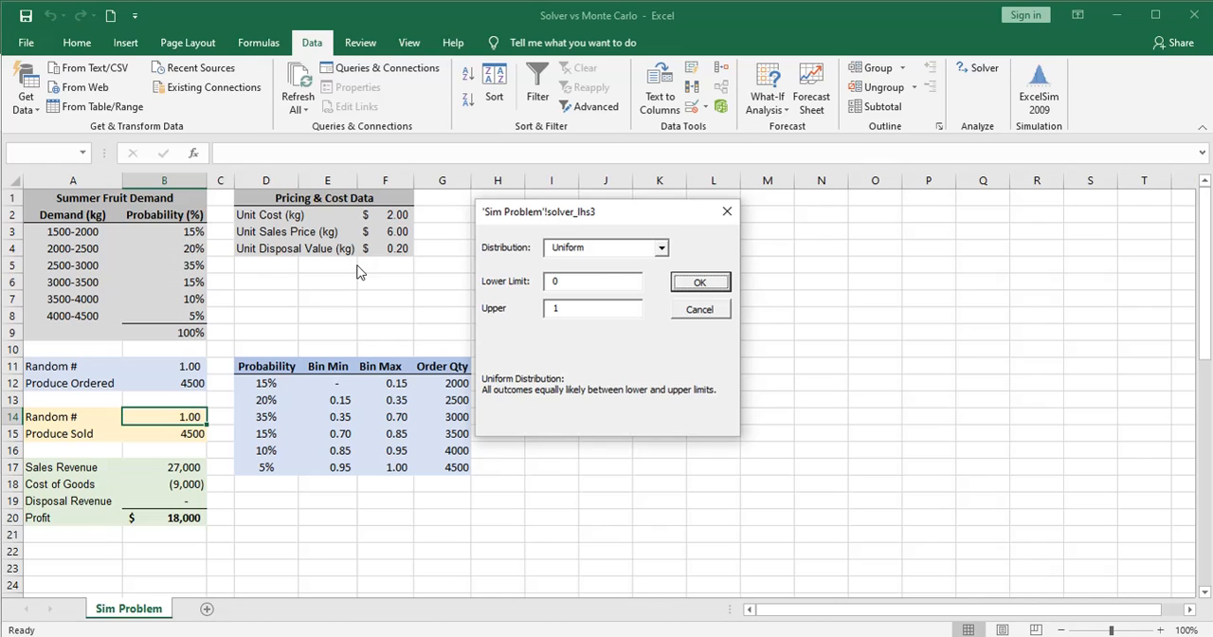
Give the second random number in B14 a Normal distribution with mean .5 and standard deviation .13, and run the simulation
click(662, 247)
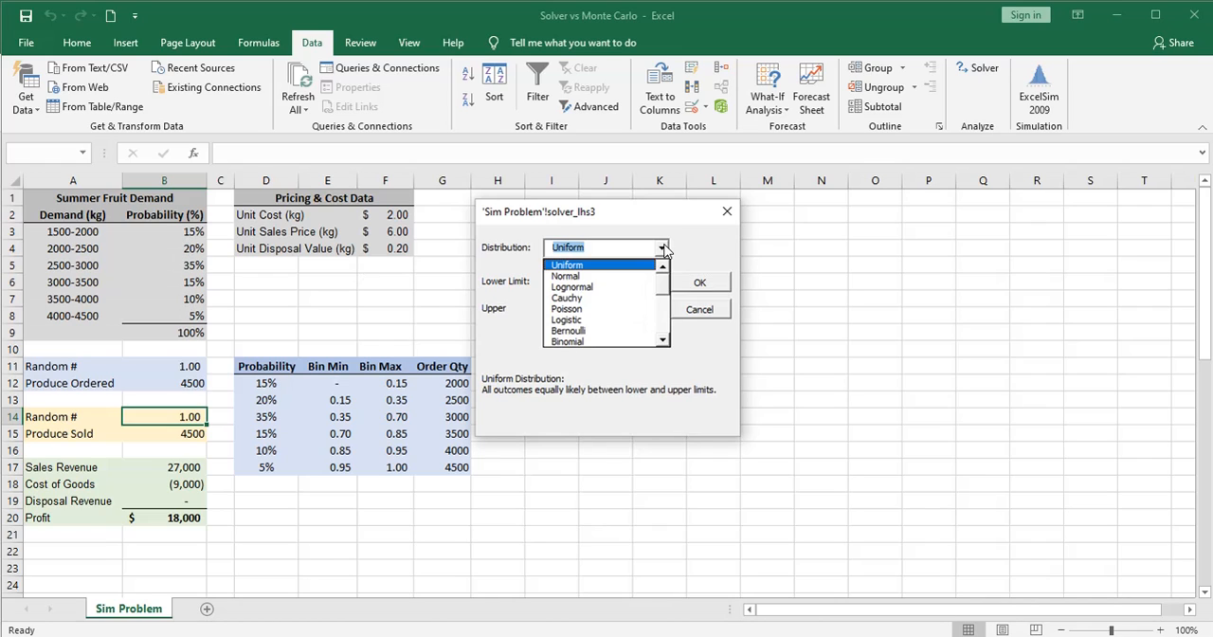
click(569, 276)
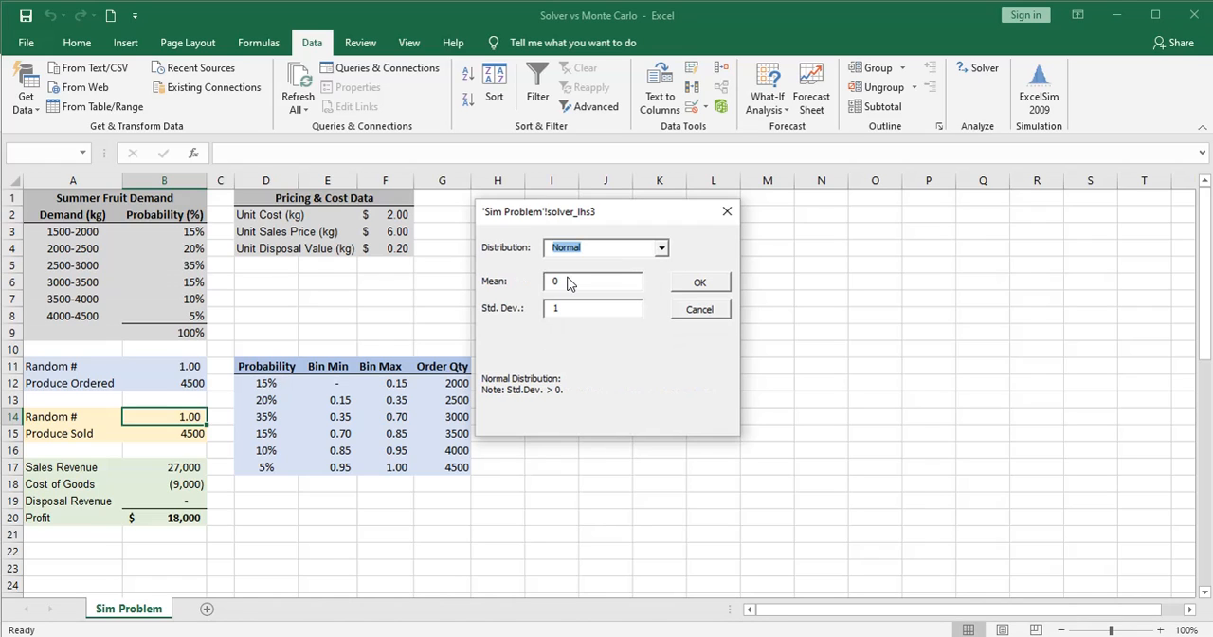
double_click(563, 286)
text(.5)
double_click(546, 309)
text(.1)
click(692, 283)
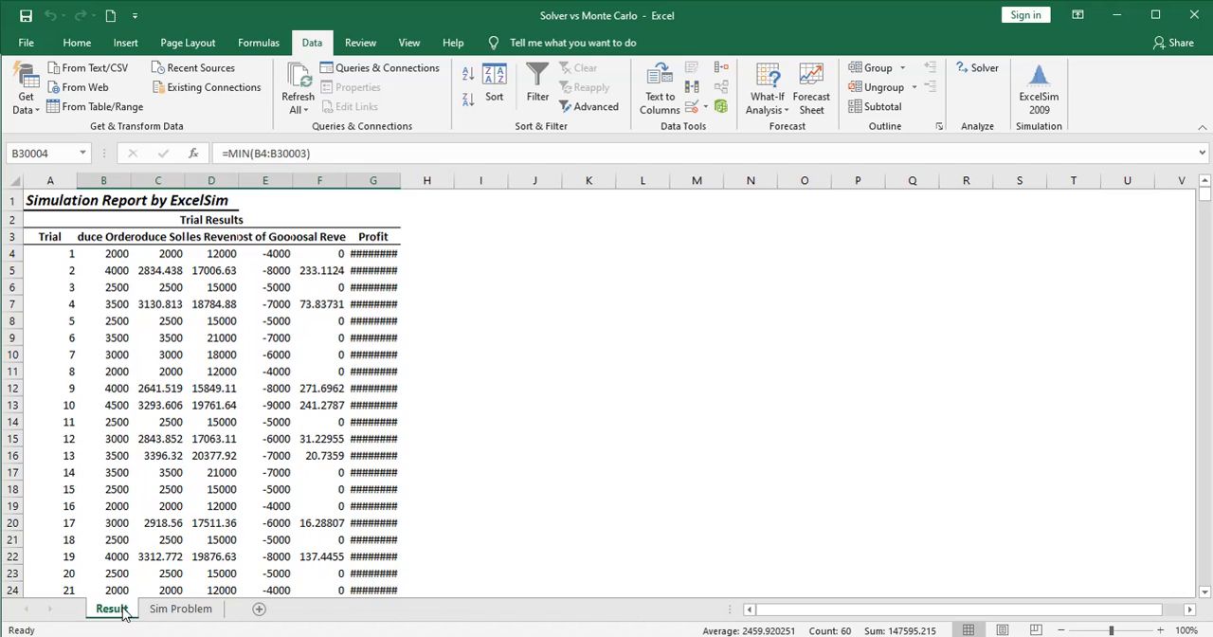
Move the Result sheet after Sim Problem and delete its first two rows, the report title and Trial Results rows
drag(121, 614, 235, 618)
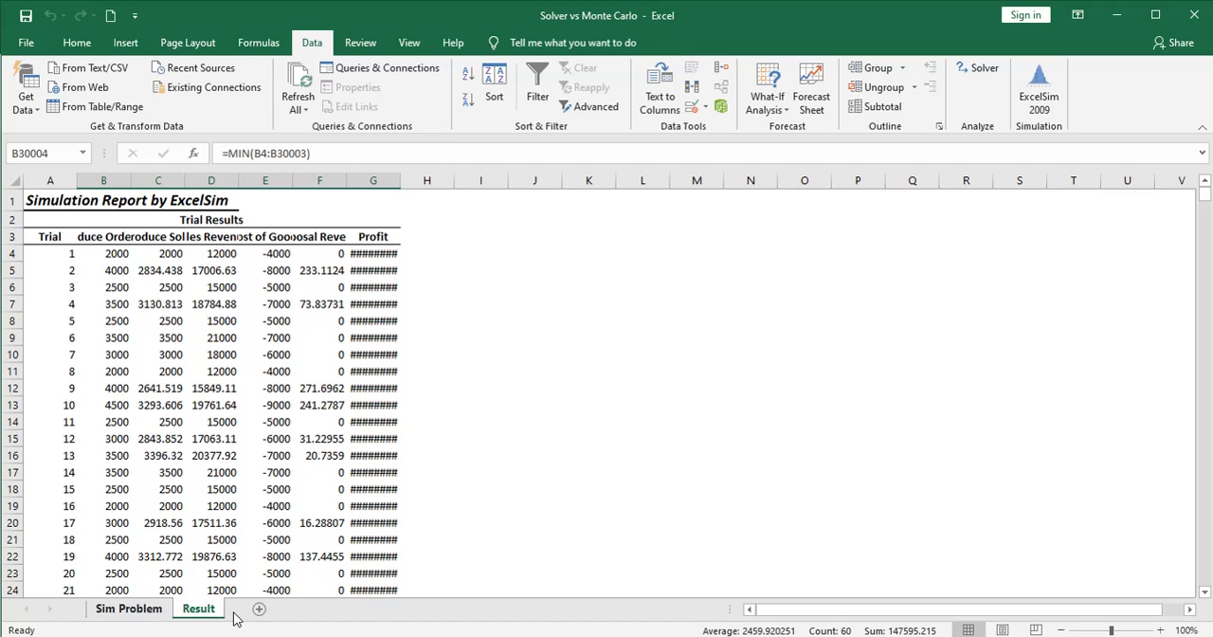
drag(33, 200, 38, 216)
right_click(38, 213)
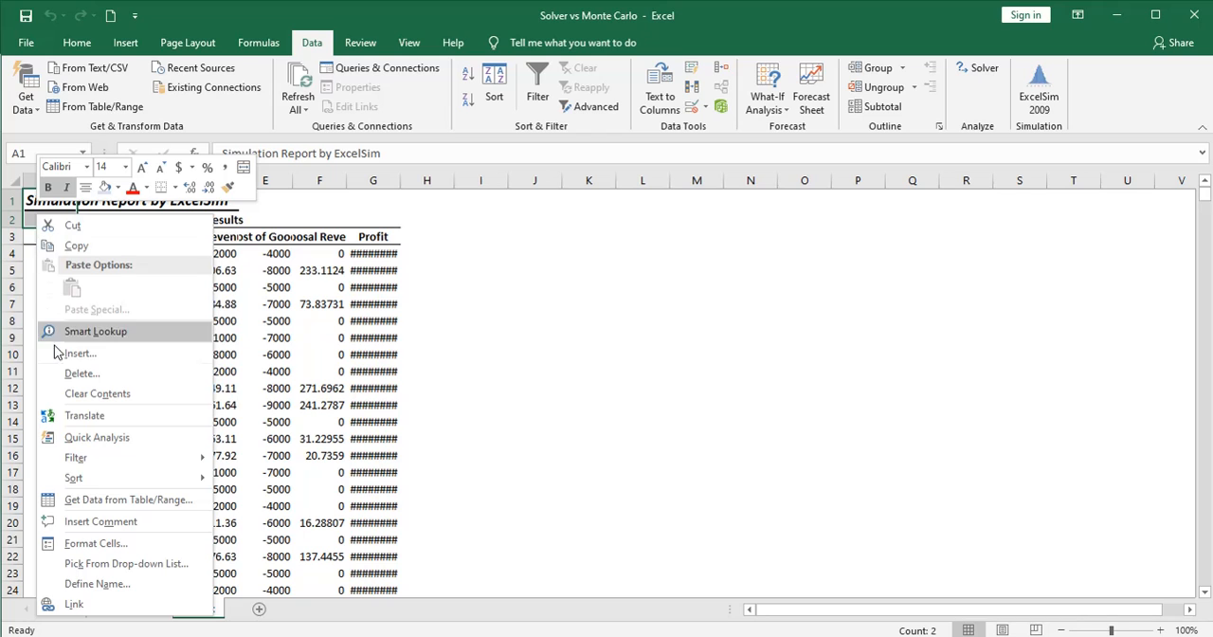
click(67, 373)
click(65, 370)
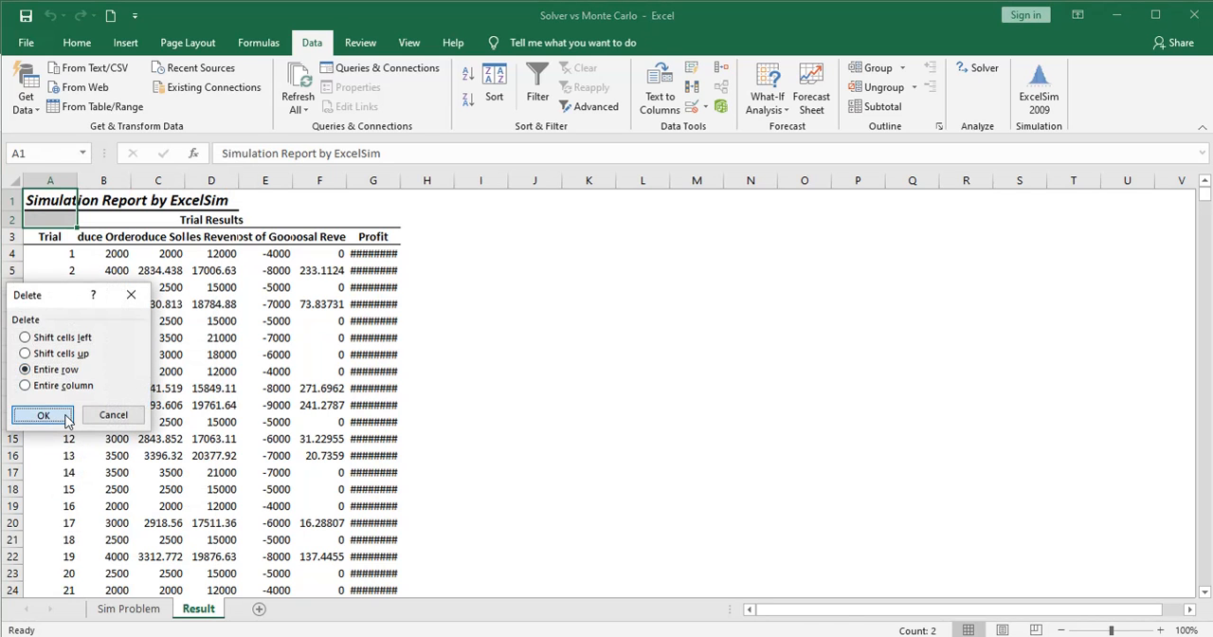
click(43, 415)
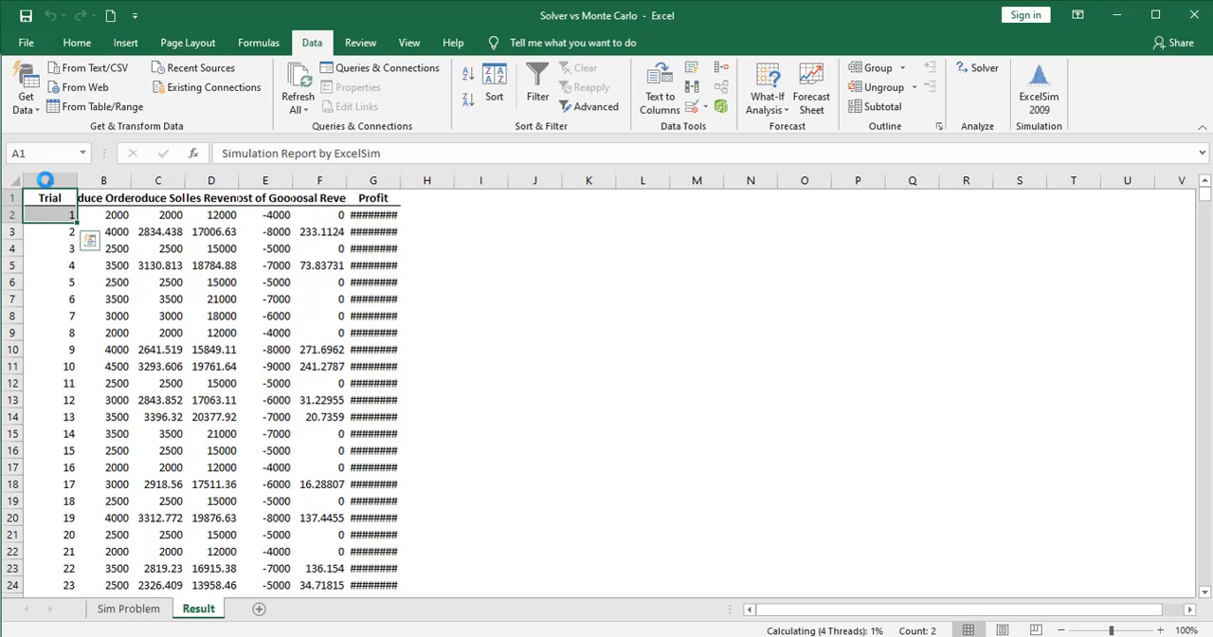
Autofit columns A to G and format the Produce Ordered through Profit figures with thousands separators and no decimals
drag(45, 180, 385, 181)
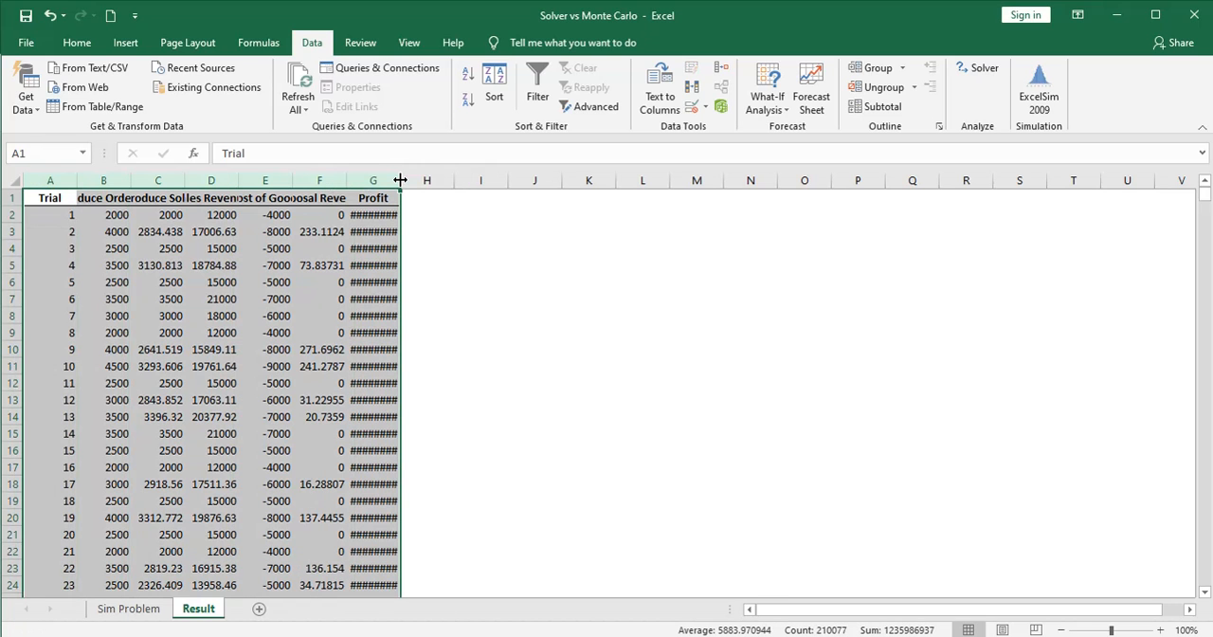
double_click(400, 180)
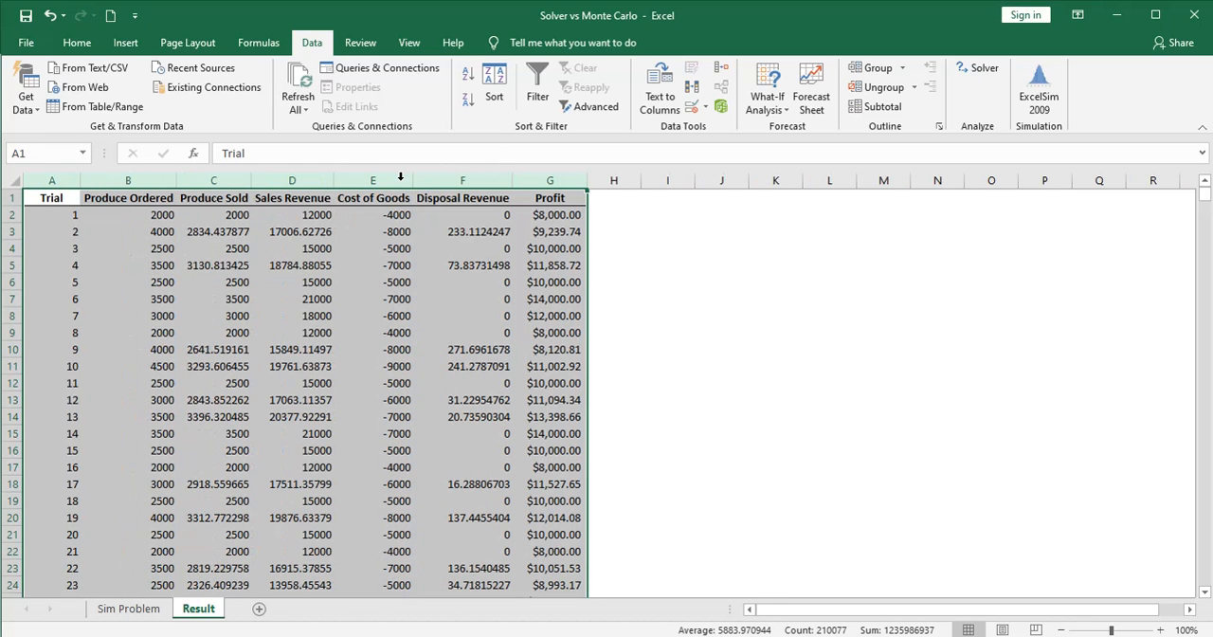
click(154, 197)
key(ctrl+shift+Down)
key(shift+Right)
key(shift+Right)
key(shift+Right)
key(shift+Right)
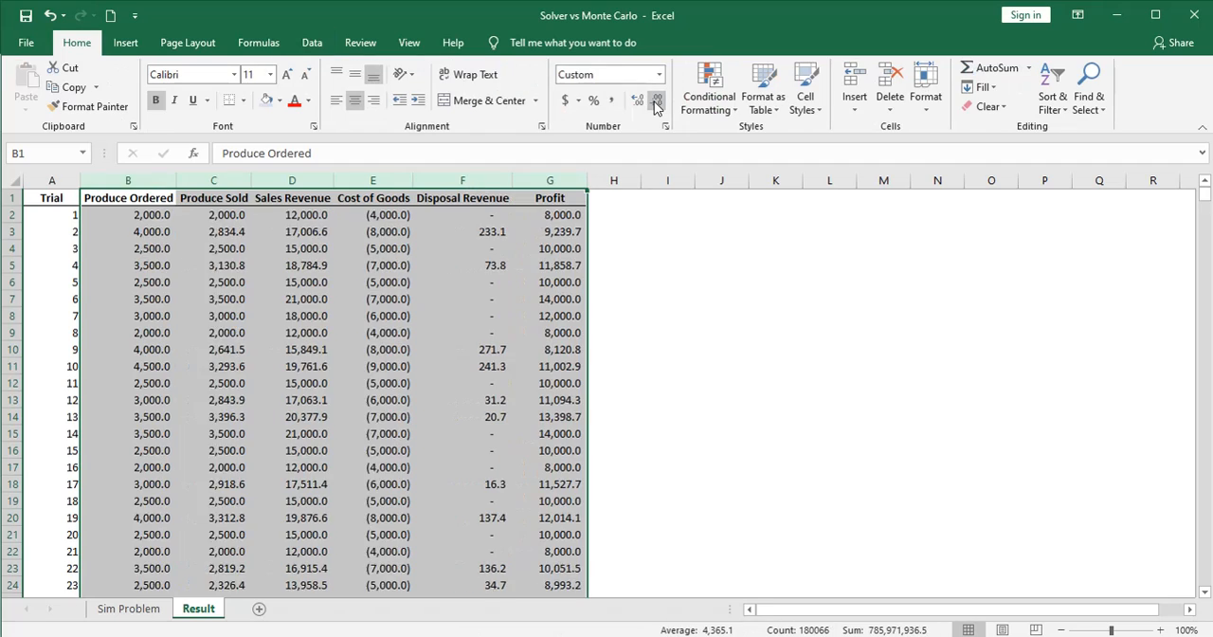
click(653, 106)
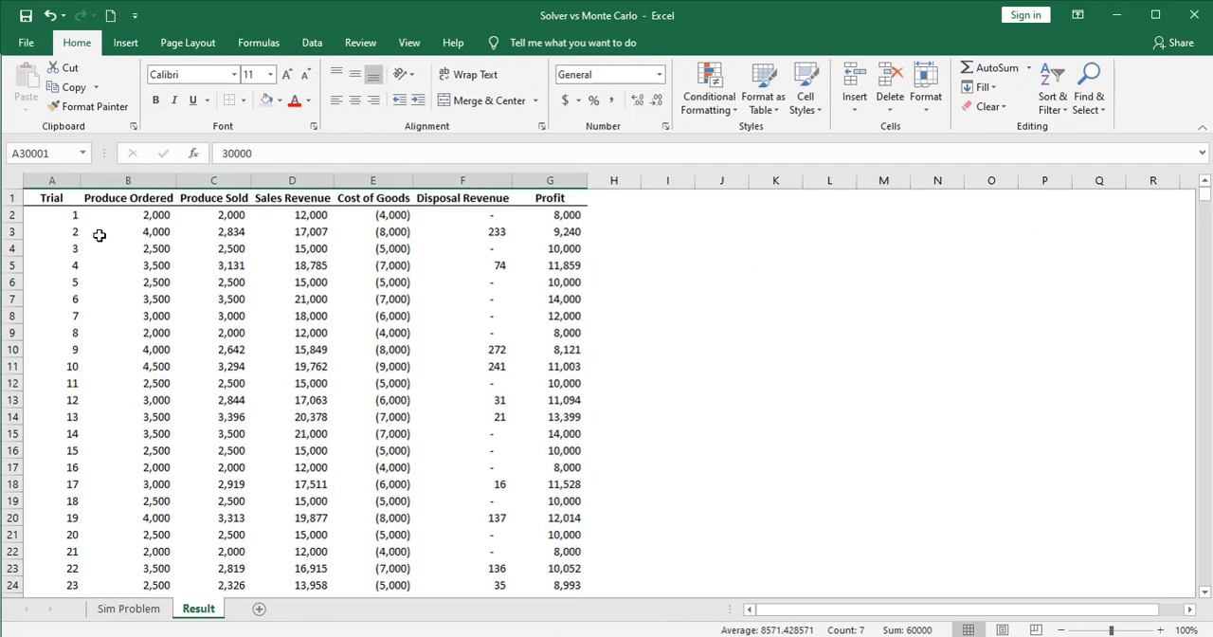
Delete the Trial column from the Result sheet
click(60, 180)
right_click(65, 183)
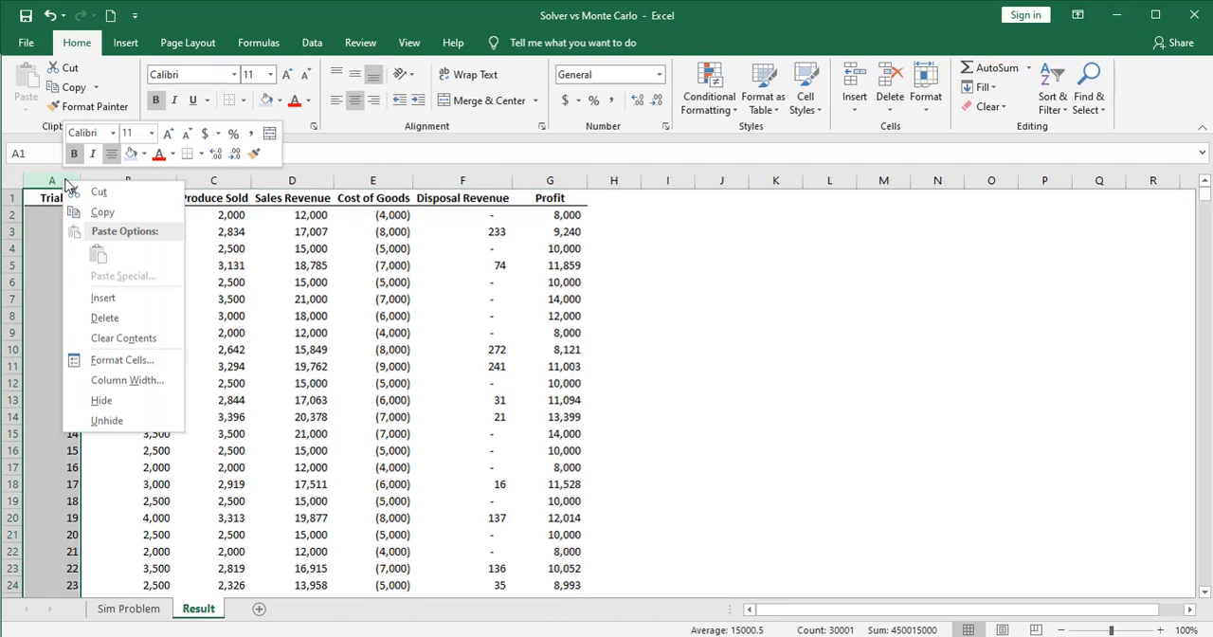
click(105, 317)
click(109, 315)
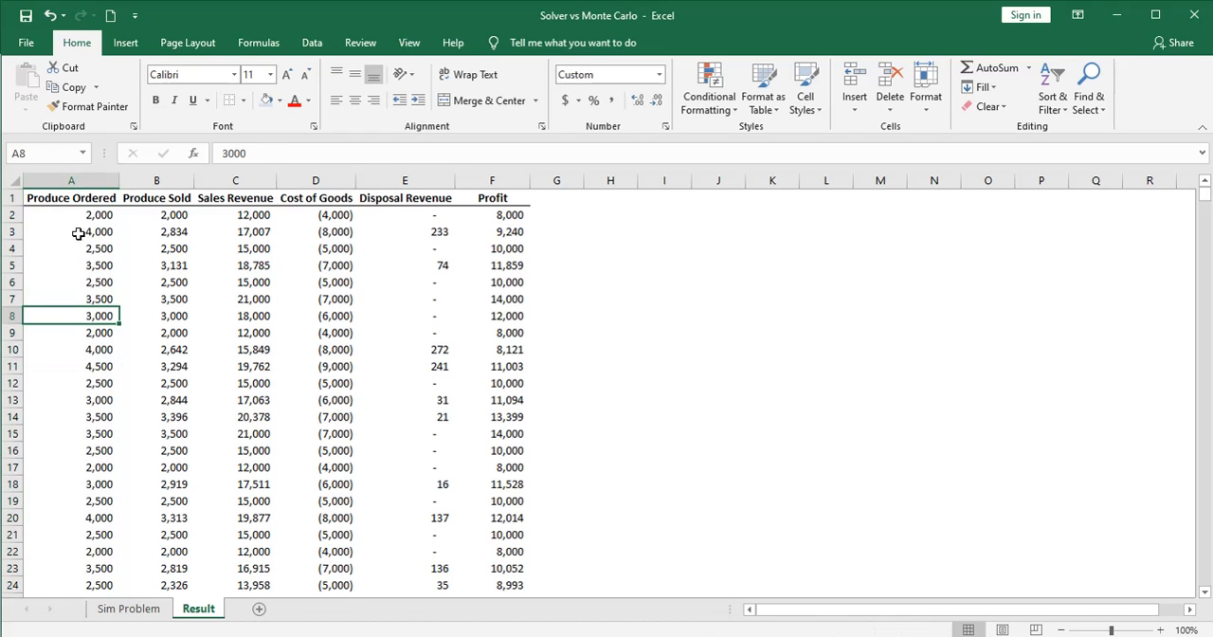
Copy the entire Result sheet and paste it over itself as values
click(14, 185)
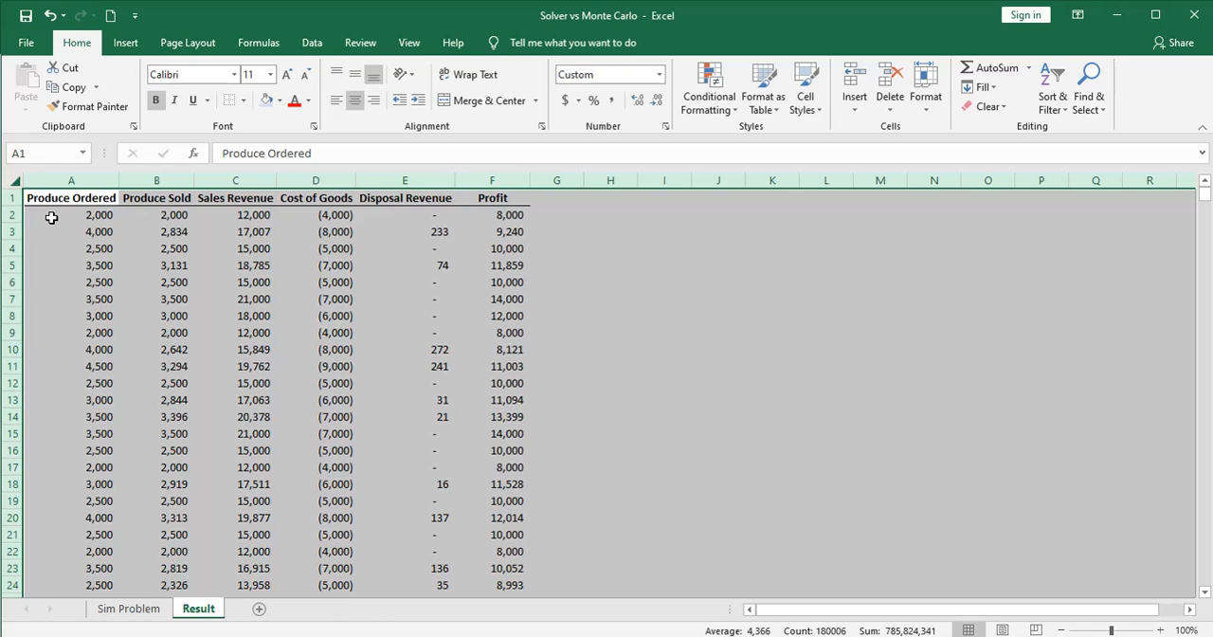
key(ctrl+c)
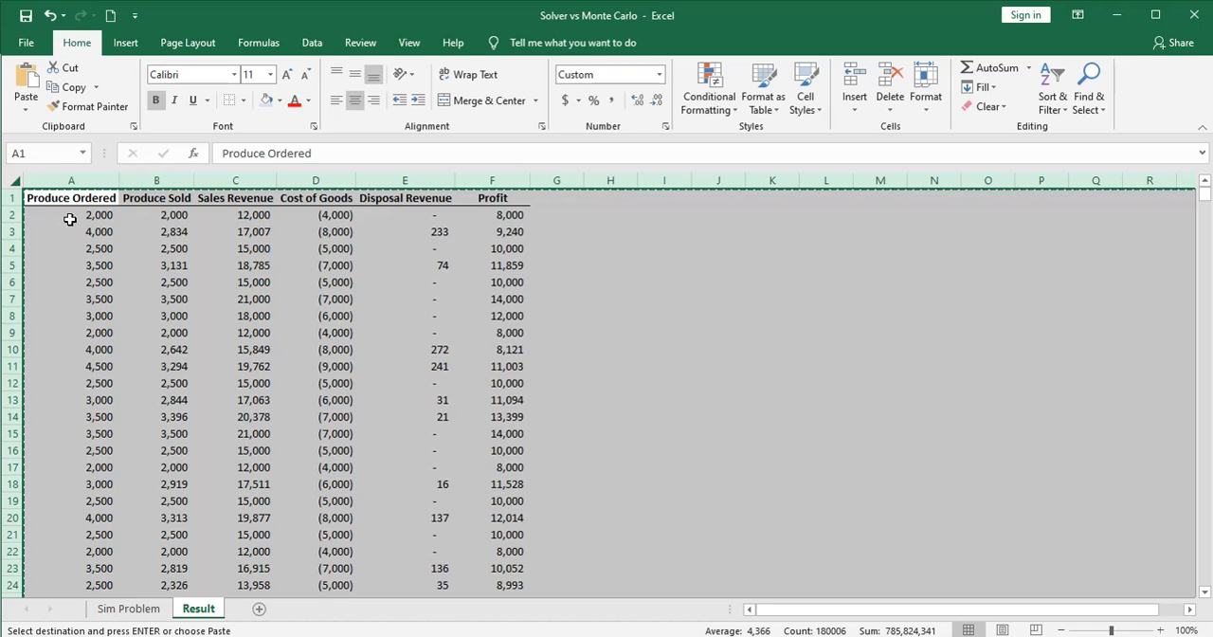
right_click(158, 297)
click(218, 373)
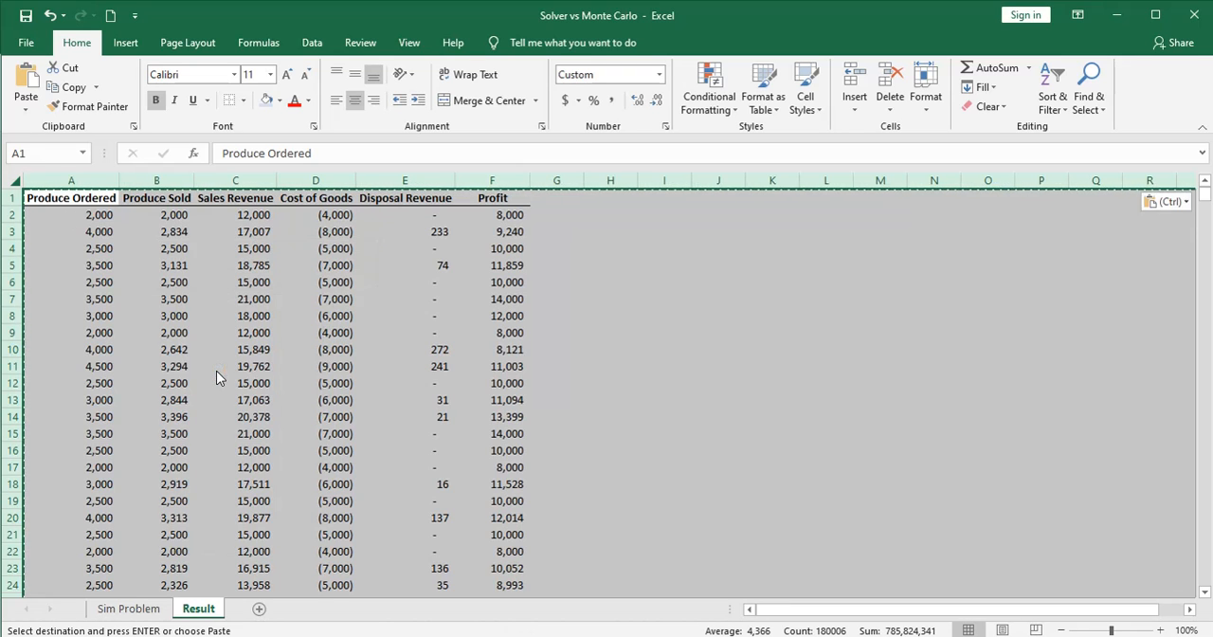
click(216, 370)
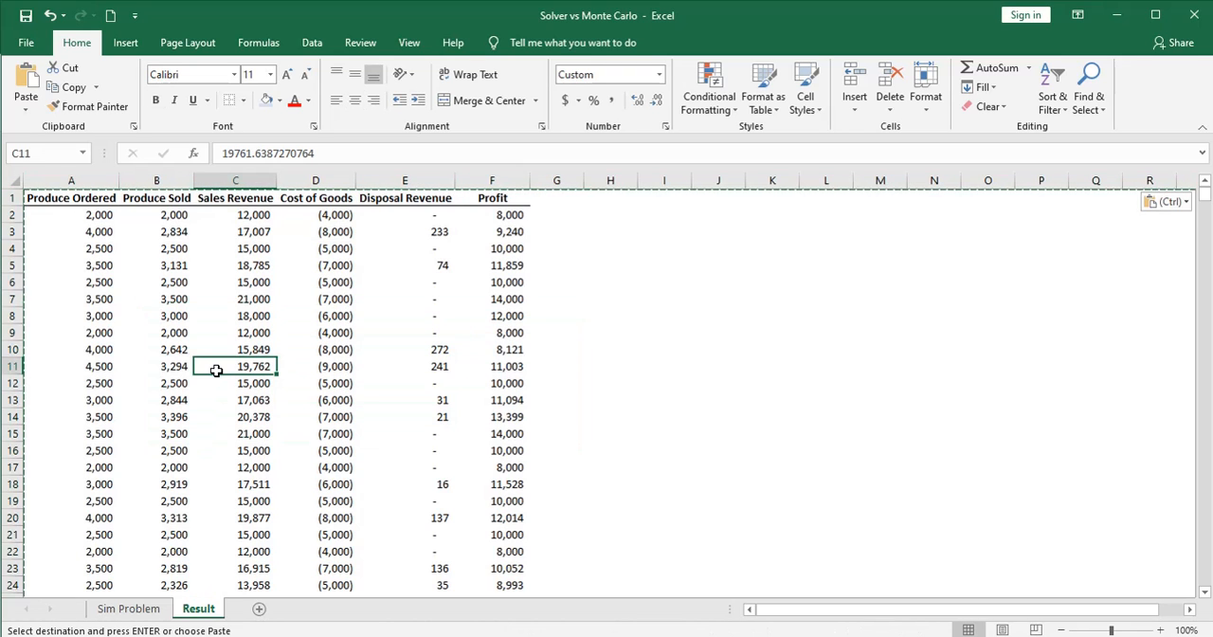
Sort the simulation results by Produce Ordered and then by Profit, both from smallest to largest
click(16, 180)
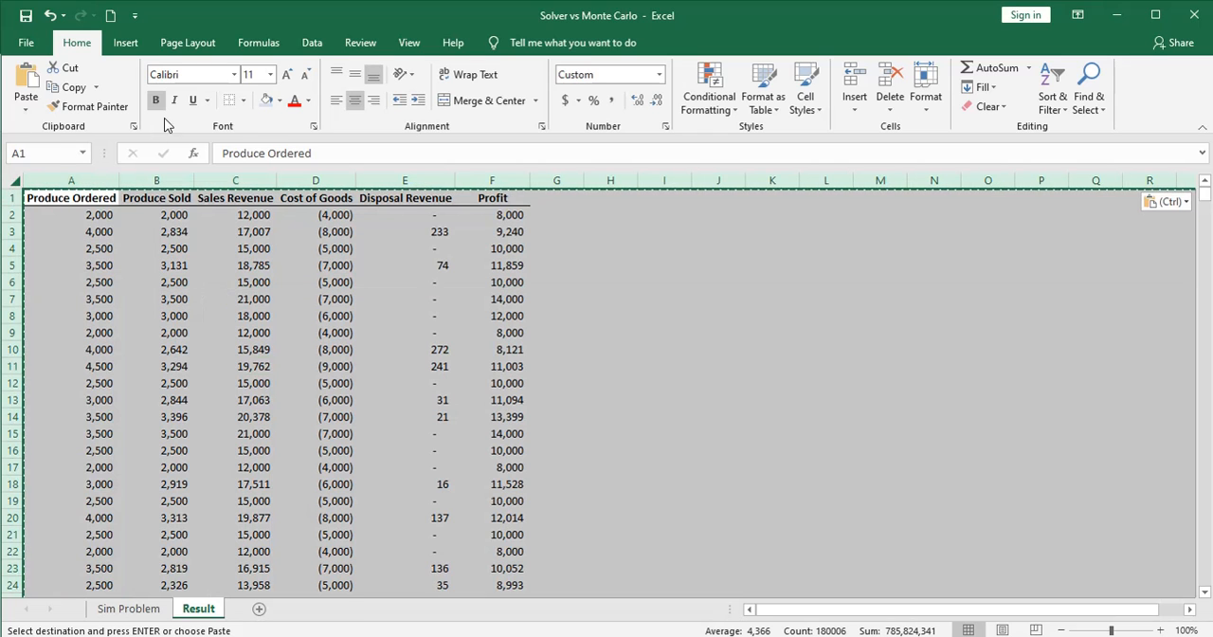
click(311, 43)
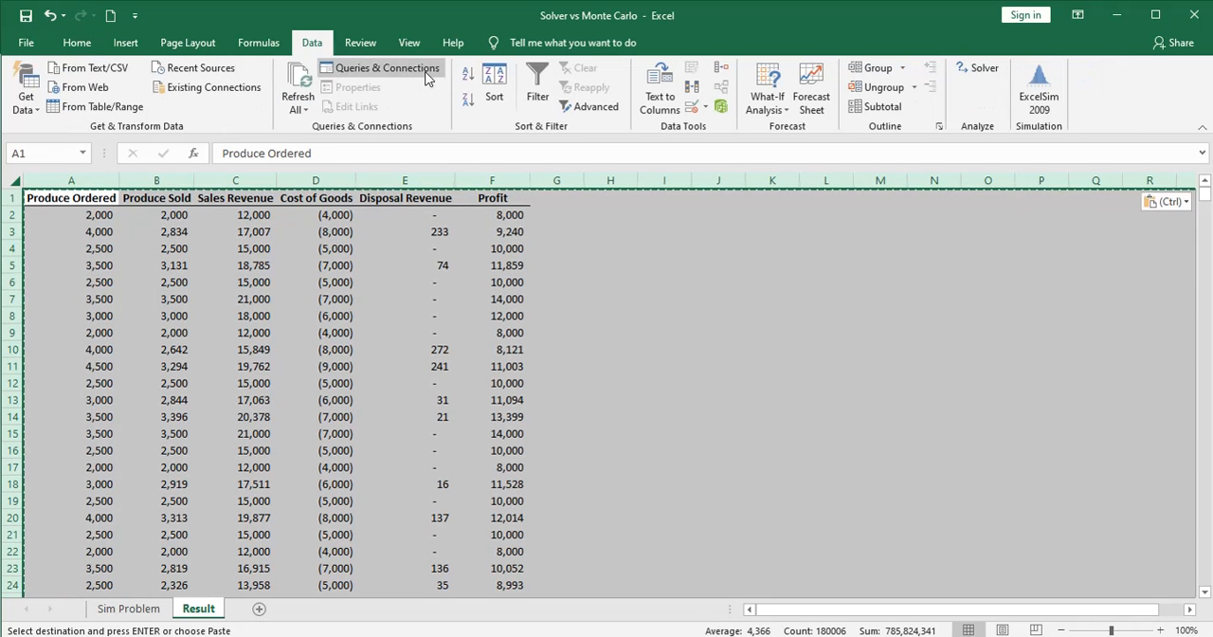
click(496, 95)
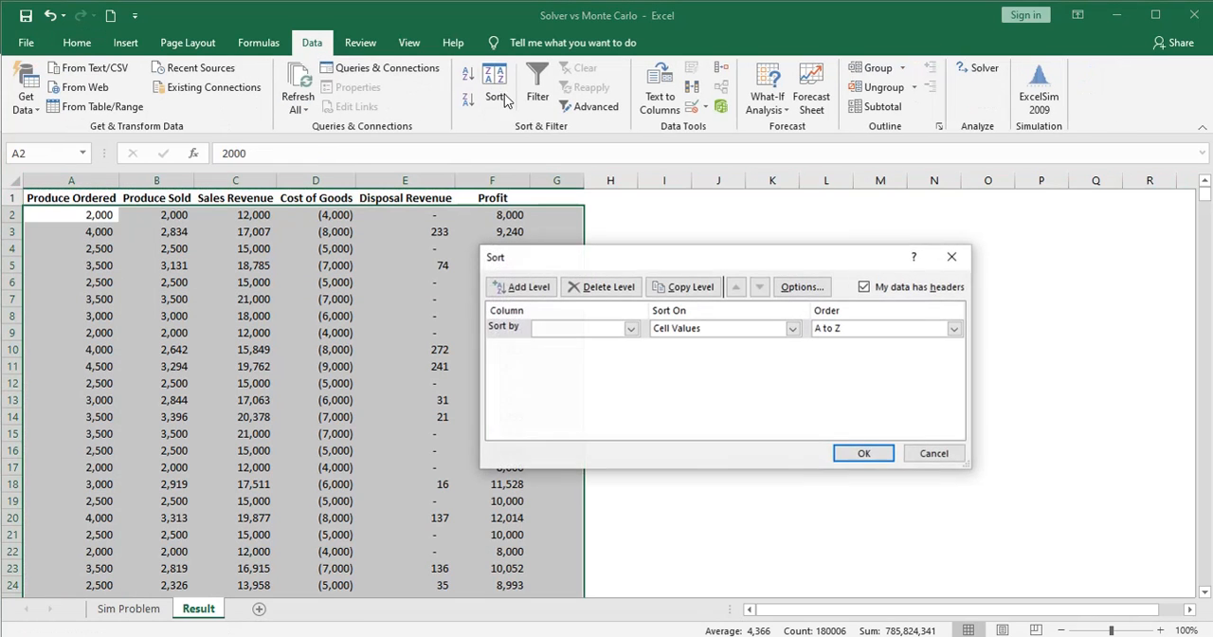
click(630, 327)
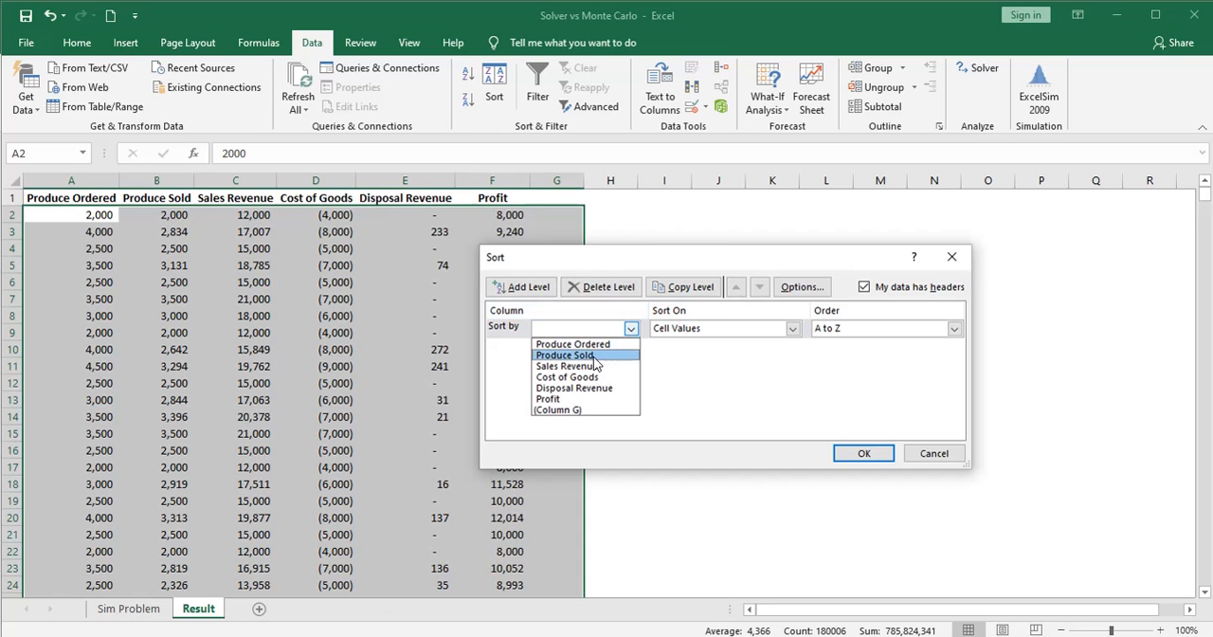
click(597, 345)
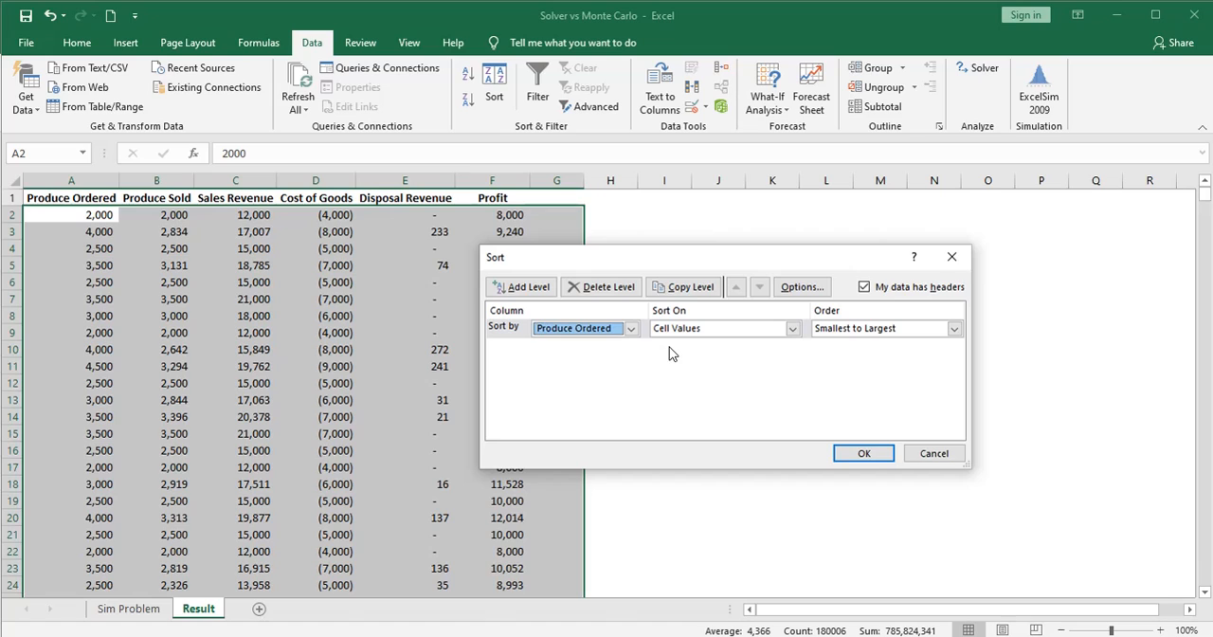
click(527, 287)
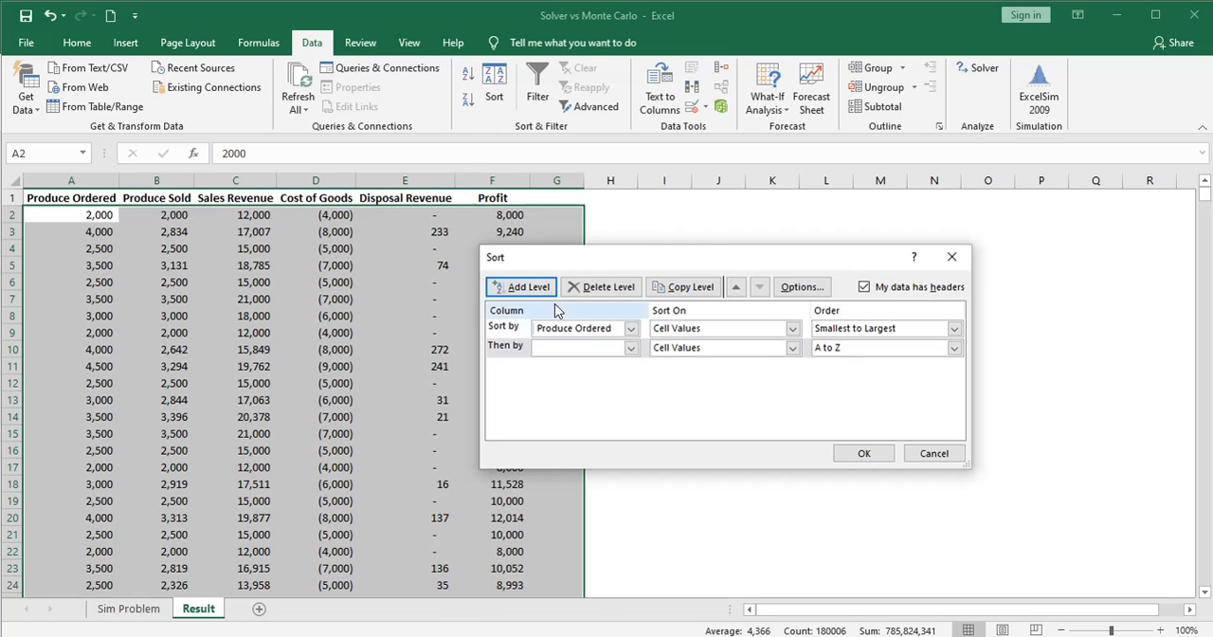
click(631, 349)
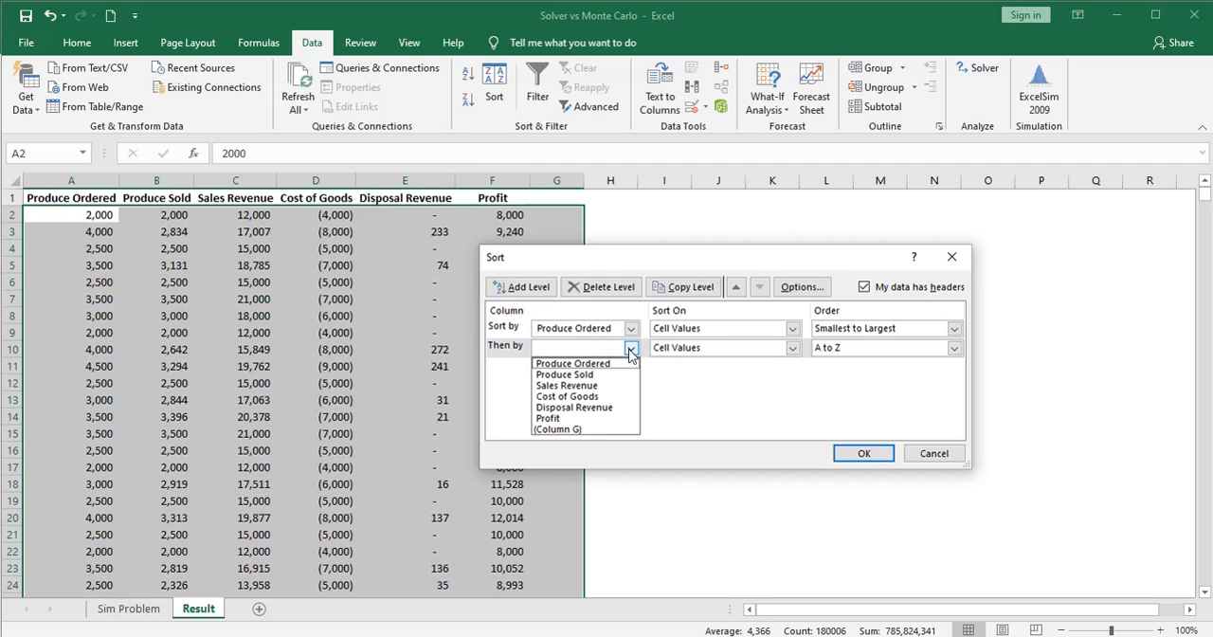
click(589, 419)
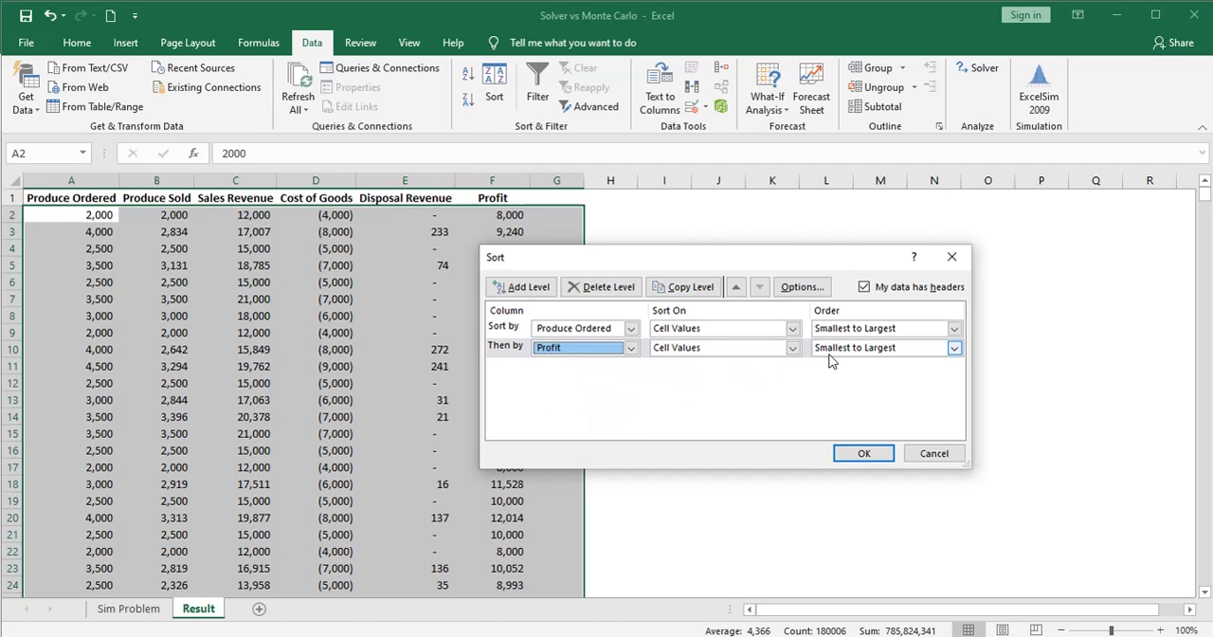
click(863, 454)
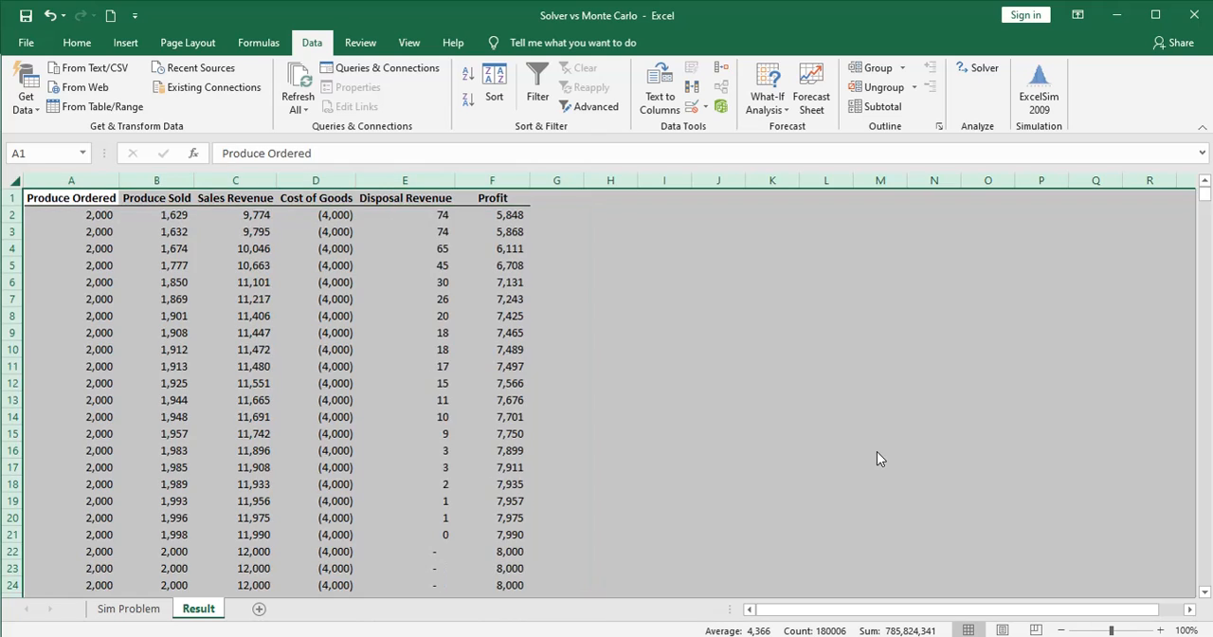
click(876, 452)
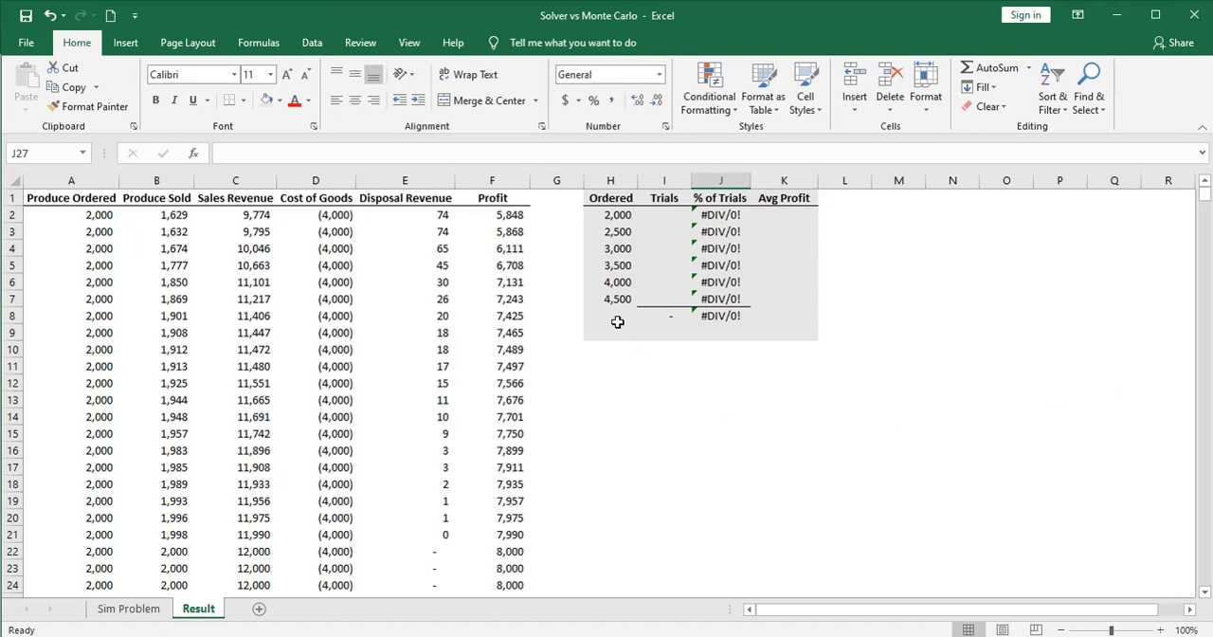
Count the trials with 2,000 ordered by entering =COUNTIF(A2:A30001,"=2000") in I2
click(608, 217)
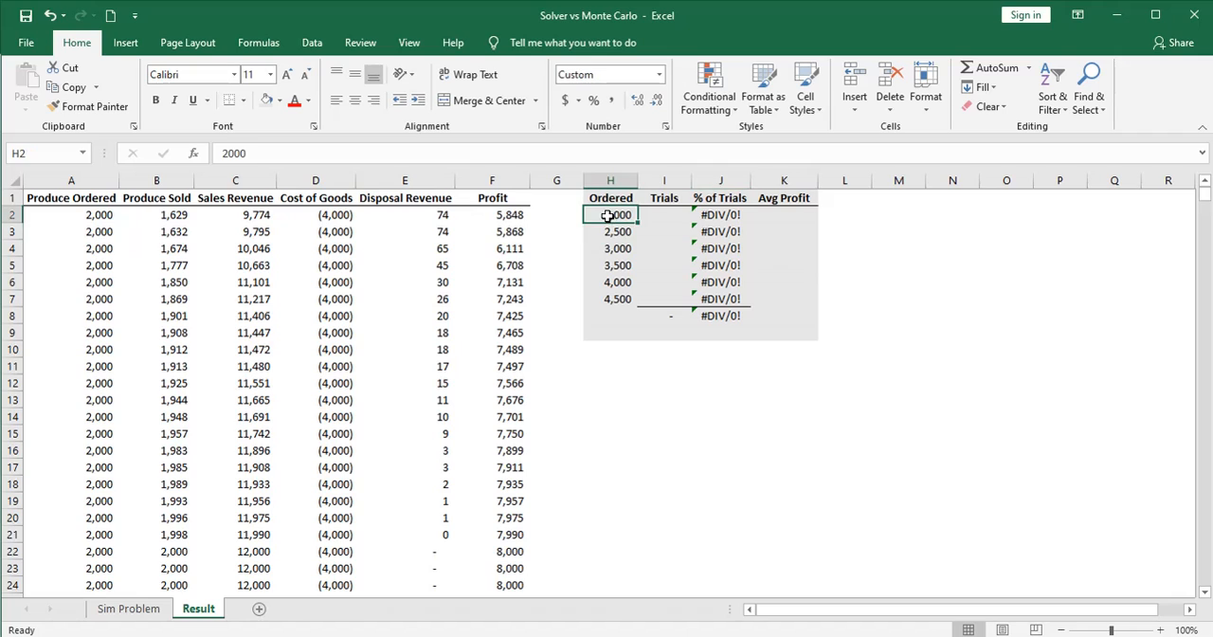
click(607, 234)
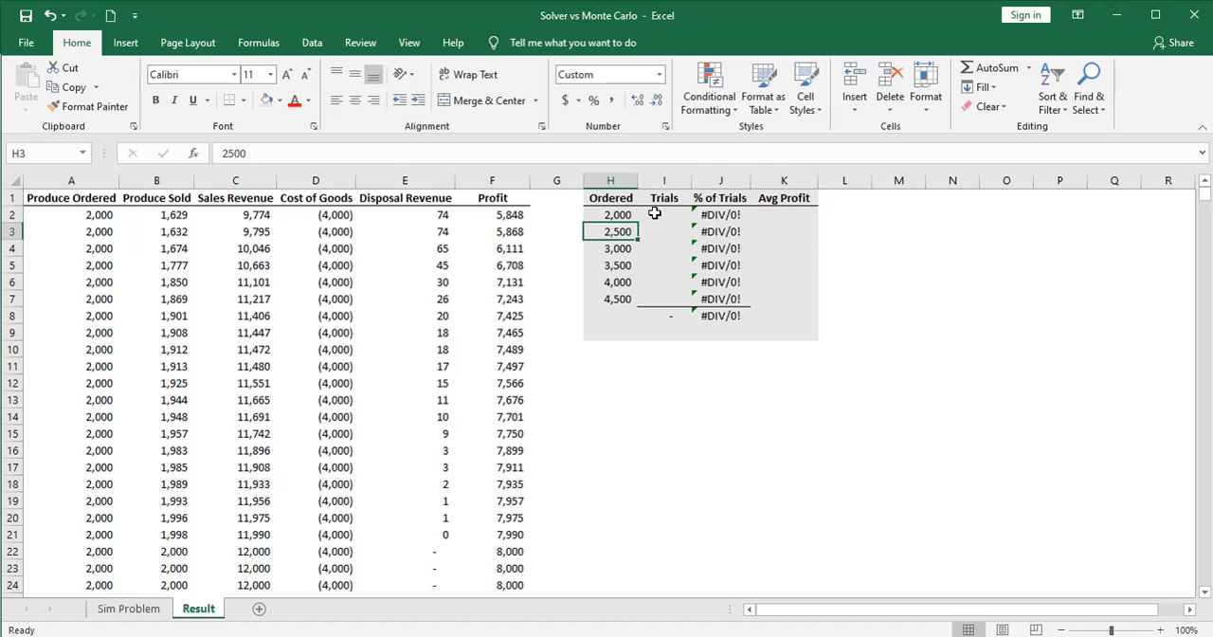
click(655, 214)
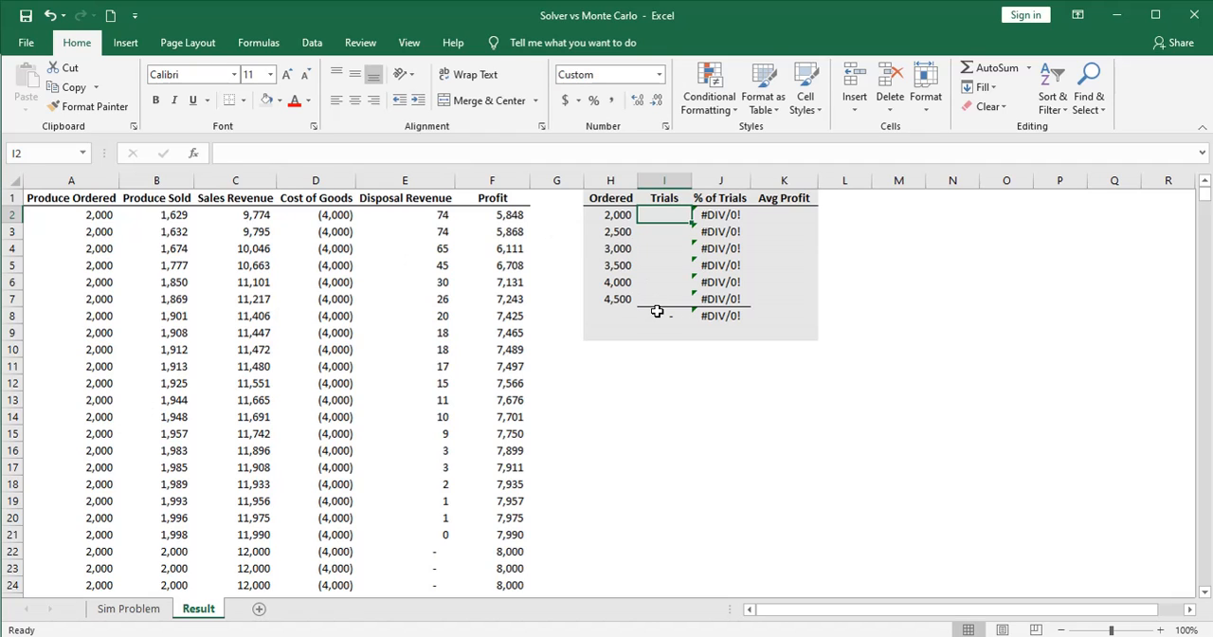
text(=)
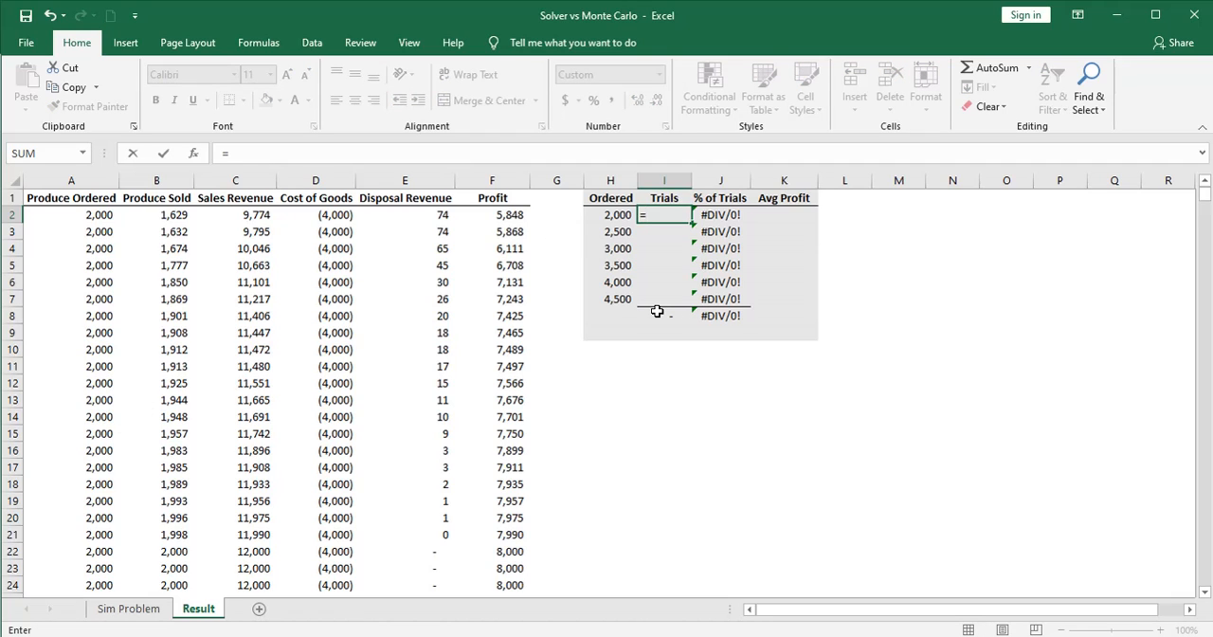
text(countif()
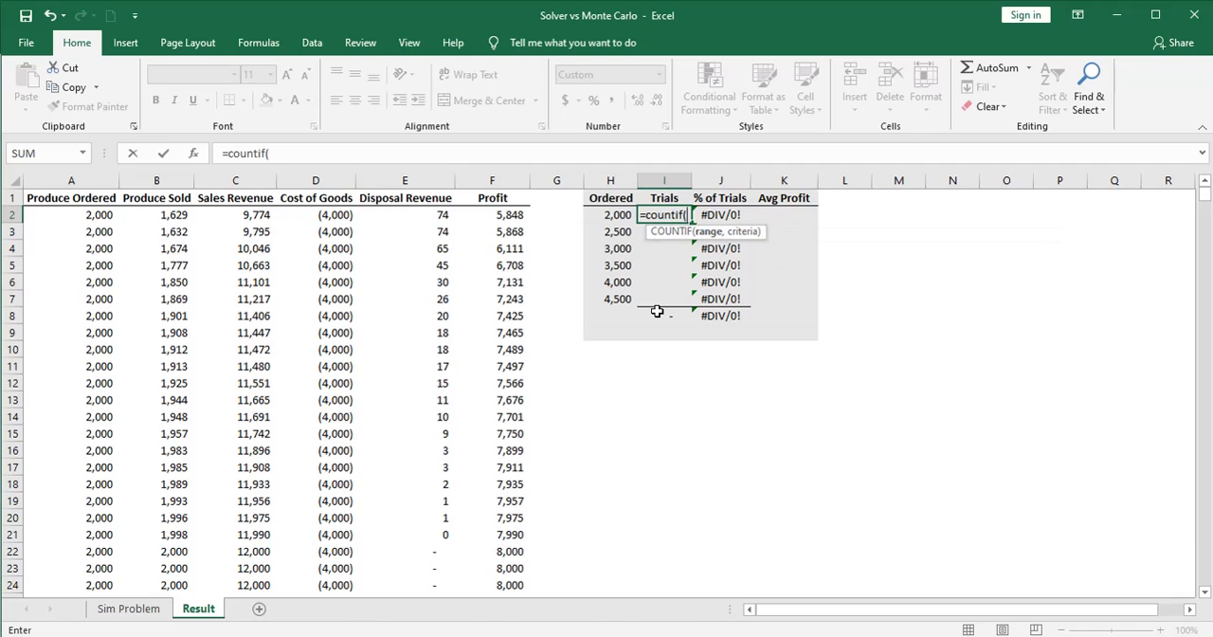
click(91, 210)
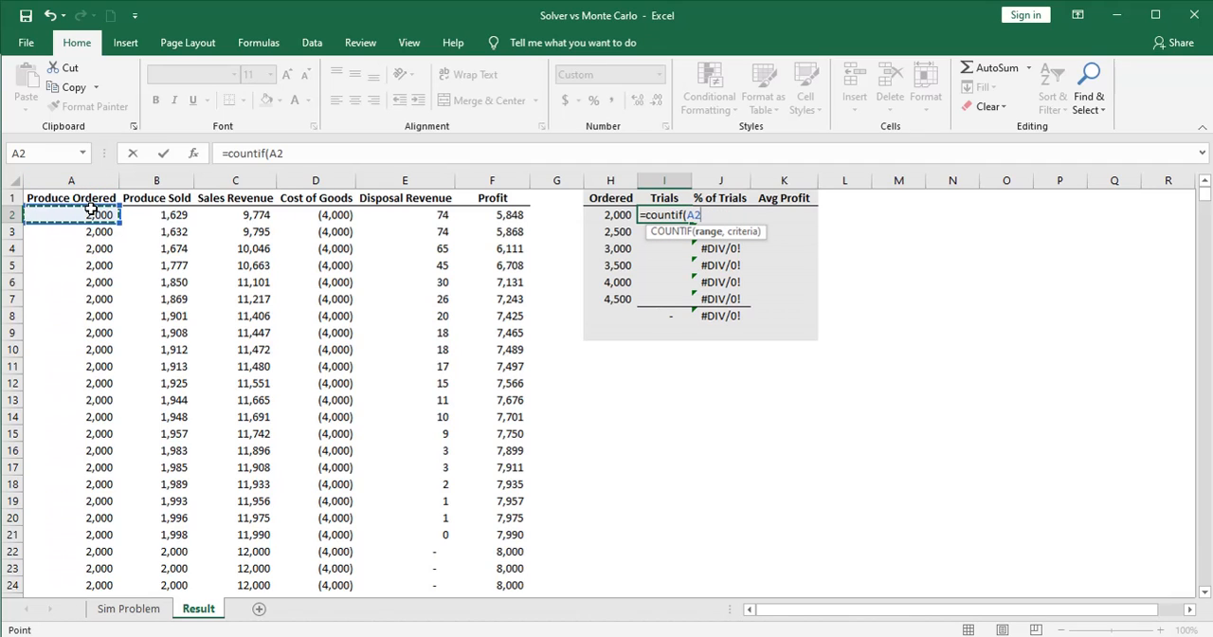
key(End)
key(shift+Down)
text(,)
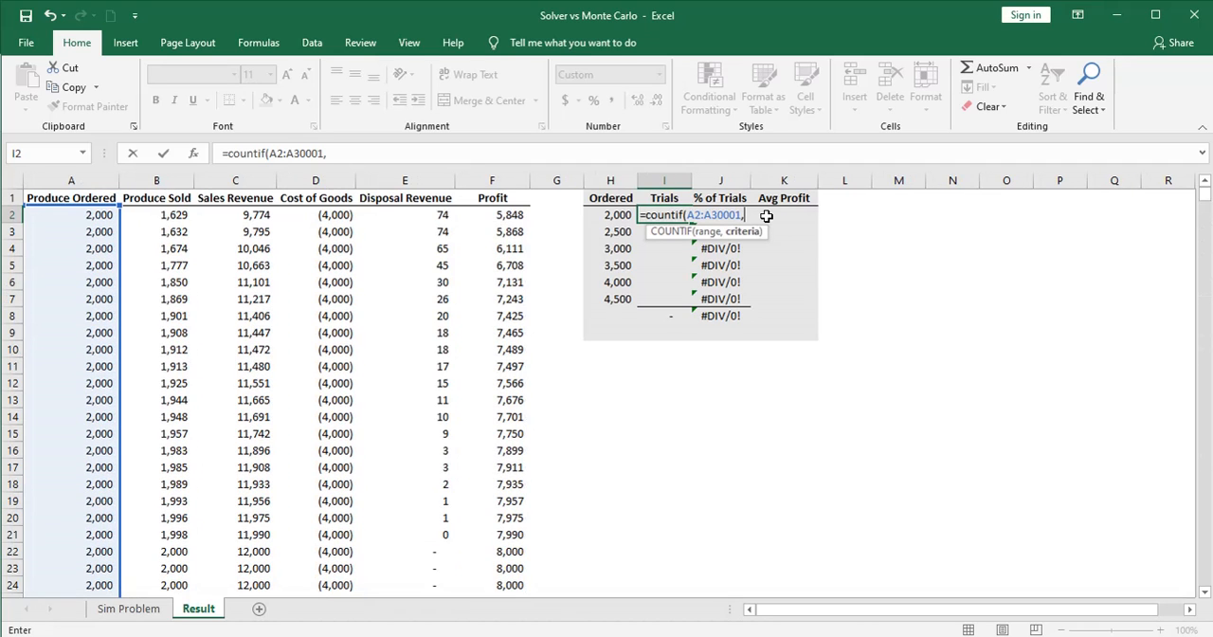
text("=2000"))
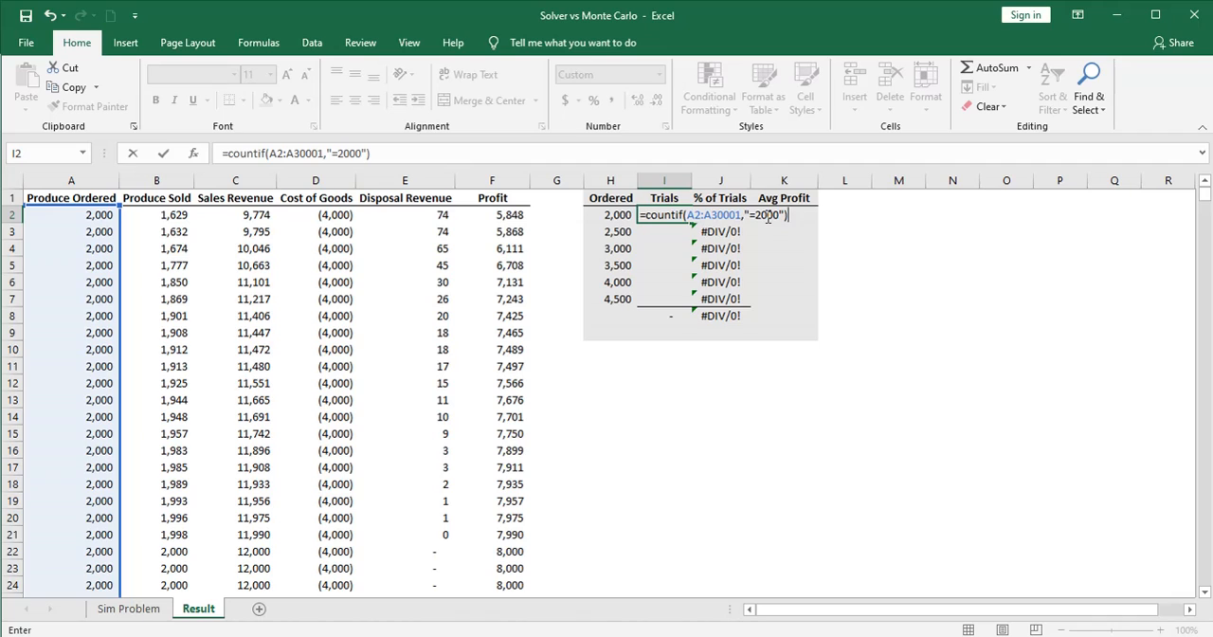
key(Return)
Make the COUNTIF range in I2 absolute as $A$2:$A$30001 and copy the formula down through I7
click(671, 214)
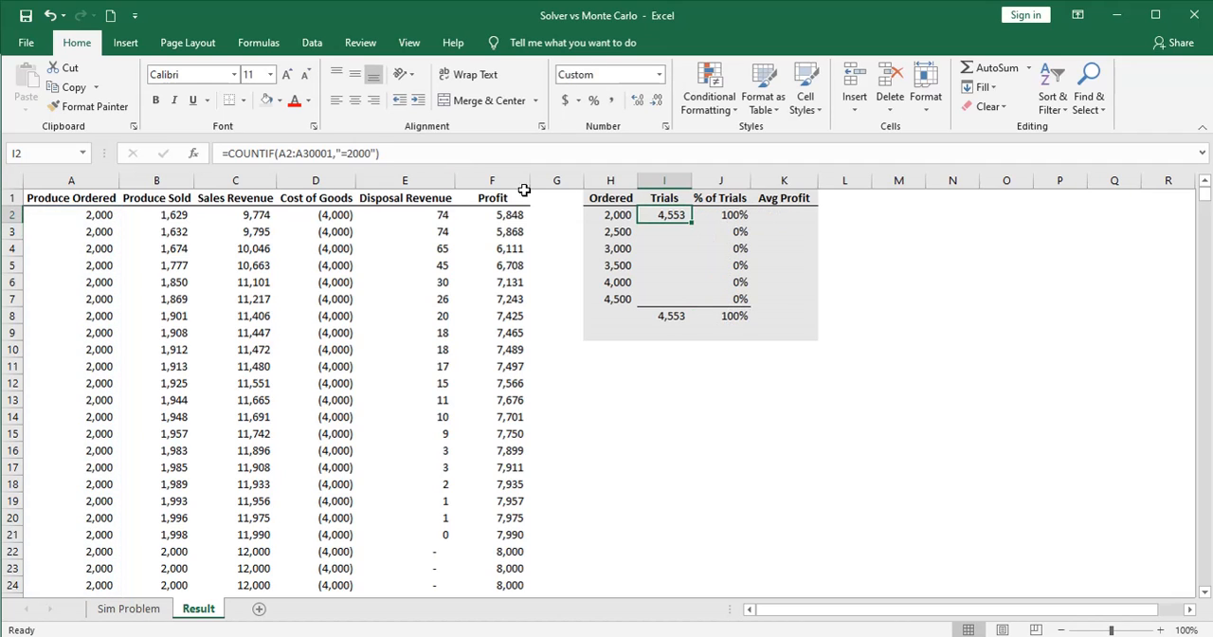
click(285, 152)
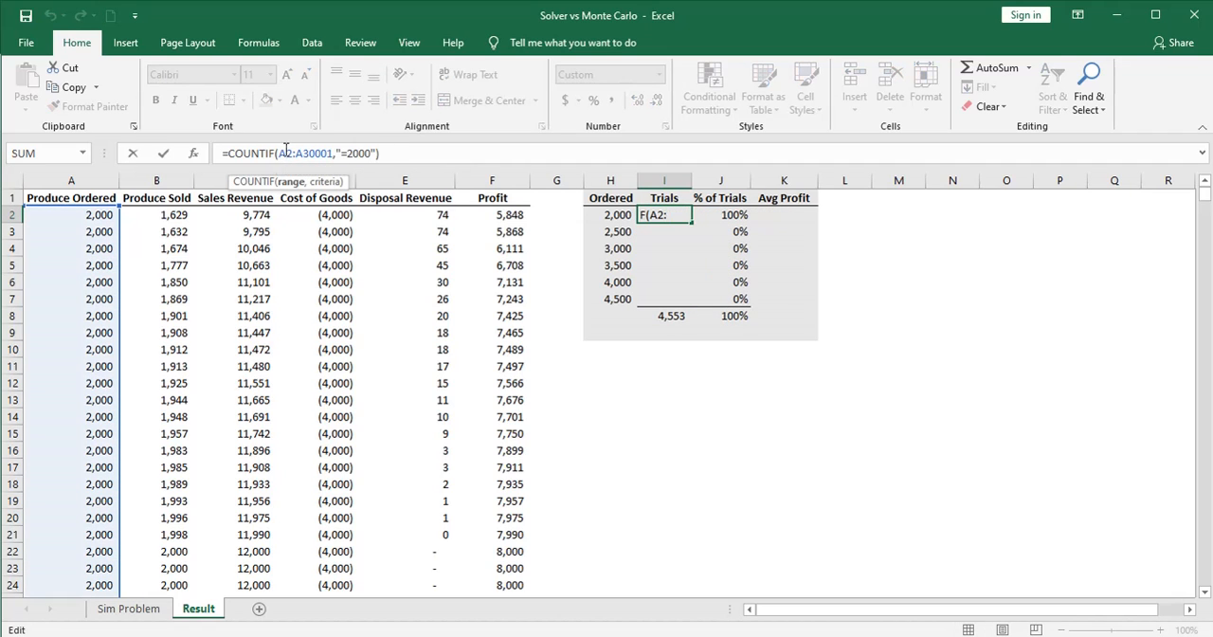
key(F4)
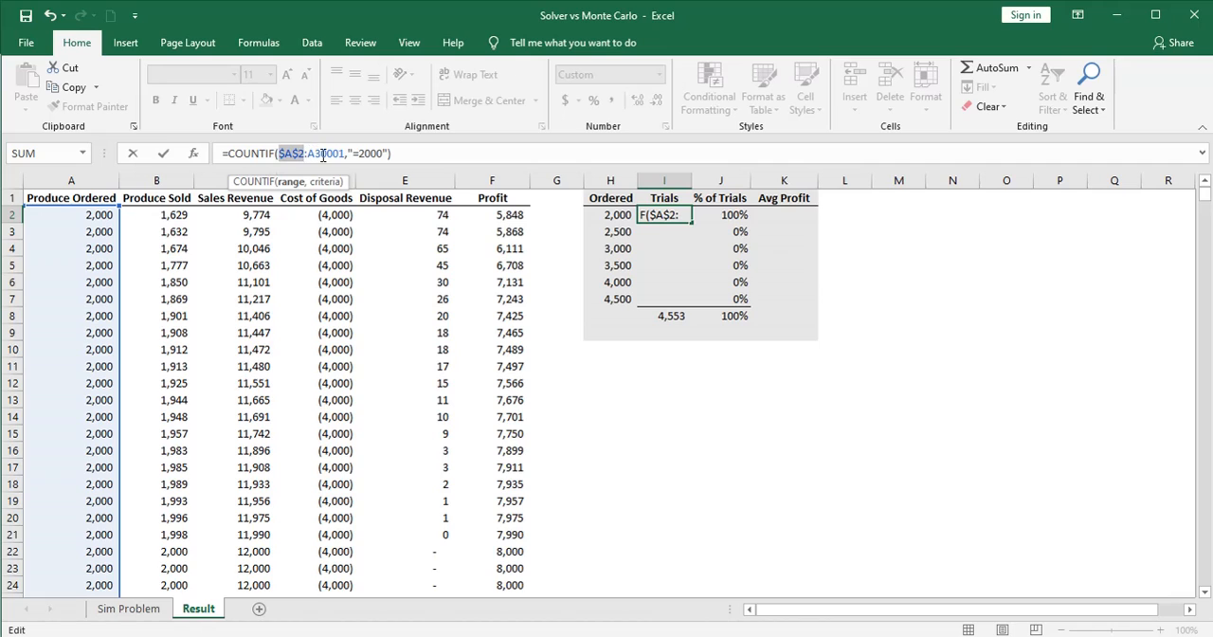
click(322, 155)
key(F4)
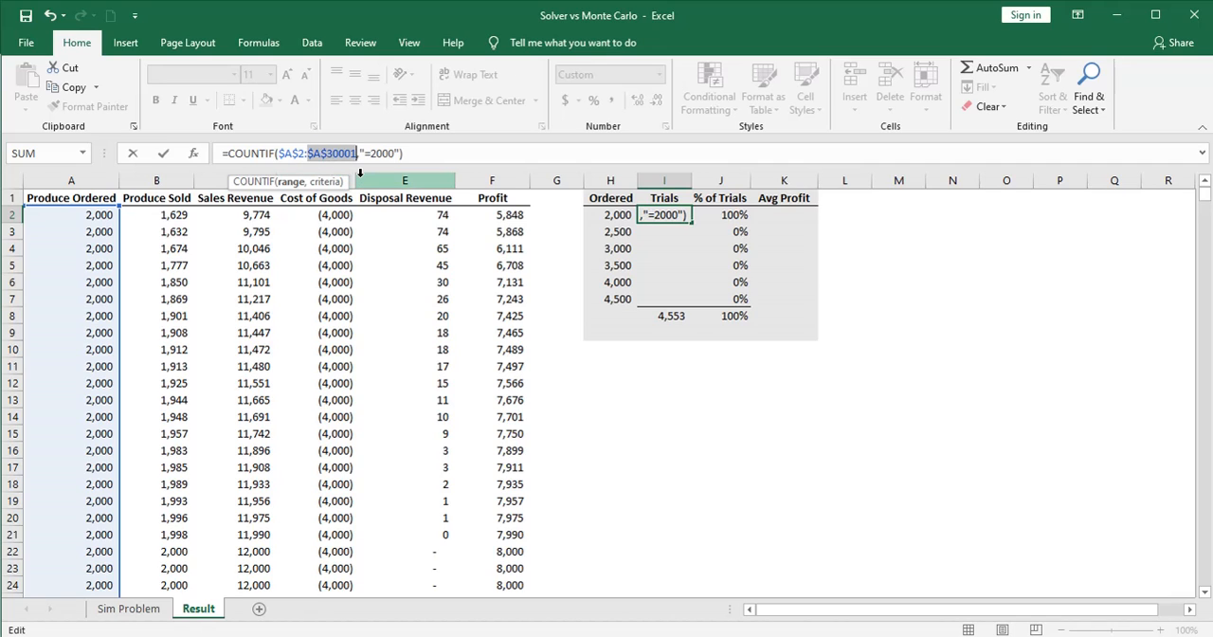
key(Return)
click(667, 214)
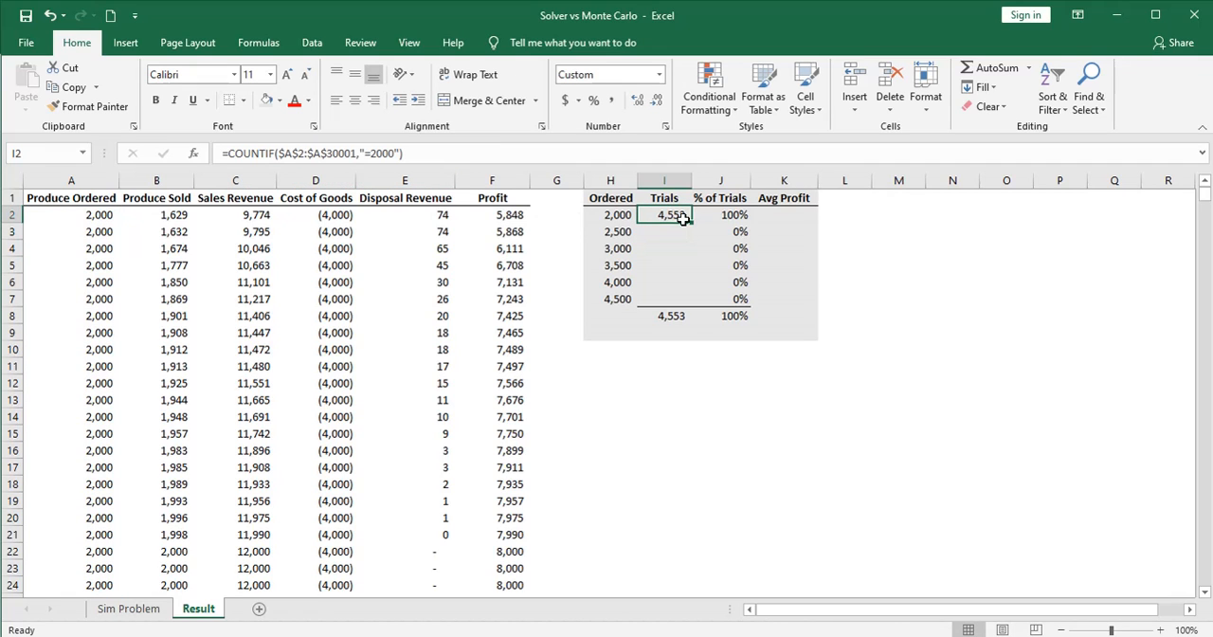
drag(691, 223, 681, 306)
click(675, 300)
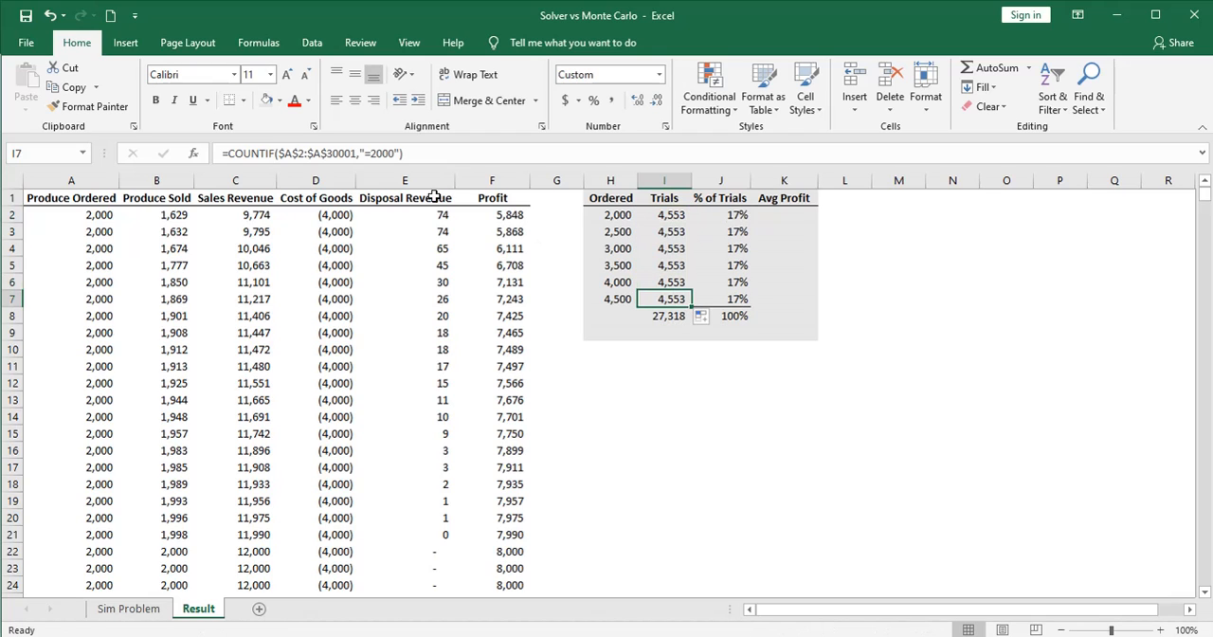
Change the COUNTIF criterion in I3 to "=2500"
click(671, 231)
click(392, 158)
key(BackSpace)
key(BackSpace)
key(BackSpace)
text(500)
key(Return)
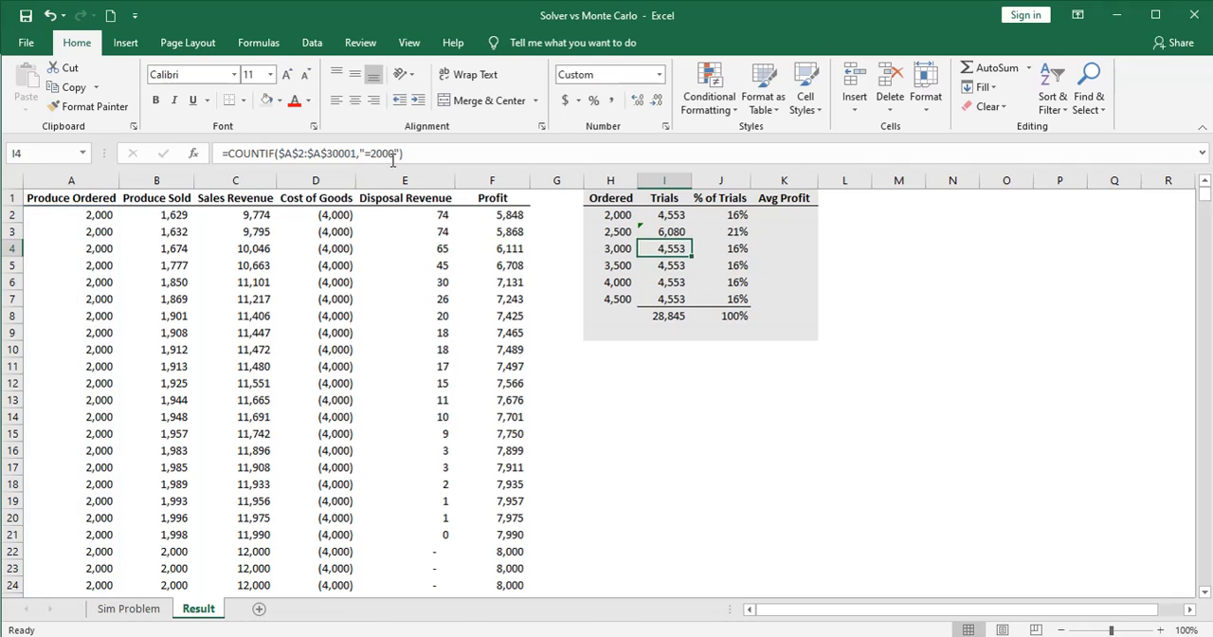
Change the COUNTIF criteria to "=3000" in I4 and "=3500" in I5
click(382, 153)
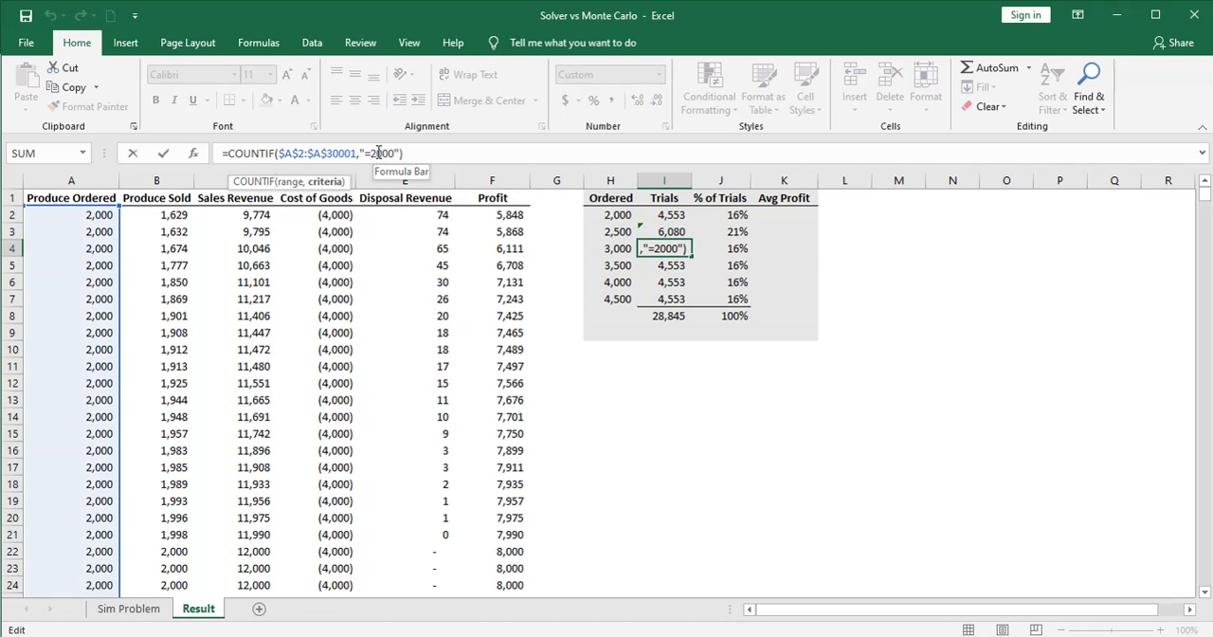
key(BackSpace)
text(3)
key(Return)
click(381, 154)
key(BackSpace)
key(BackSpace)
text(35)
key(Return)
Change the COUNTIF criteria to "=4000" in I6 and "=4500" in I7
click(383, 157)
text(4,)
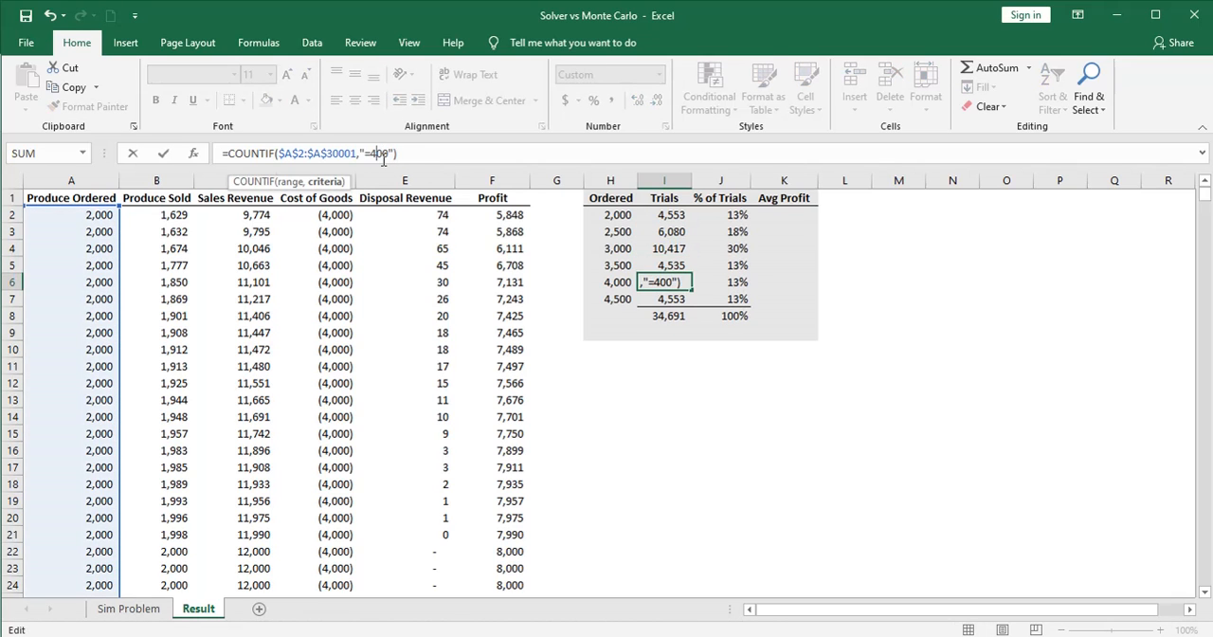
text(0)
key(Return)
click(383, 157)
key(BackSpace)
key(BackSpace)
text(45)
key(Return)
click(672, 360)
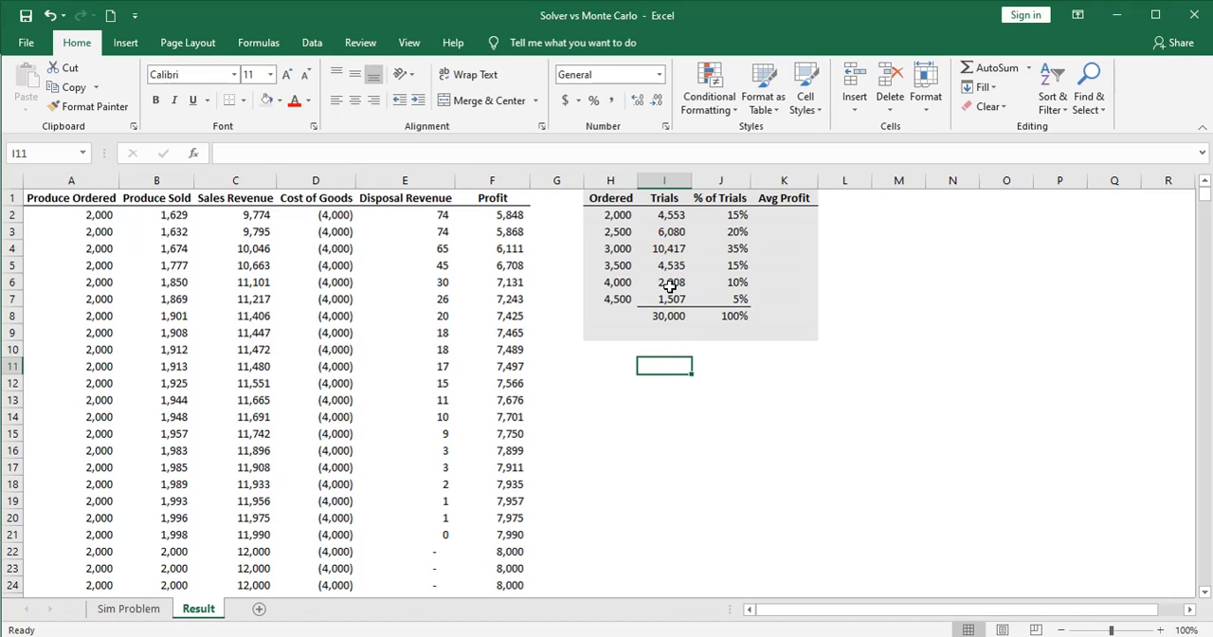
Compare the % of Trials values with the summer fruit demand probabilities on the Sim Problem sheet
click(722, 217)
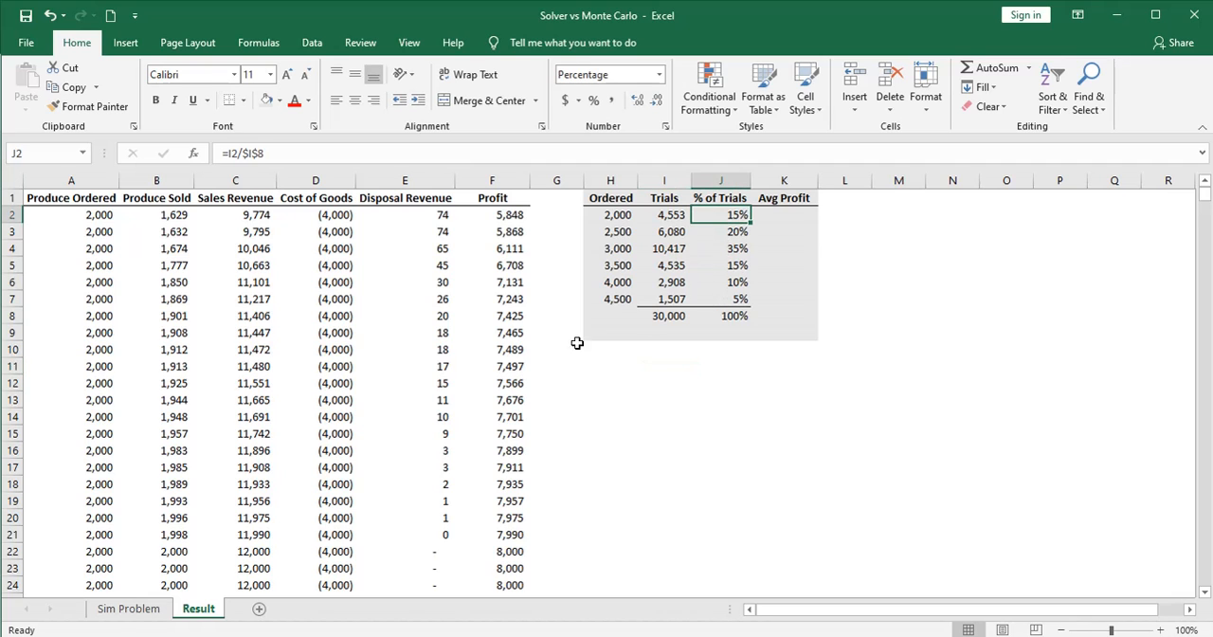
click(120, 608)
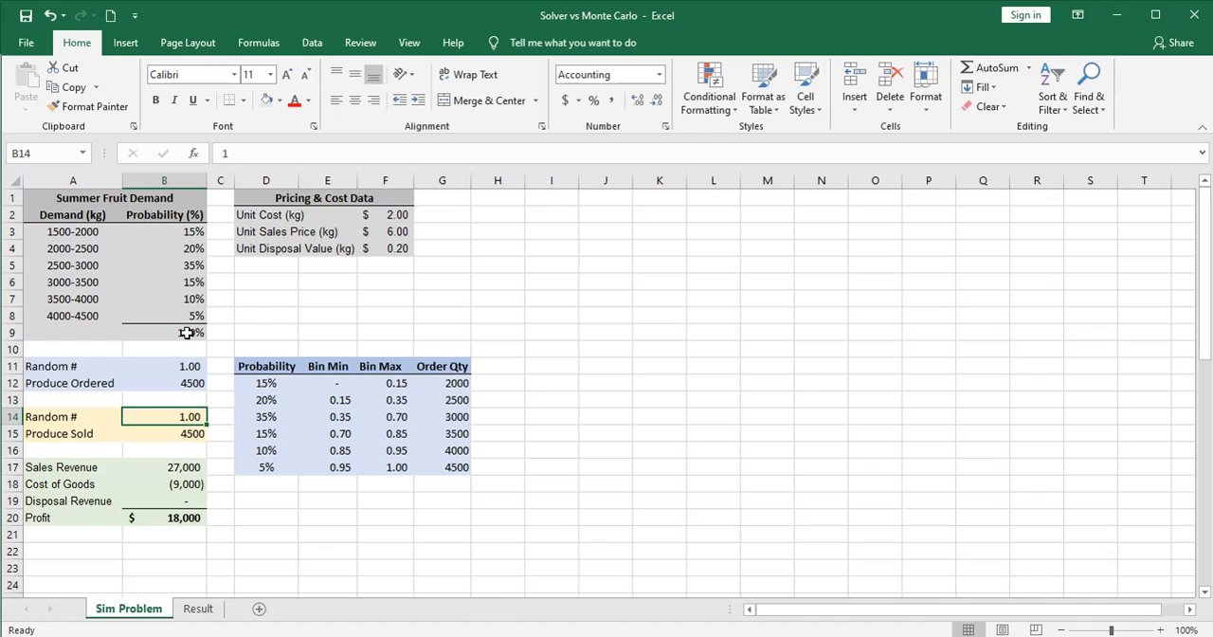
click(200, 609)
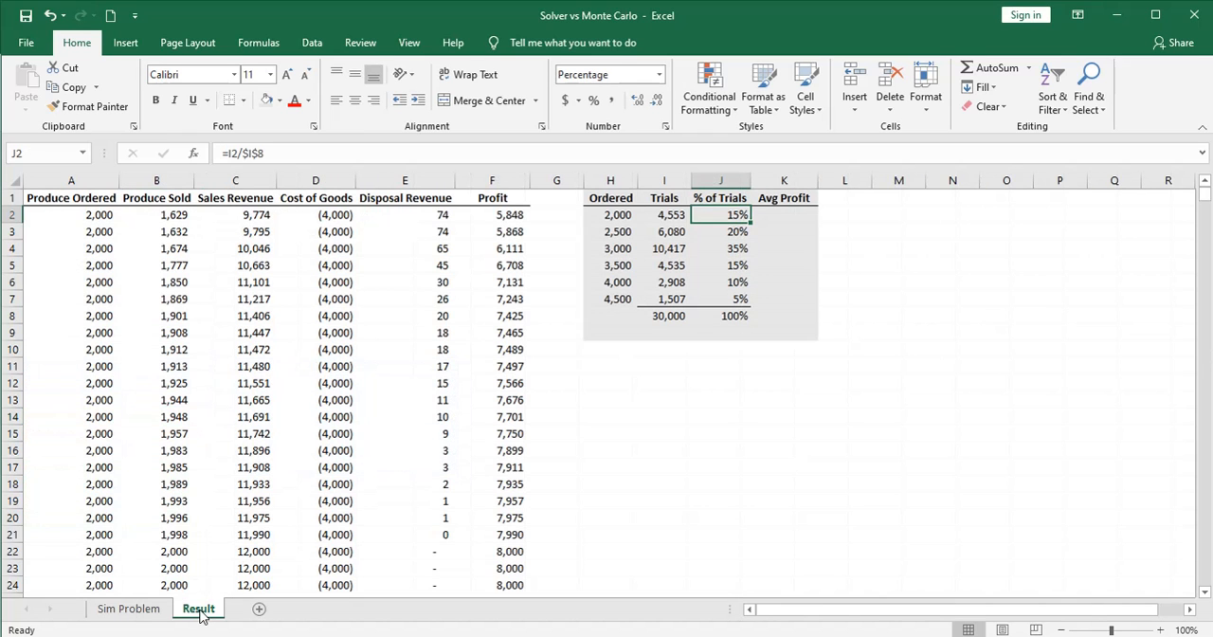
Show the % of Trials values in J2:J7 with one decimal place and return them to whole percentages
drag(725, 216, 736, 299)
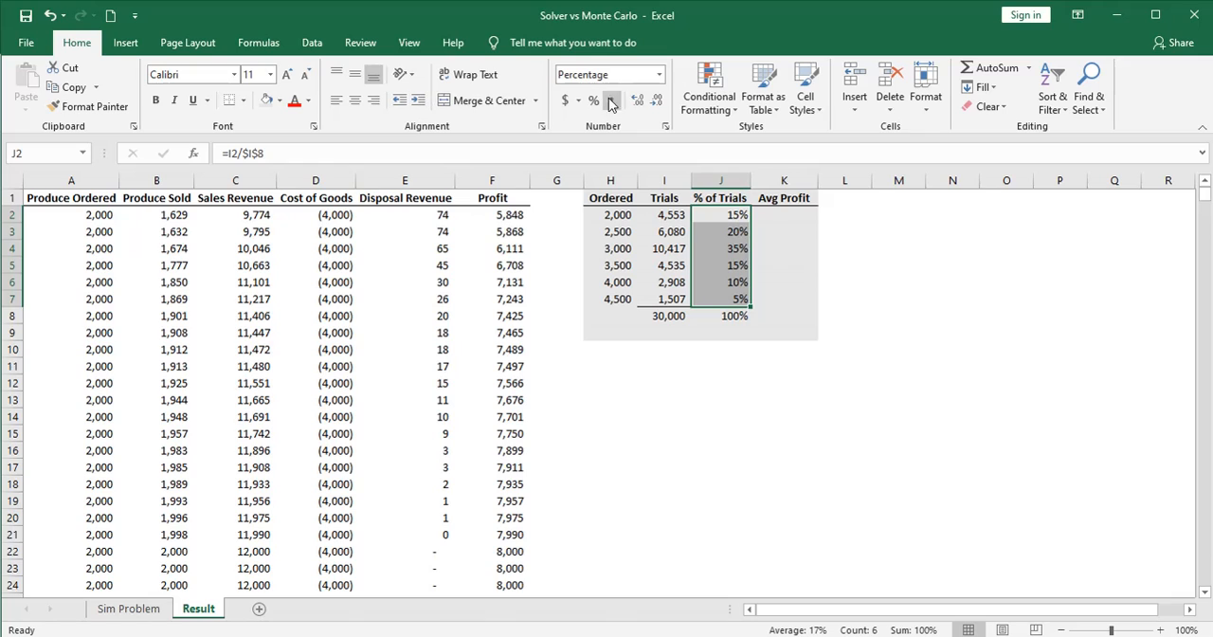
click(636, 100)
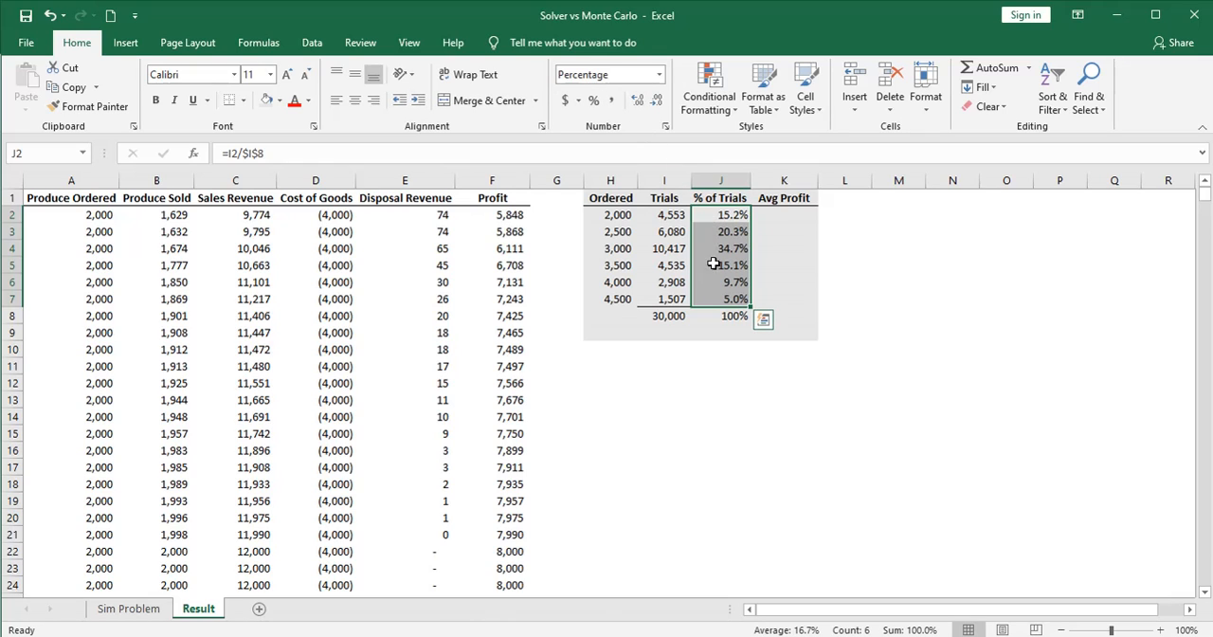
click(656, 100)
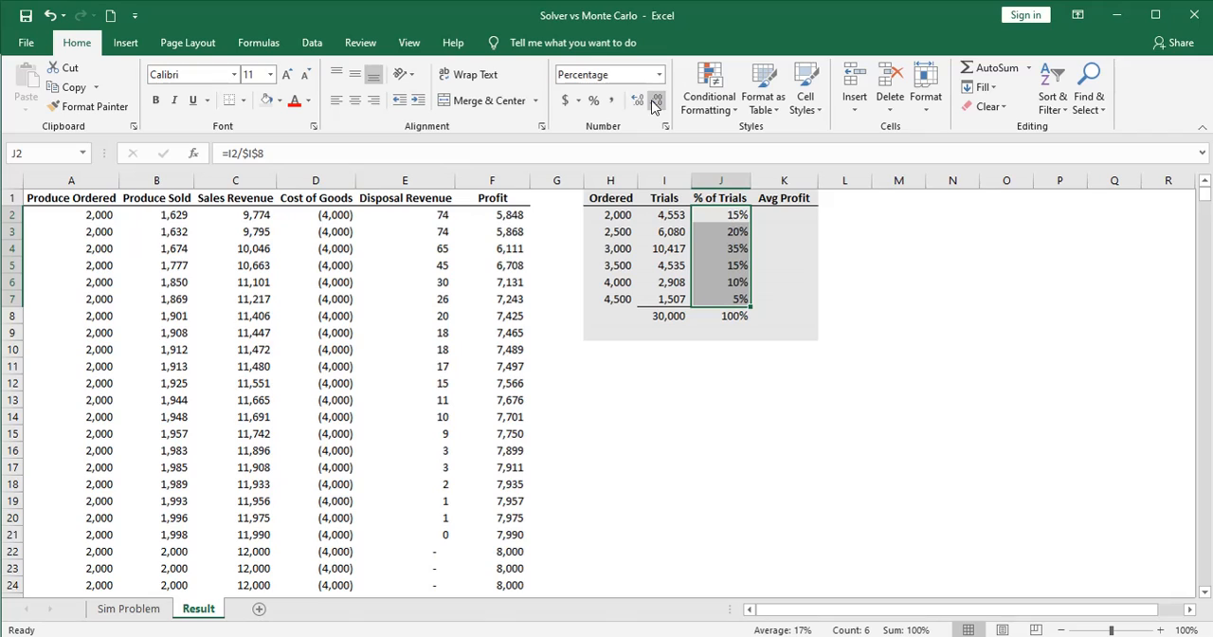
click(653, 318)
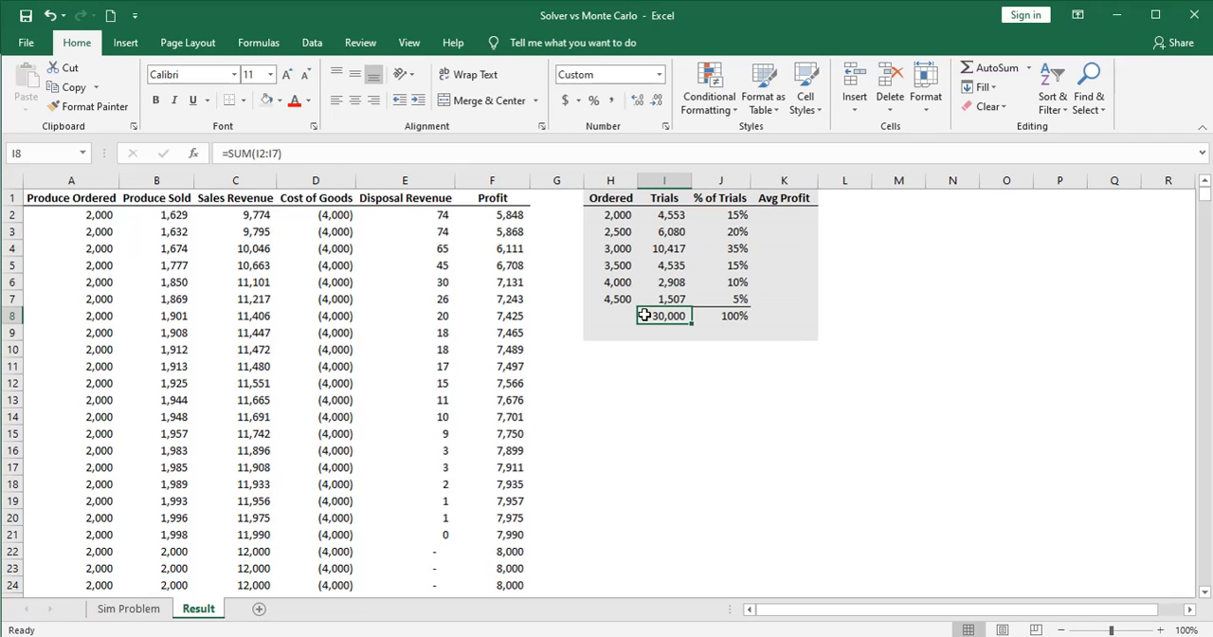
Calculate the average profit for 2,000 ordered by entering =AVERAGEIF(A2:A30001,"=2000",F2:F30001) in K2
click(778, 217)
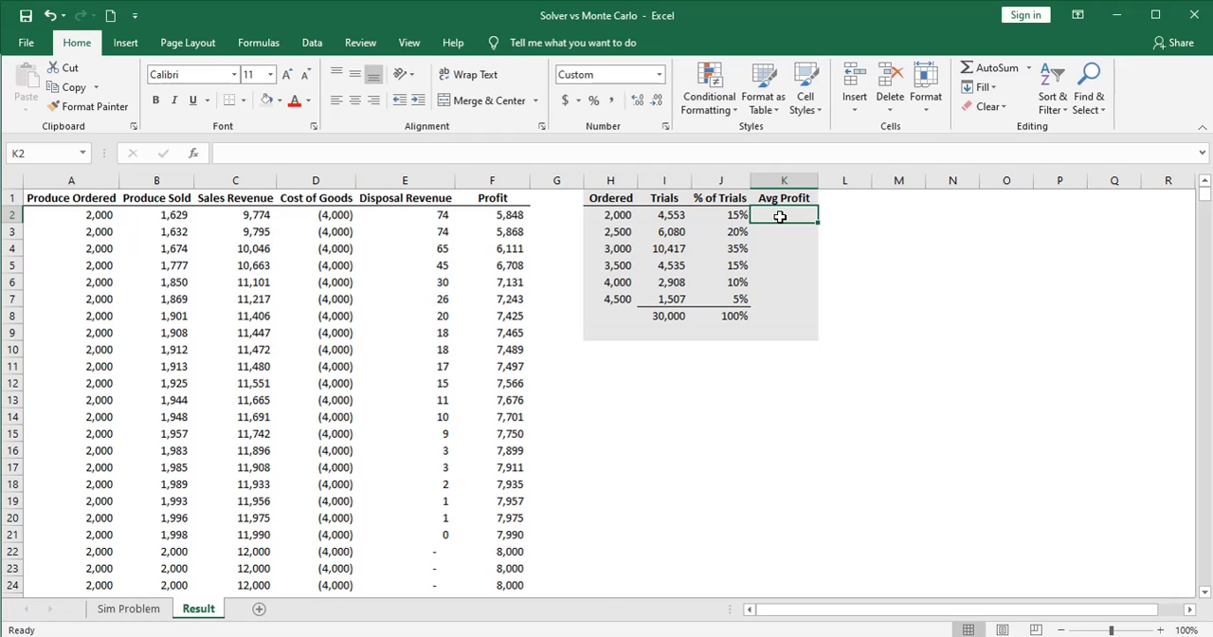
text(=averageif()
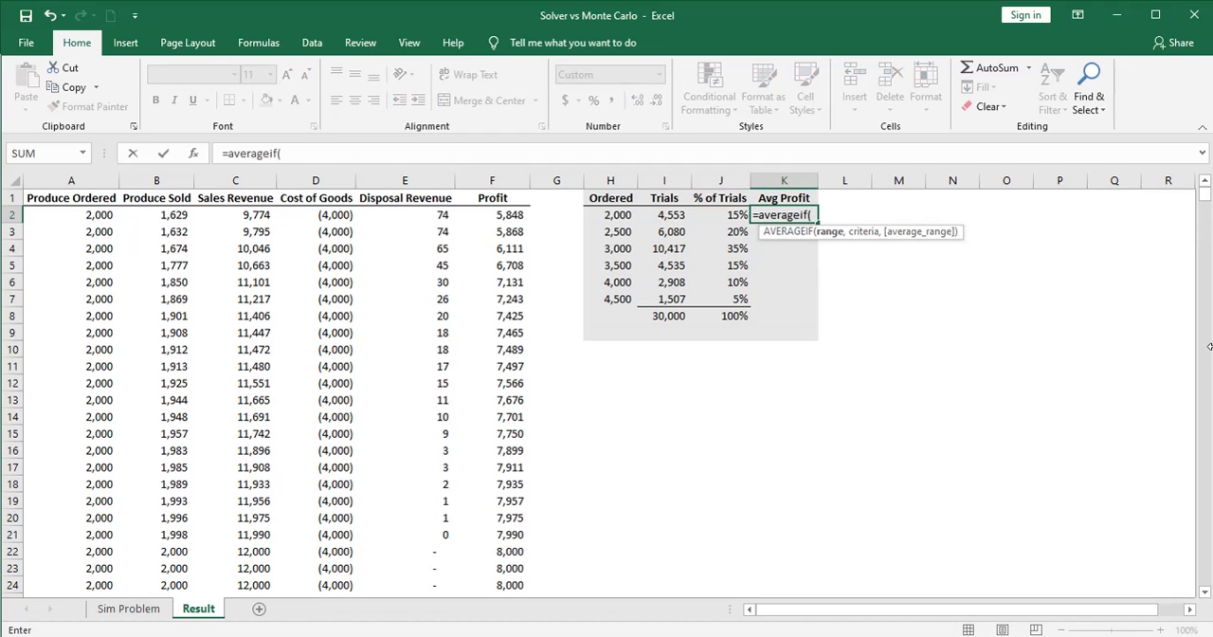
click(101, 215)
key(ctrl+shift+Down)
text(,)
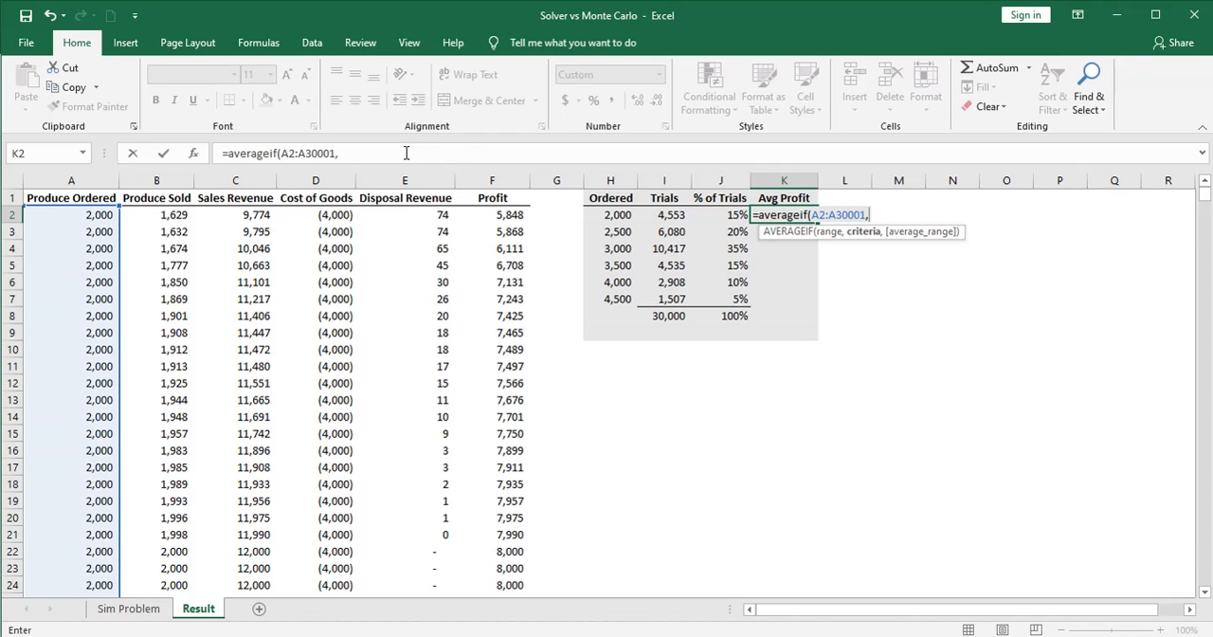
click(406, 152)
text(")
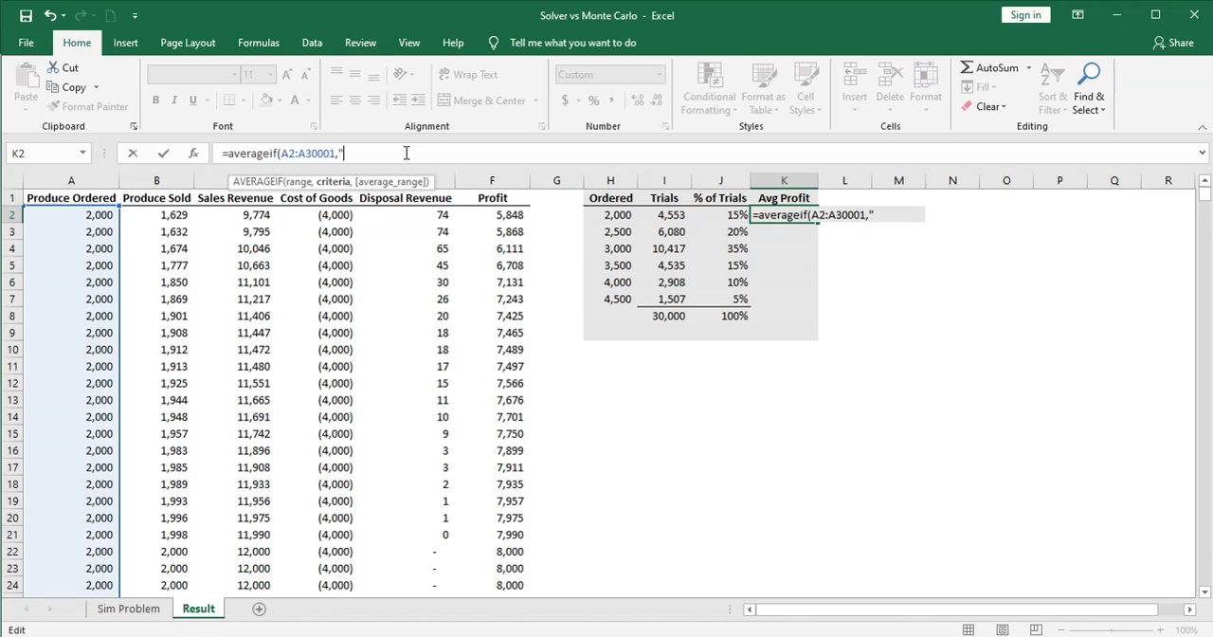
text(=2000",)
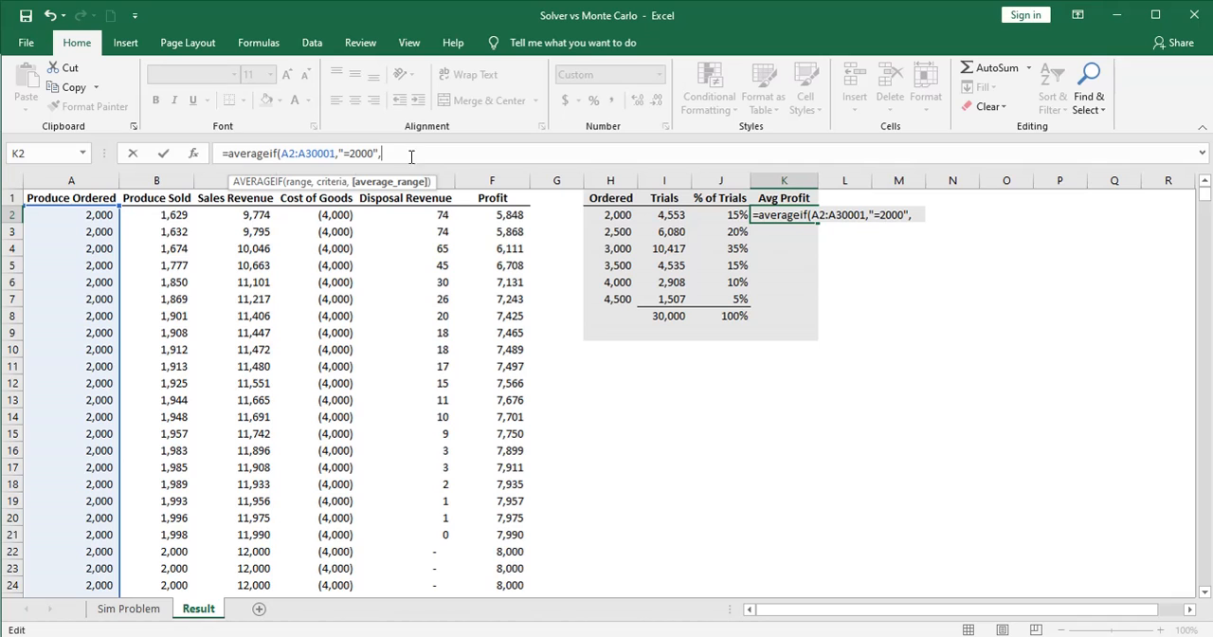
click(498, 214)
key(ctrl+shift+Down)
key(Return)
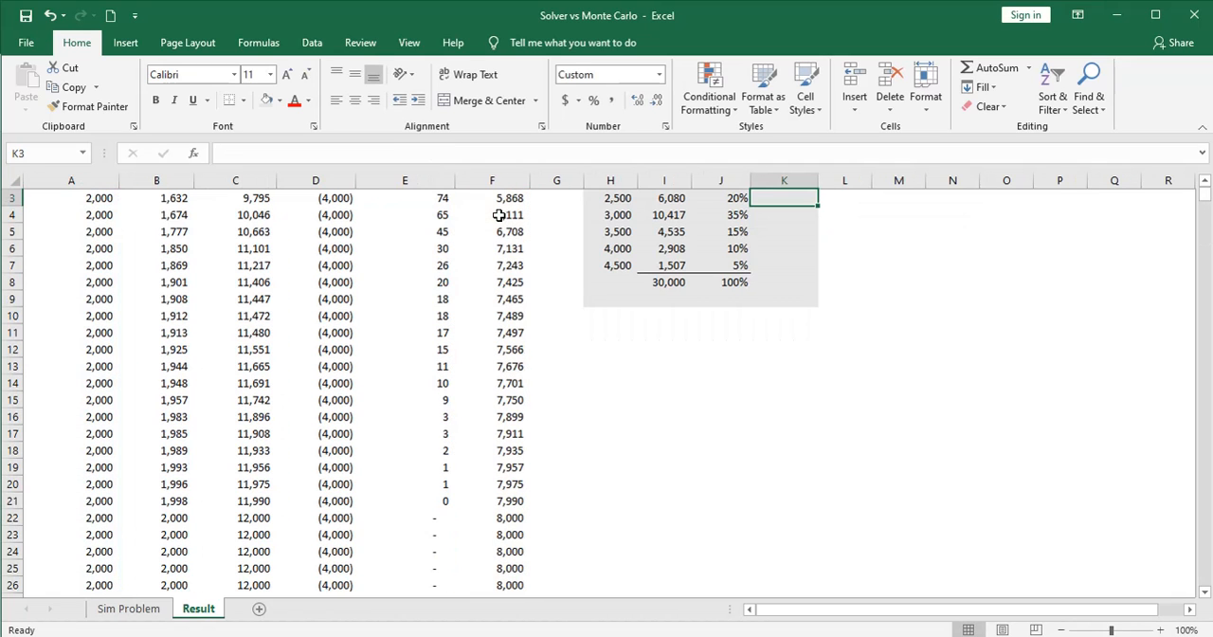
scroll(577, 304, up, 1)
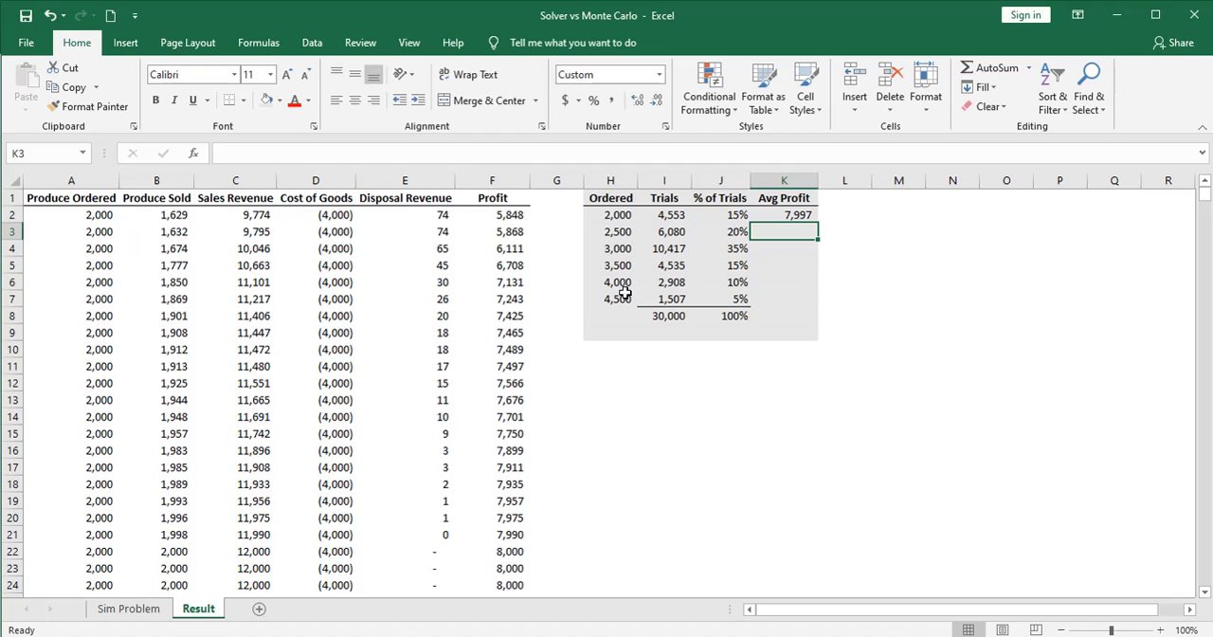
Make both ranges in the K2 formula absolute as $A$2:$A$30001 and $F$2:$F$30001, and copy it down through K7
click(773, 217)
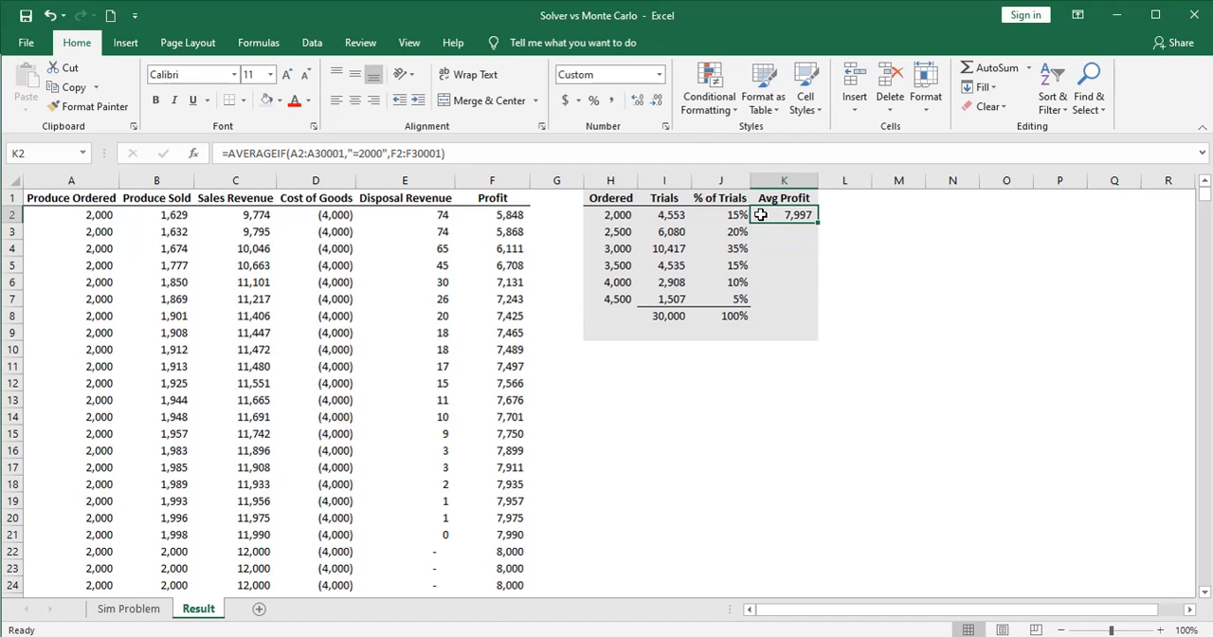
click(296, 153)
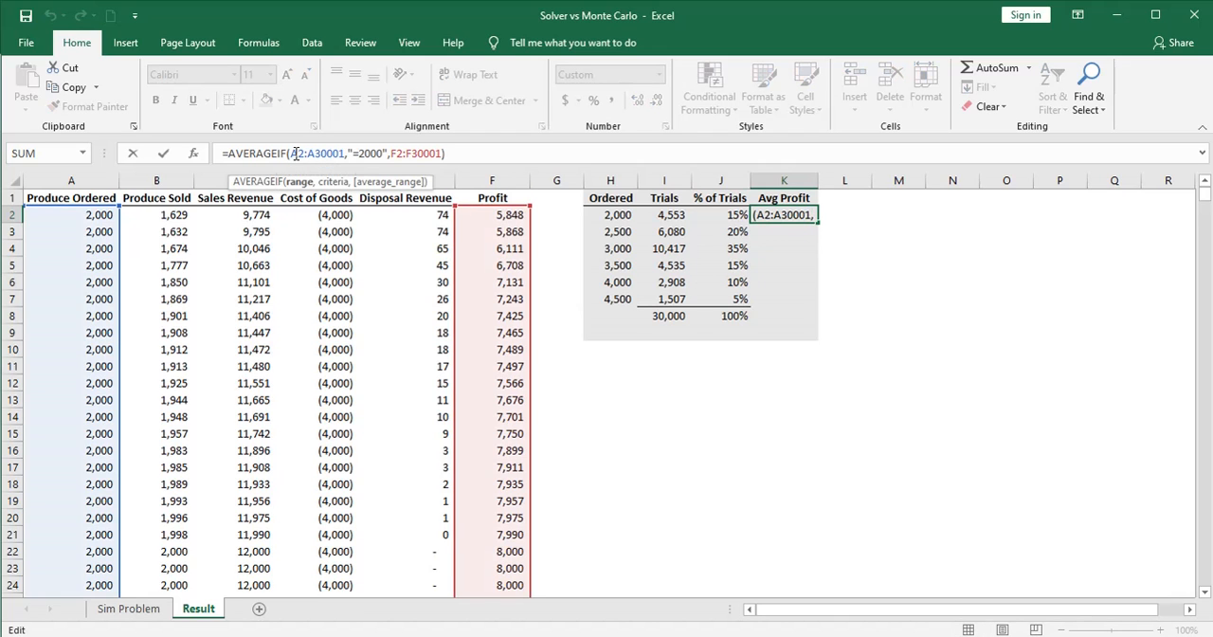
key(F4)
click(328, 154)
key(F4)
click(420, 154)
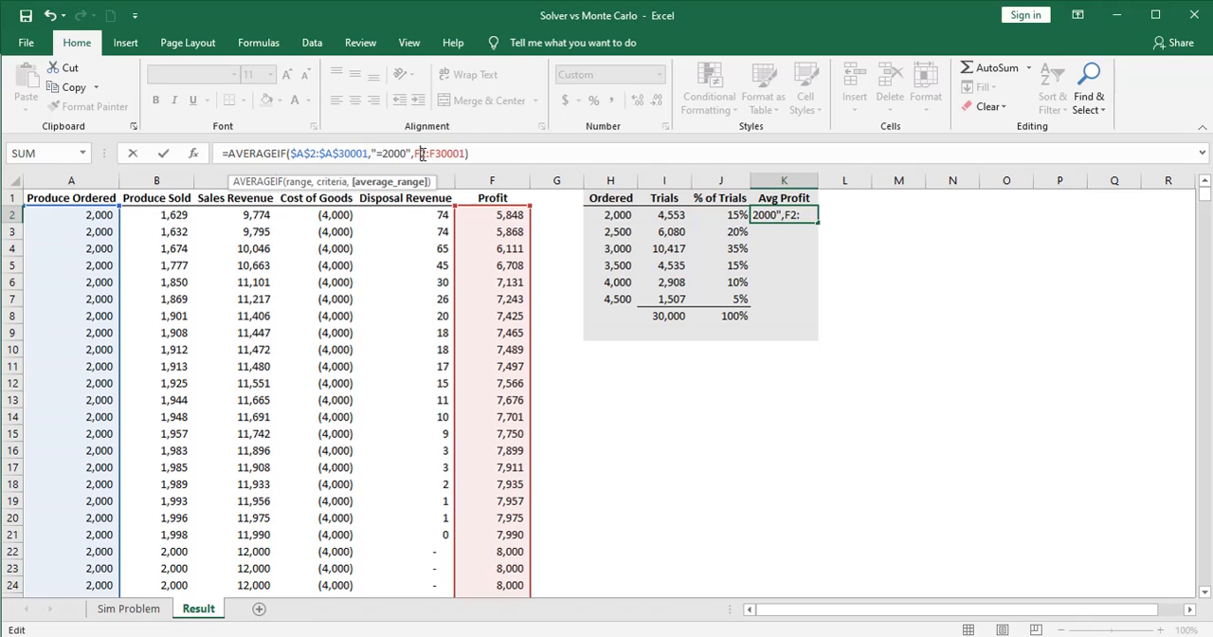
key(F4)
click(455, 154)
key(F4)
key(Return)
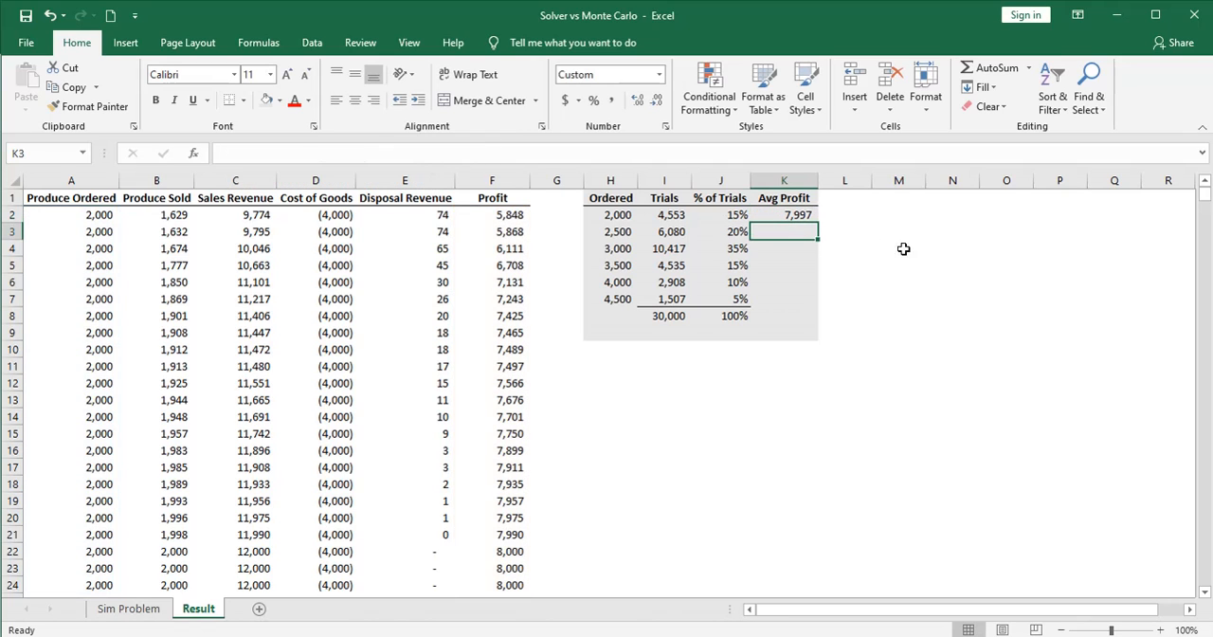
click(805, 220)
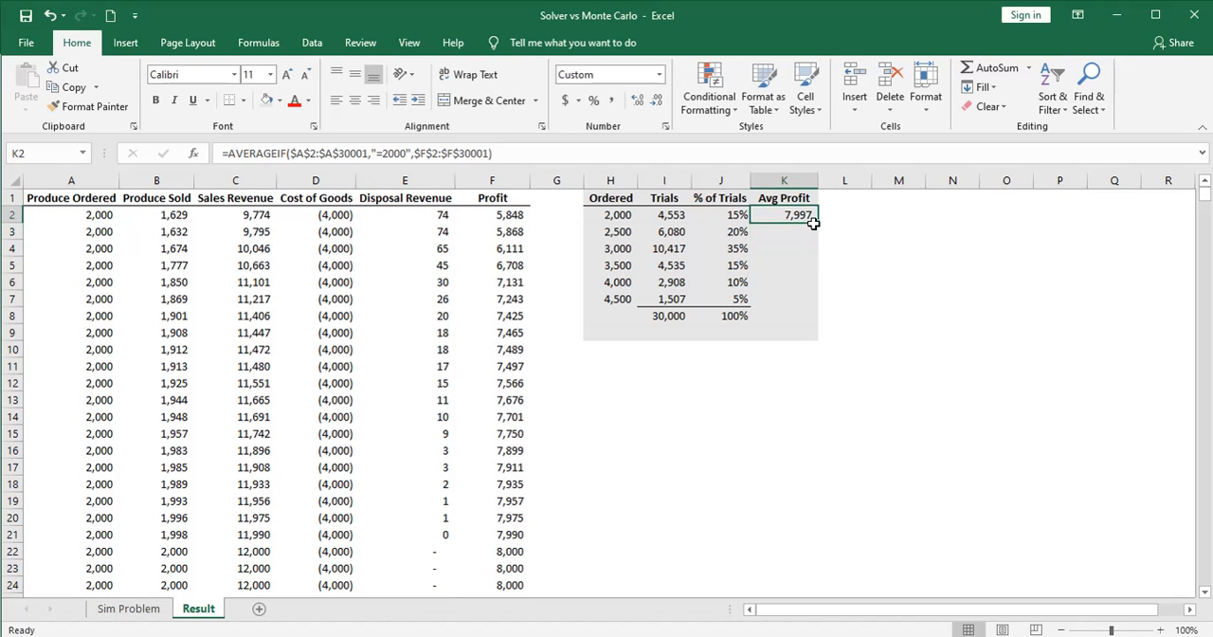
drag(816, 222, 815, 302)
Change the AVERAGEIF criteria to "=2500" in K3 and "=3000" in K4
click(792, 233)
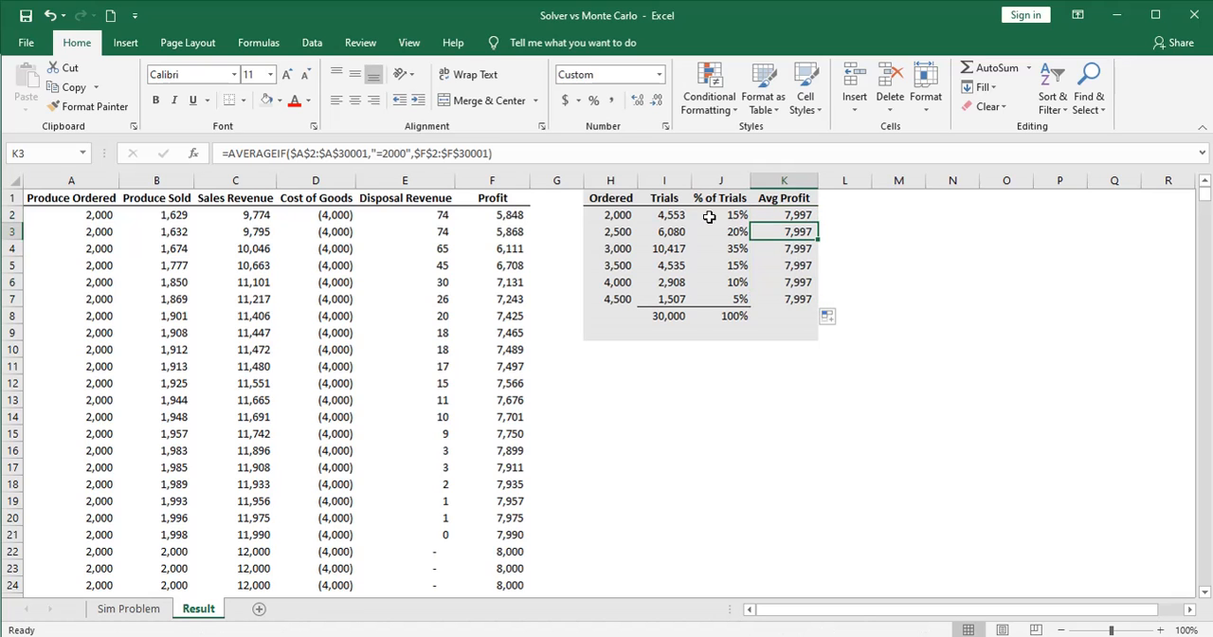
click(393, 153)
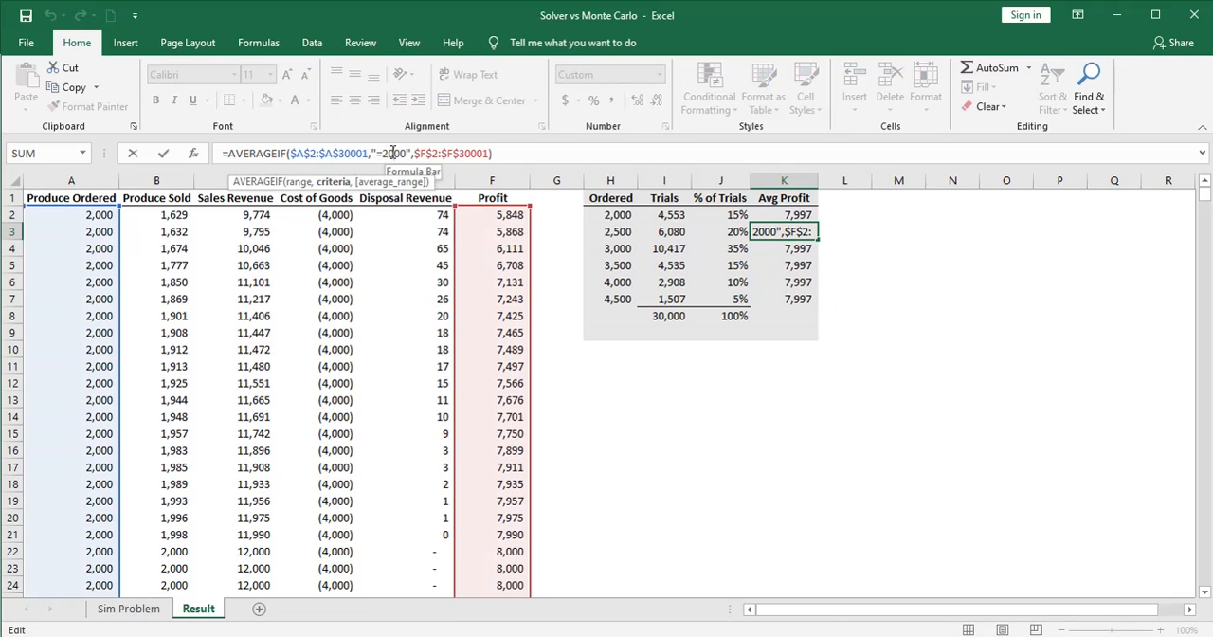
key(BackSpace)
key(BackSpace)
text(25)
key(Return)
click(394, 152)
Change the AVERAGEIF criteria to "=3500" in K5 and "=4000" in K6
key(BackSpace)
key(BackSpace)
text(30)
key(Return)
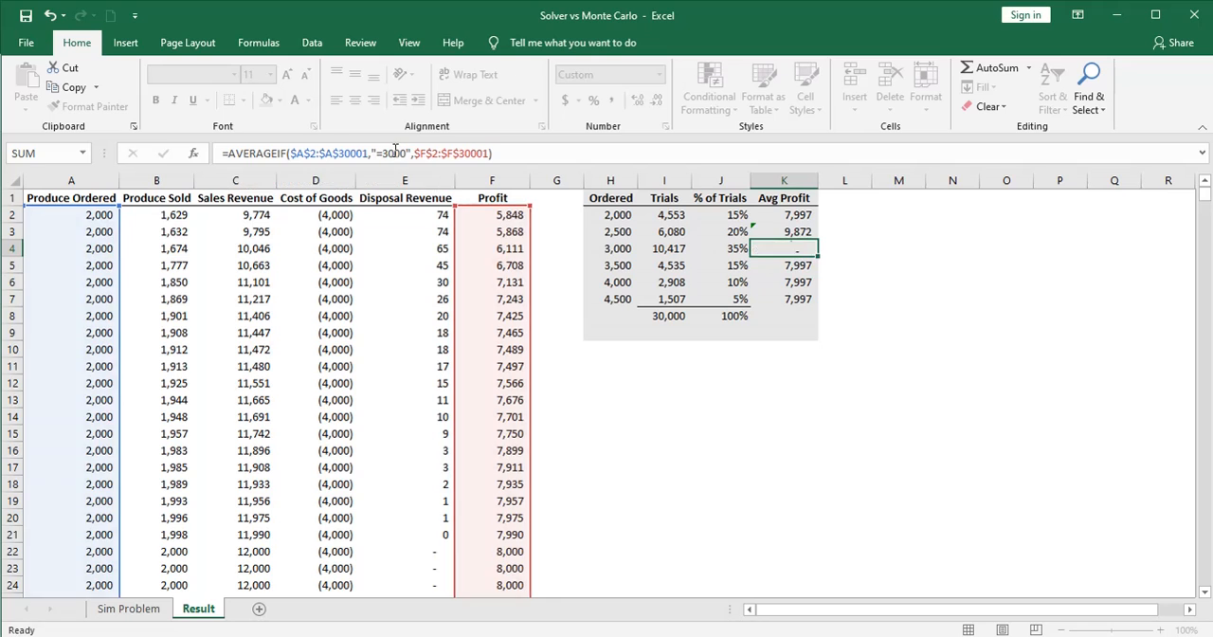
click(395, 153)
key(BackSpace)
key(BackSpace)
text(35)
key(Return)
click(387, 153)
Change the AVERAGEIF criterion in K7 to "=4500" and select the 3,000 order quantity in the summary table
key(BackSpace)
text(4)
key(Return)
click(394, 153)
key(BackSpace)
key(BackSpace)
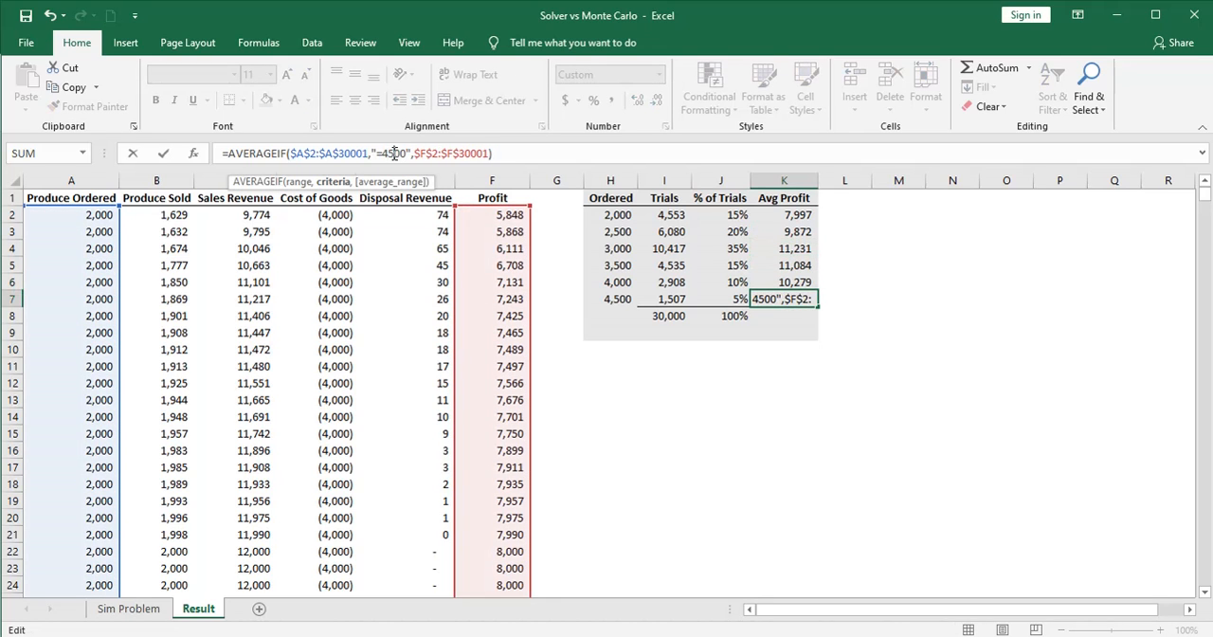
text(45)
key(Return)
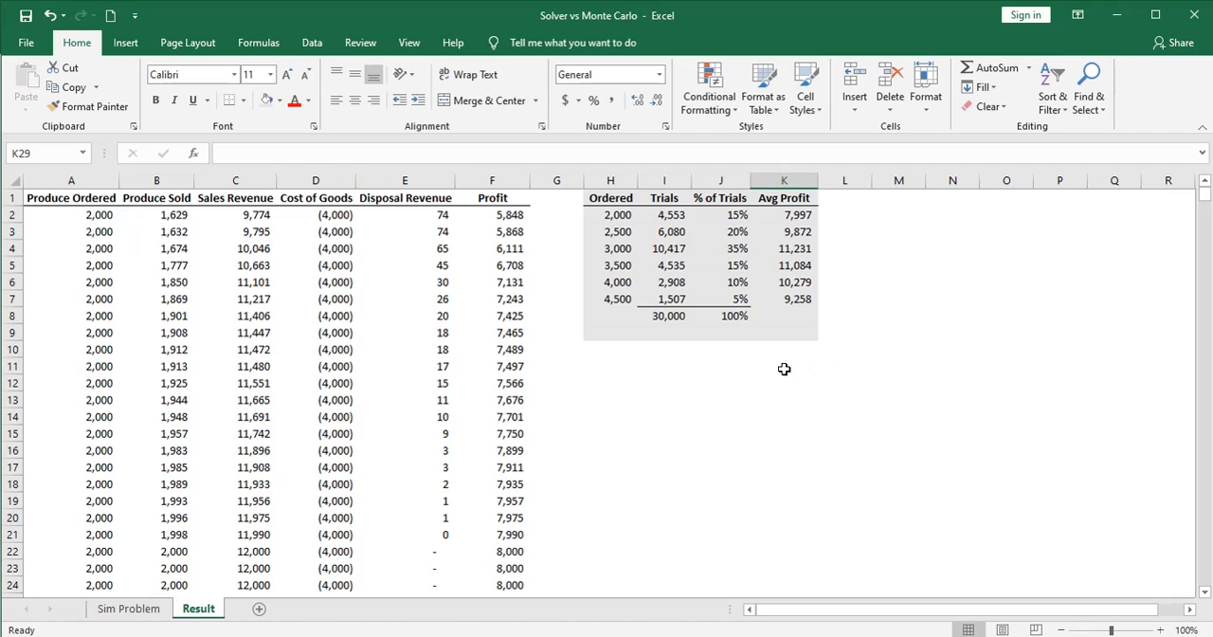
click(592, 249)
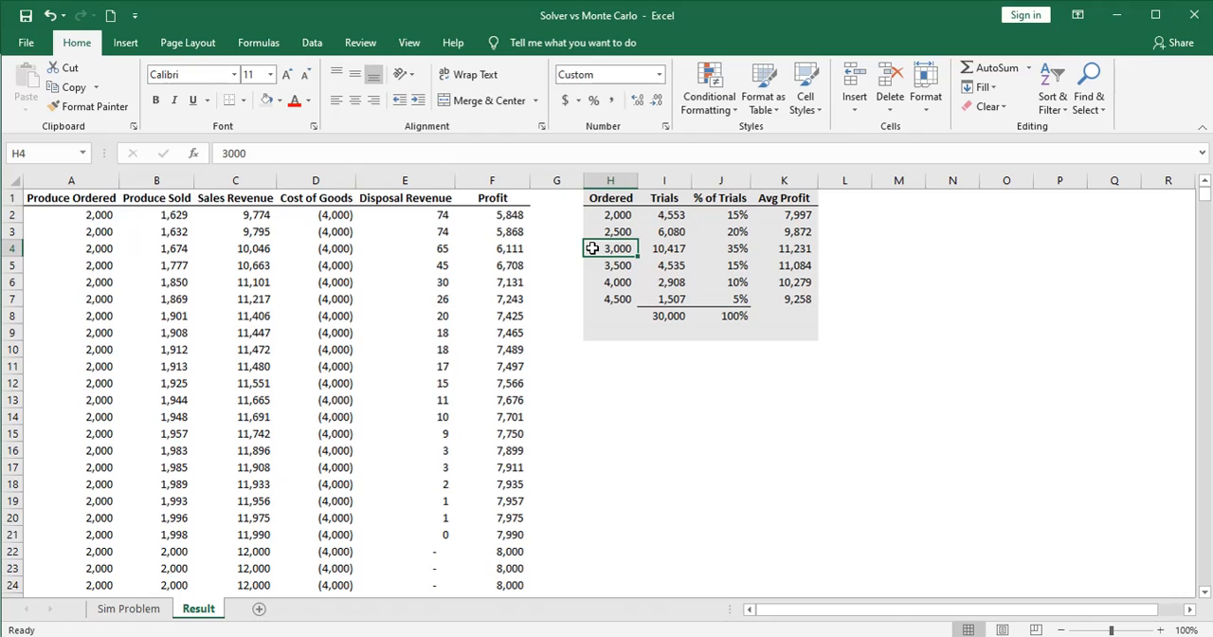
Compare the average profit for the 3,000 and 3,500 order quantities in the summary table
click(774, 248)
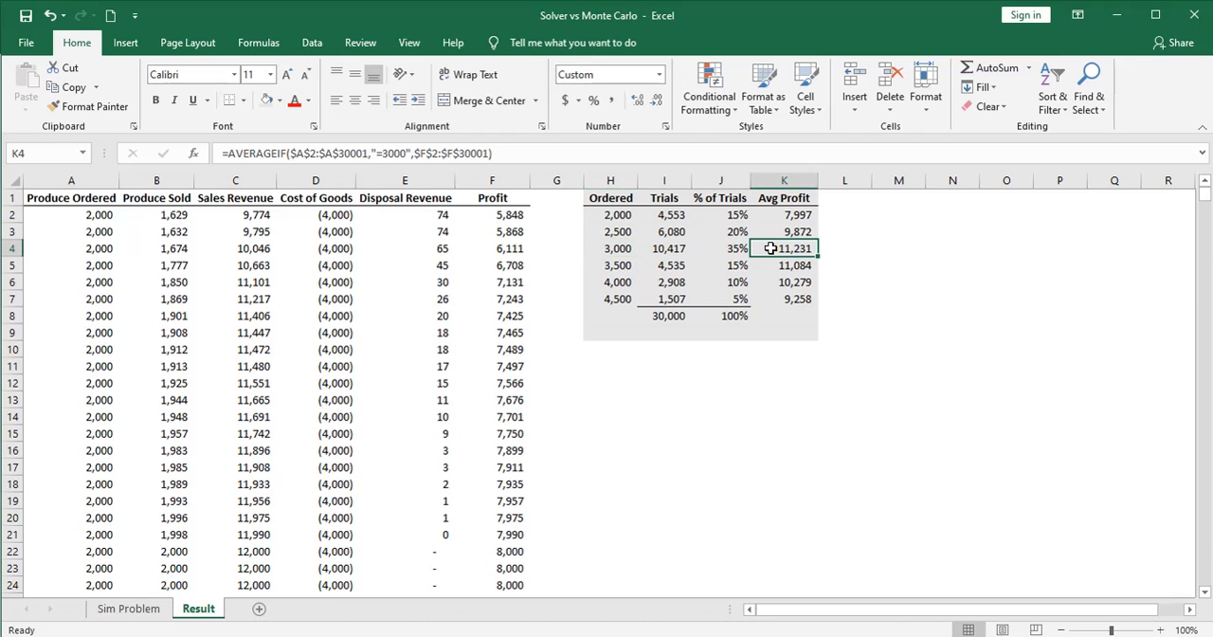
click(615, 266)
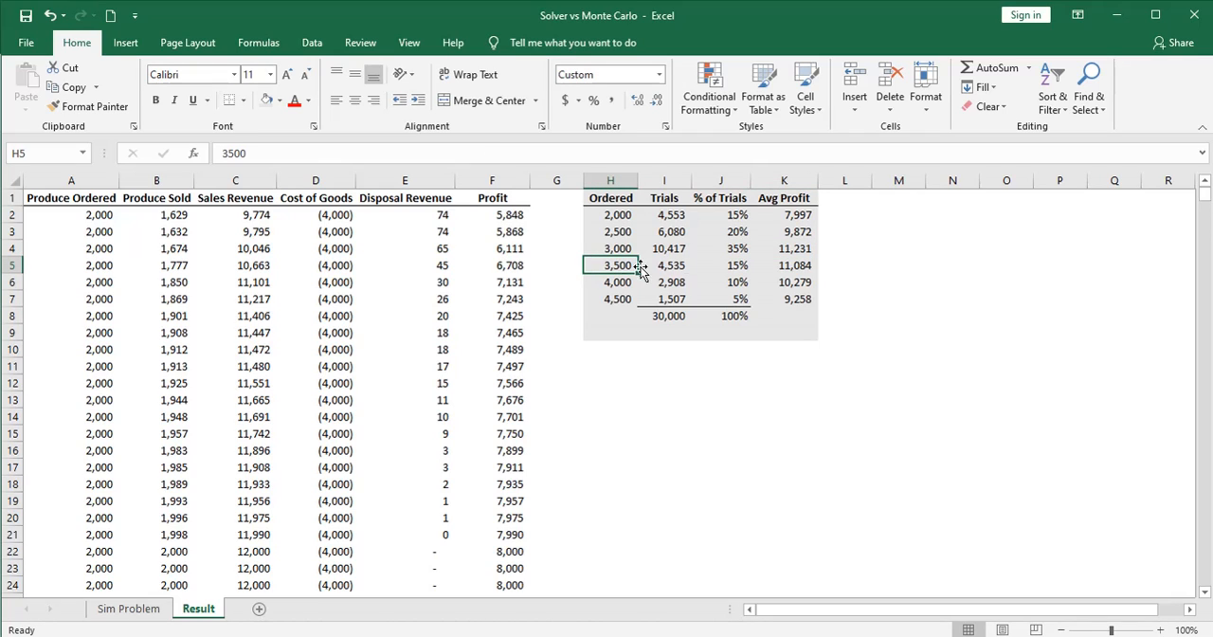
click(773, 266)
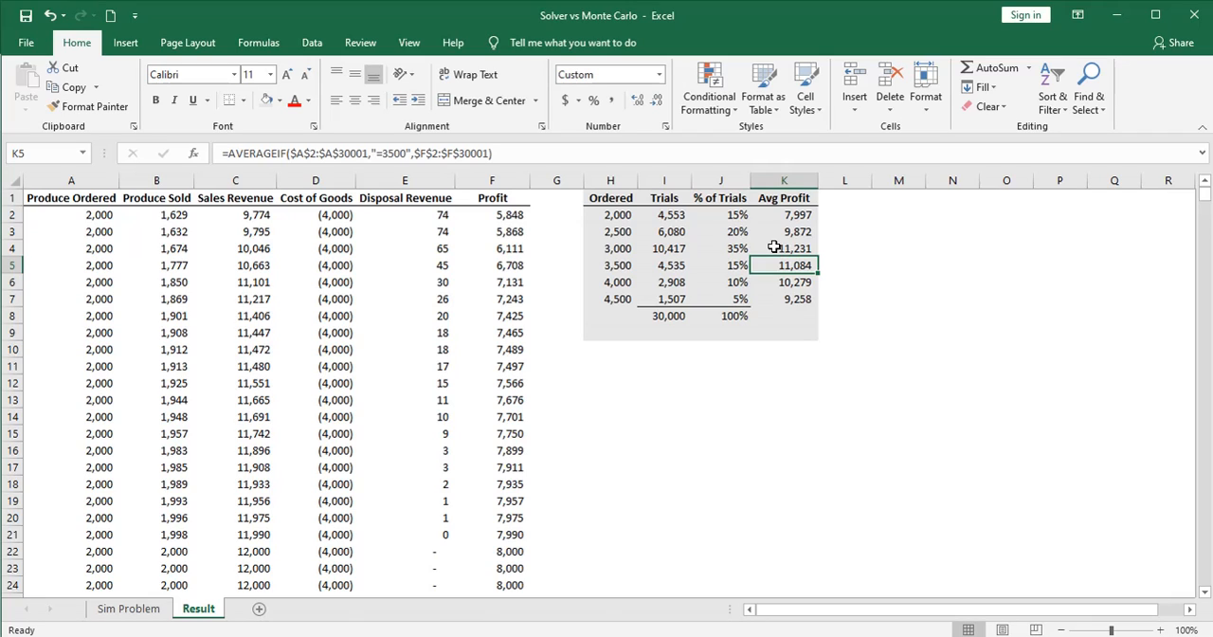
click(611, 248)
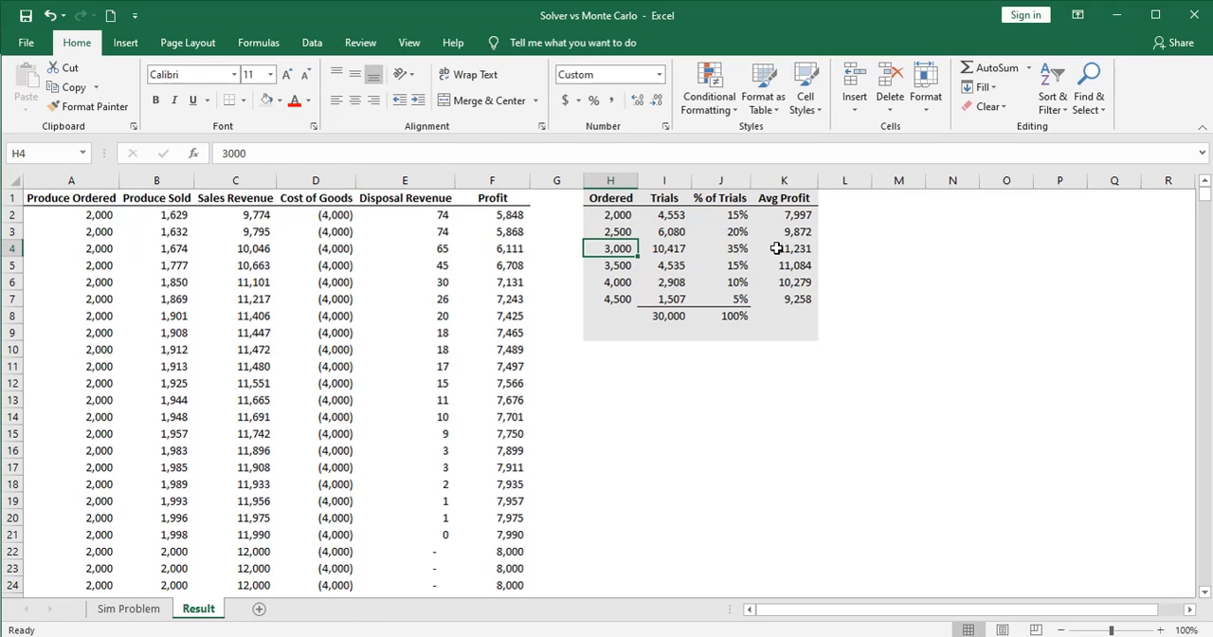
click(776, 247)
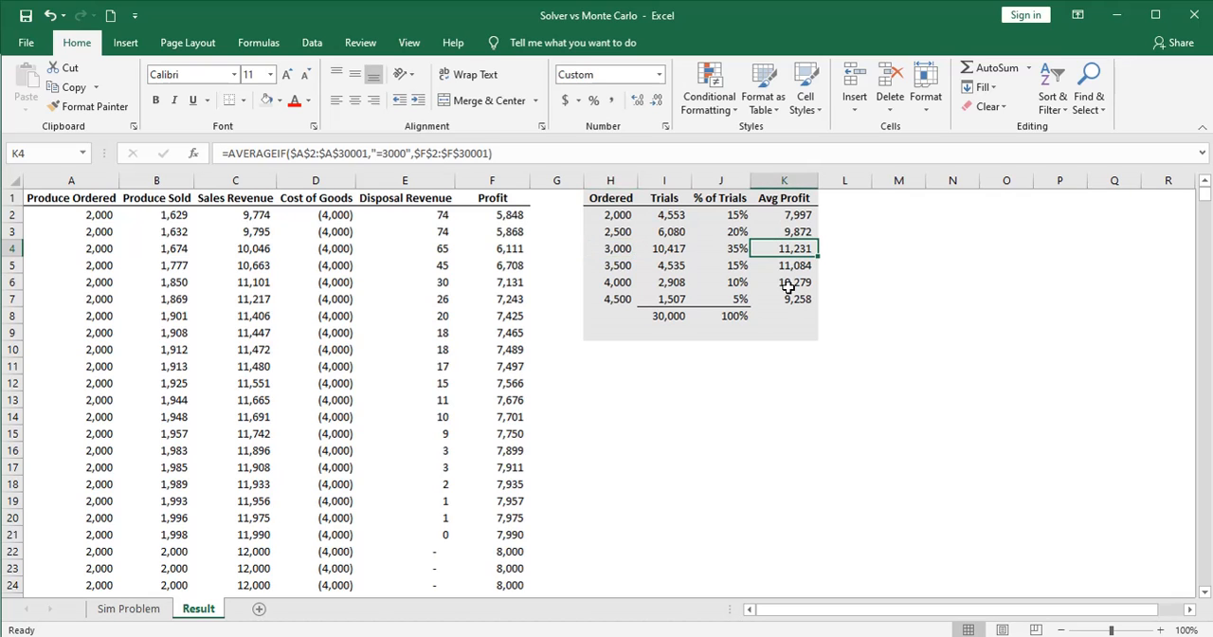
Check the probability of the 2500-3000 kg demand range on the Sim Problem sheet, and return to the Result sheet
click(141, 607)
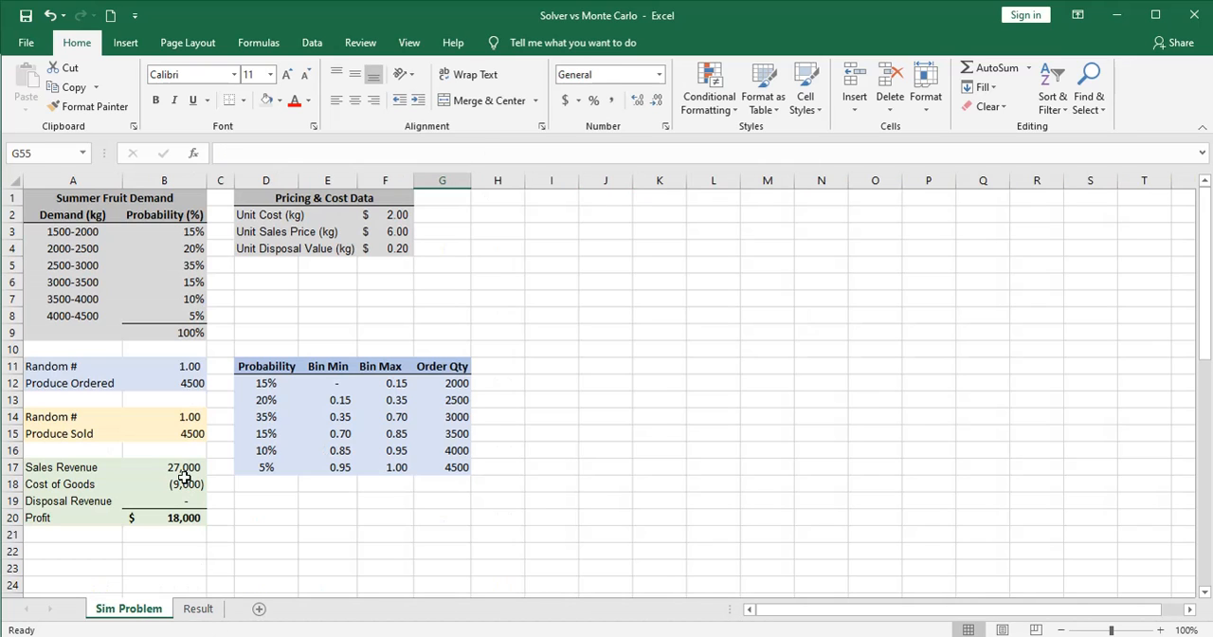
click(67, 265)
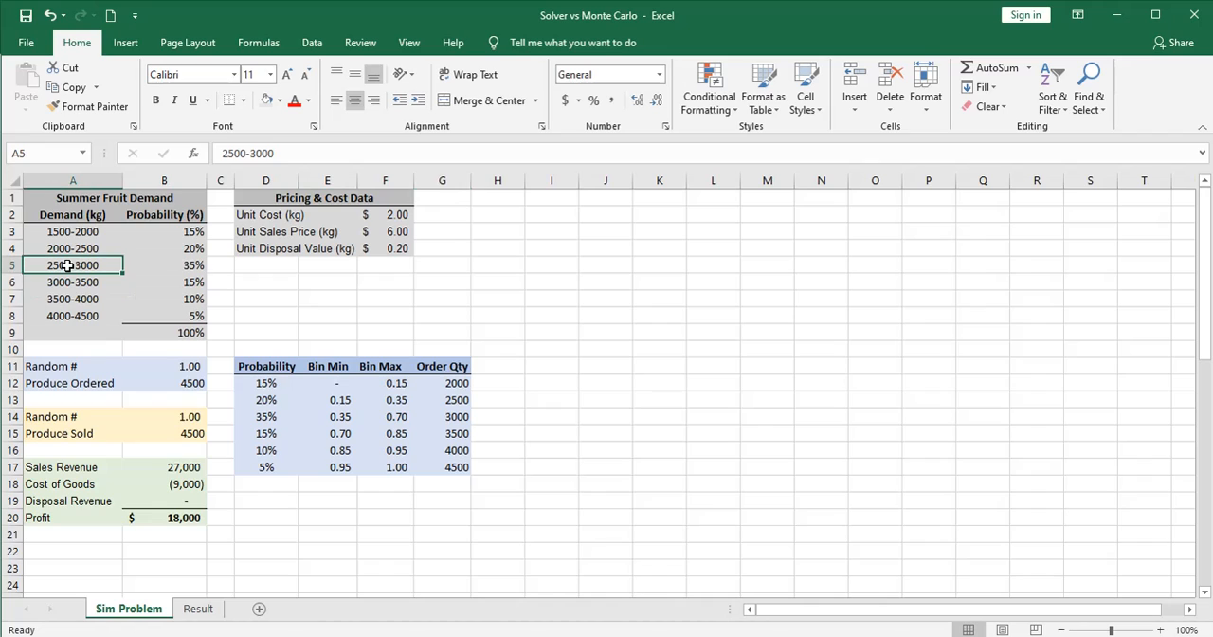
click(173, 266)
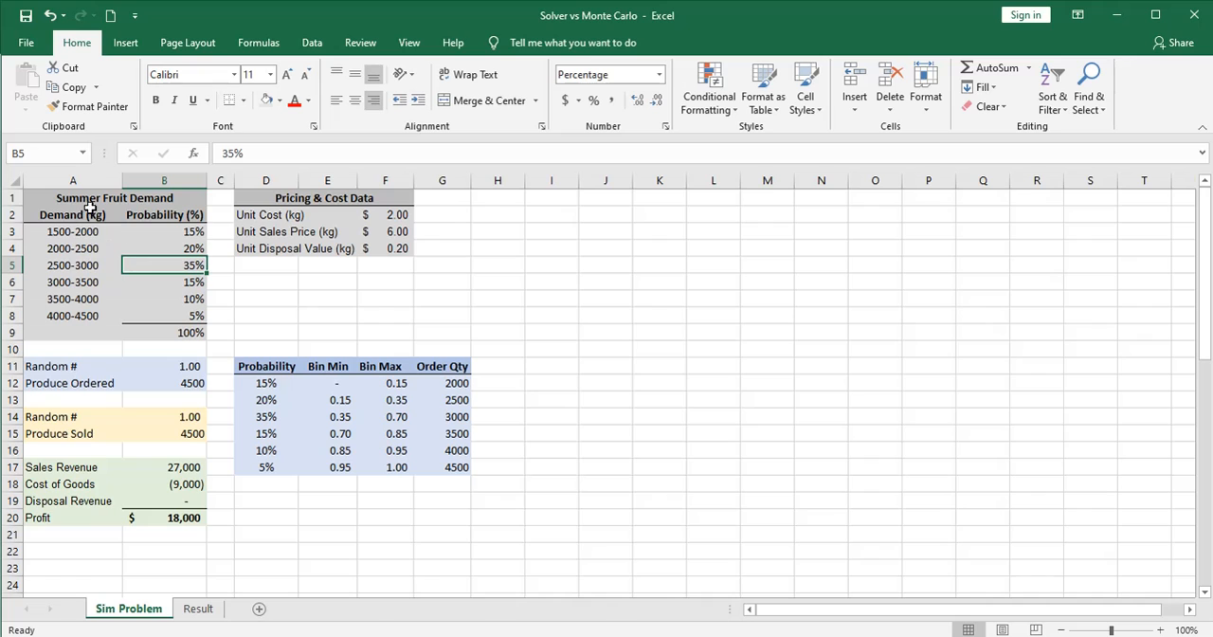
key(ctrl+Page_Down)
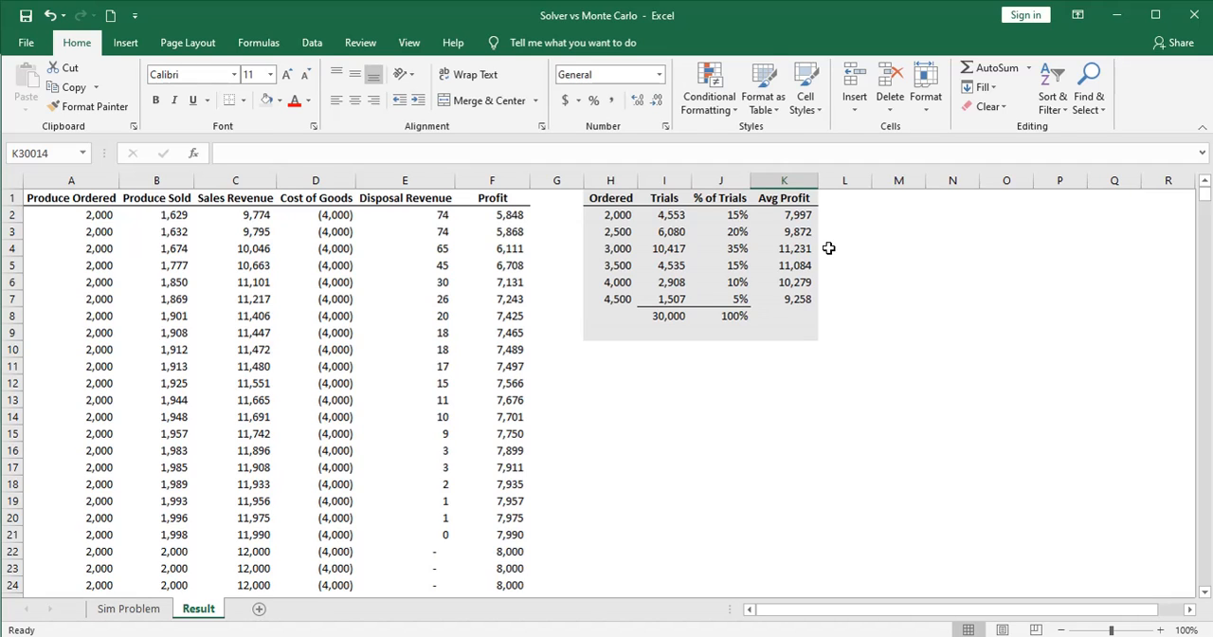
click(312, 43)
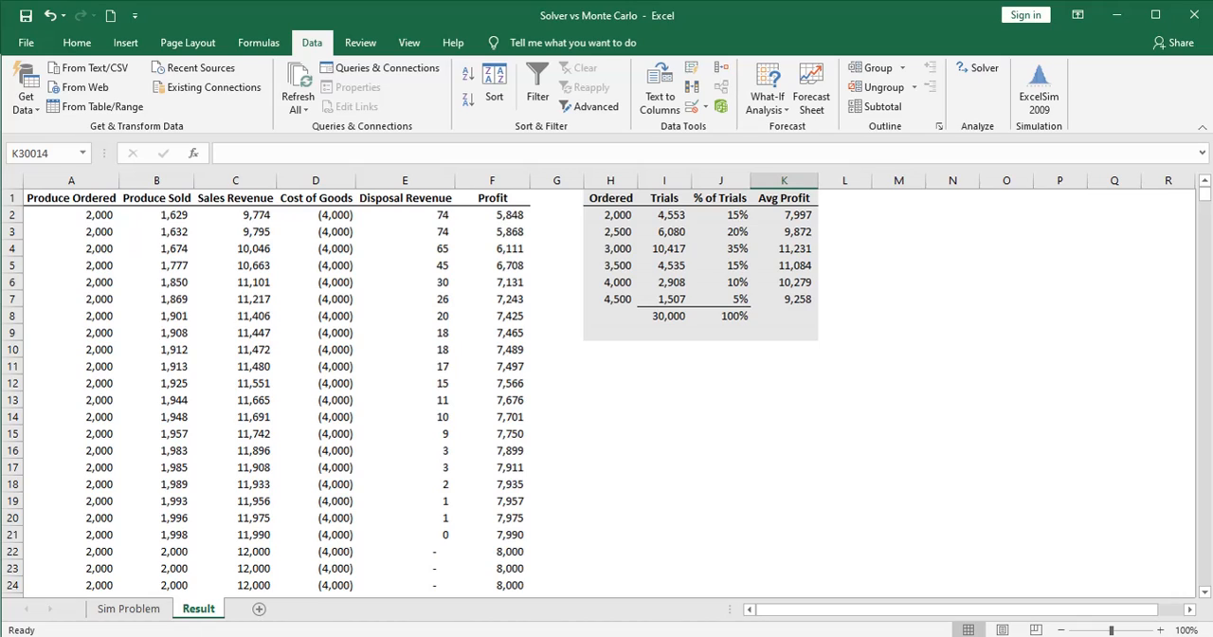